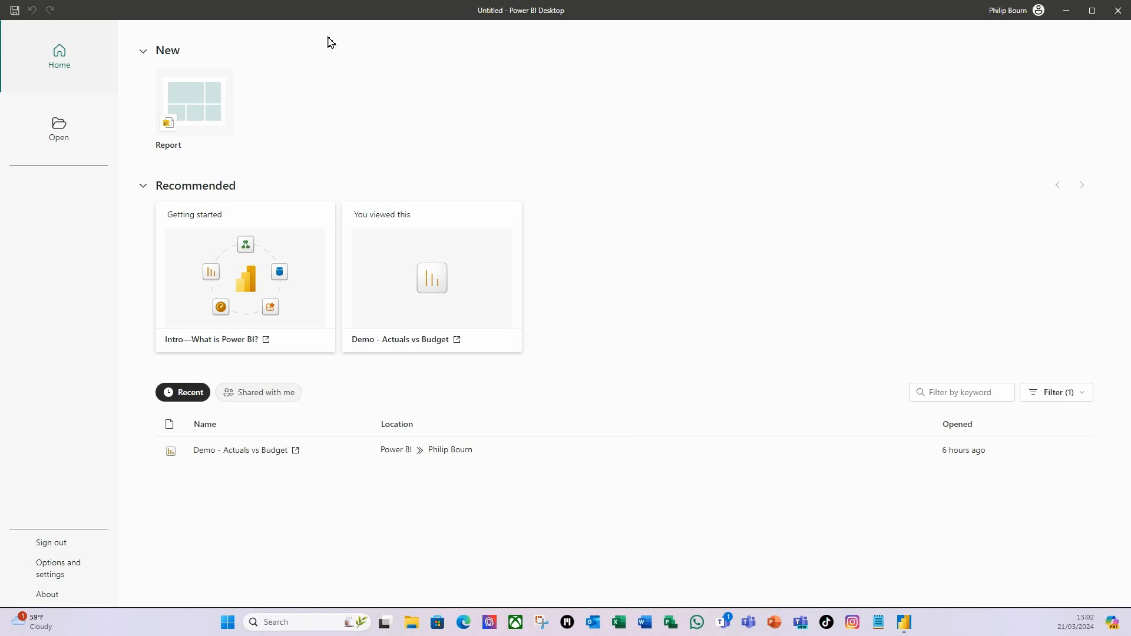
Start a blank report and open the Portfolio Budget Report Excel workbook in the Navigator.
click(199, 114)
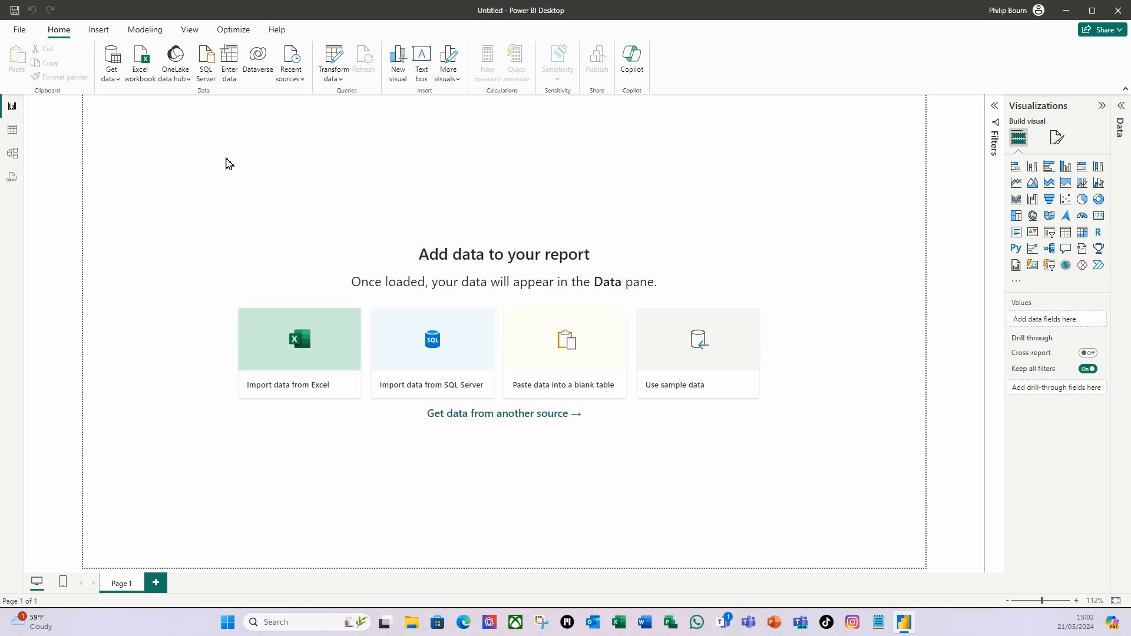
click(143, 69)
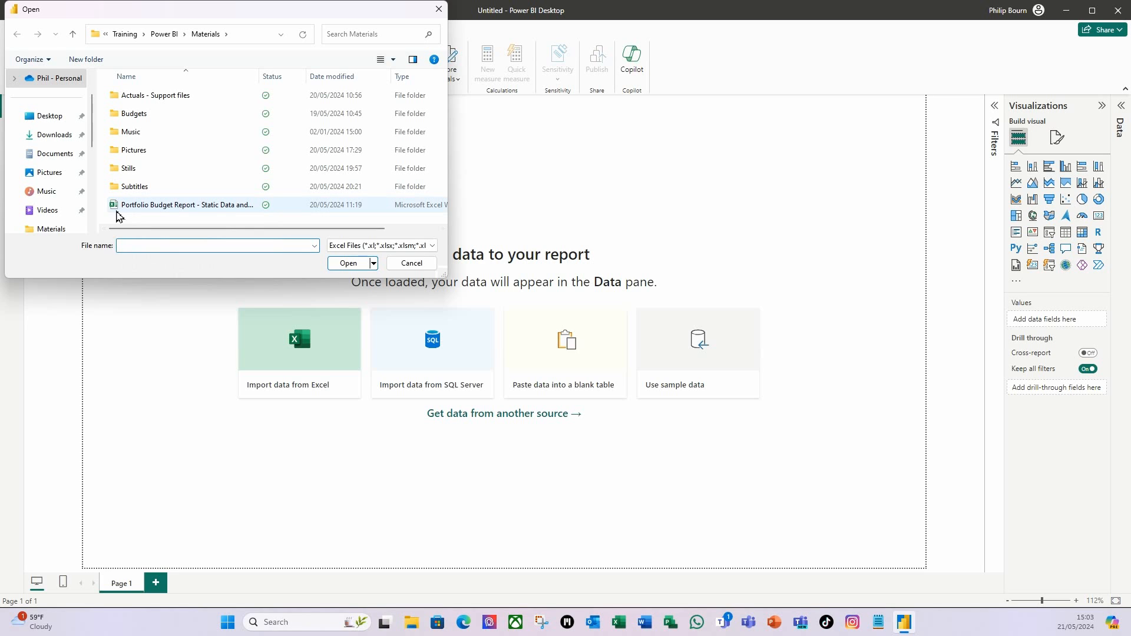
click(176, 206)
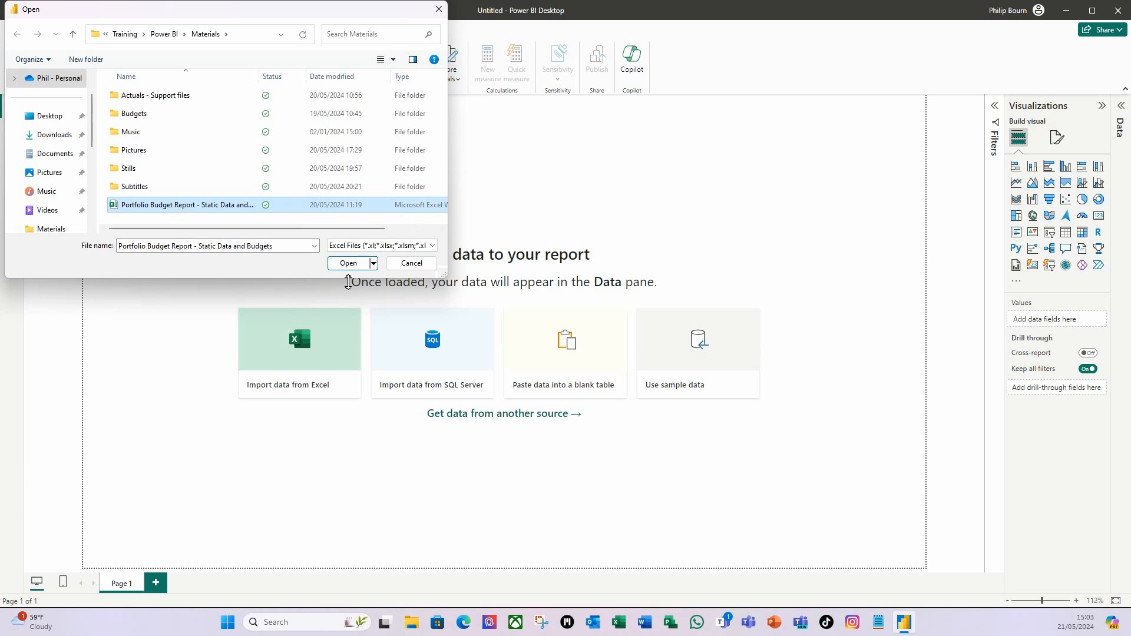
click(348, 263)
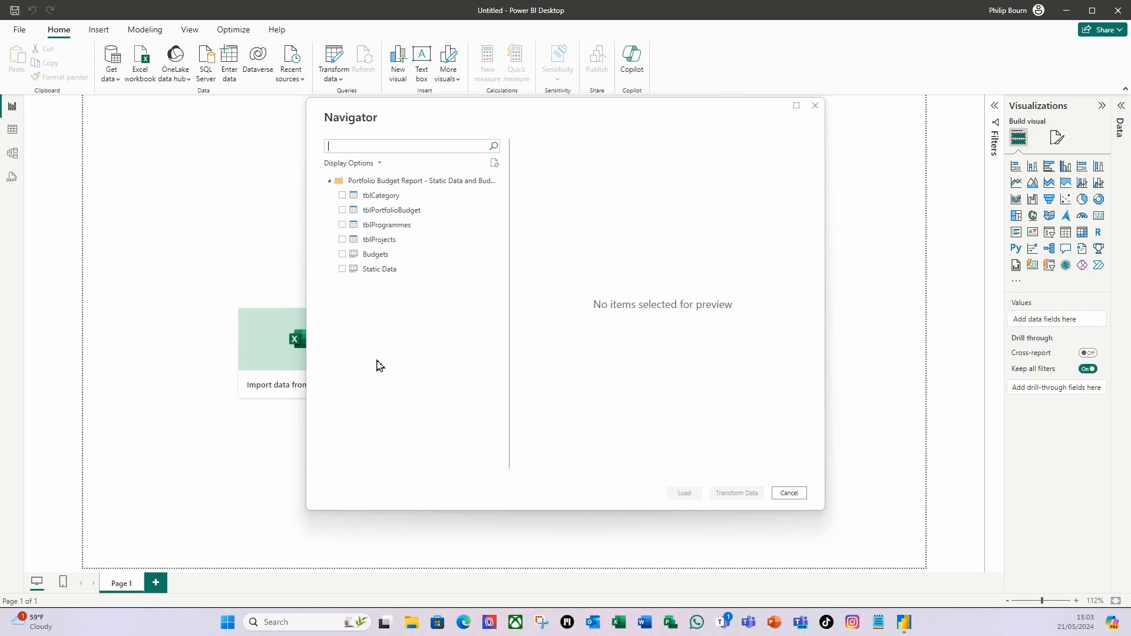
Tick tblProjects and tblPortfolioBudget in the Navigator and load both tables.
click(343, 240)
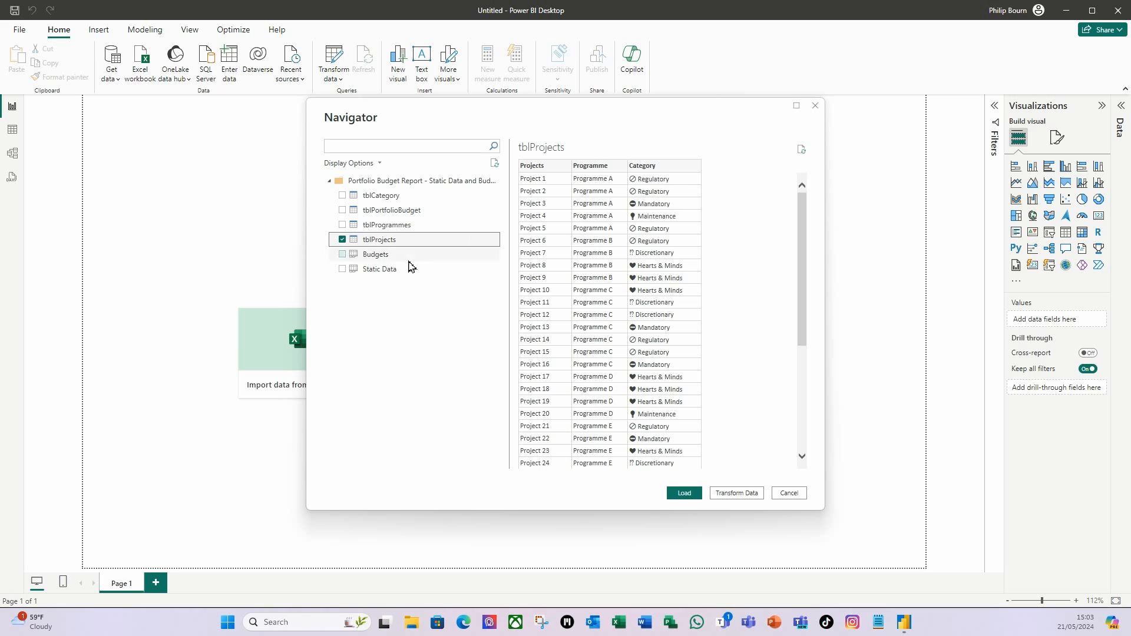
click(343, 210)
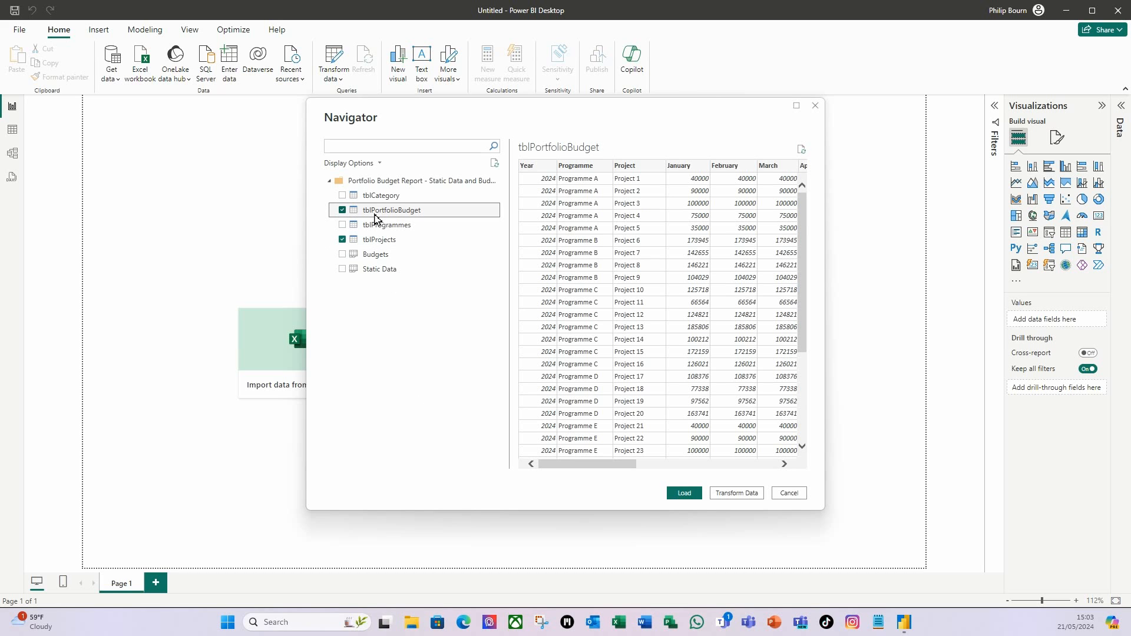
click(685, 494)
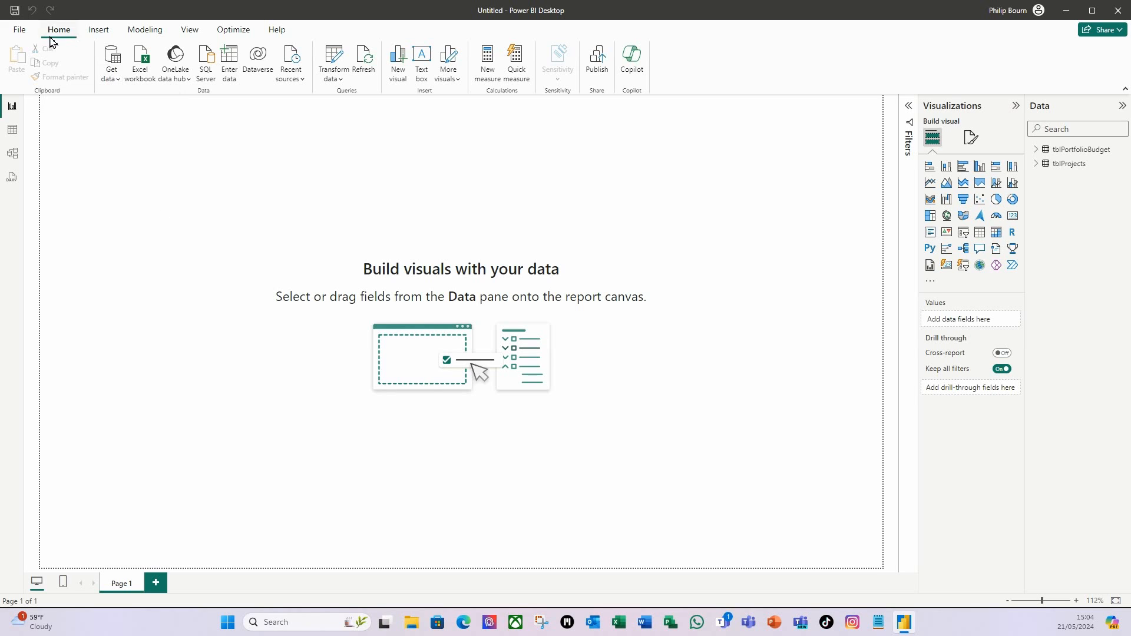
Connect a Folder source to Monthly Actuals - Location 1 and open its files for transforming.
click(115, 86)
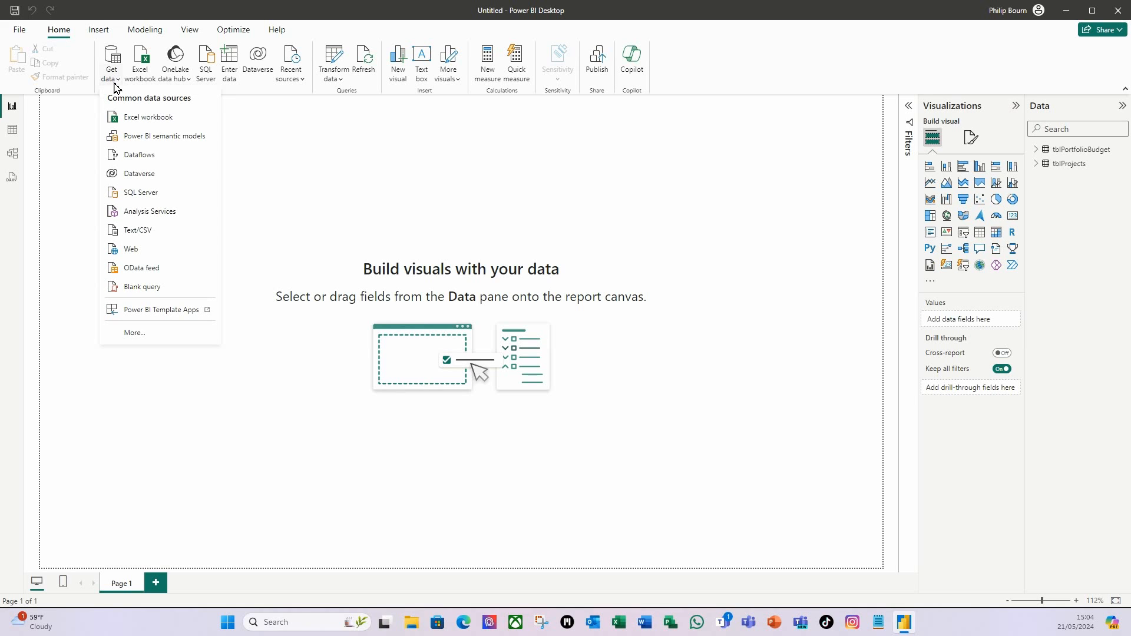
click(135, 334)
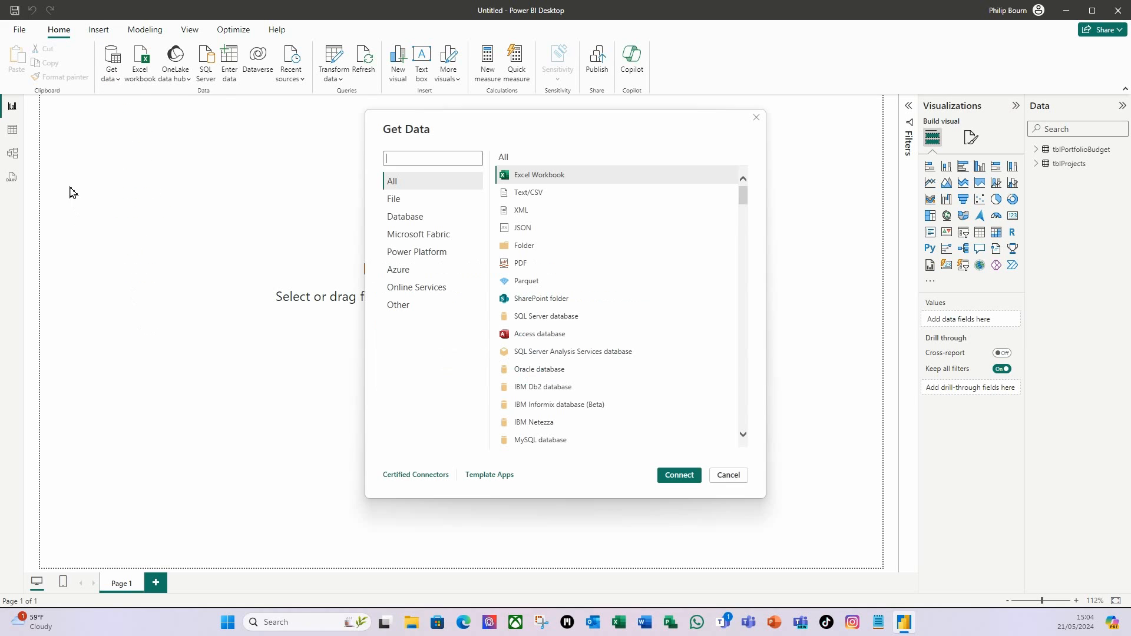
click(516, 253)
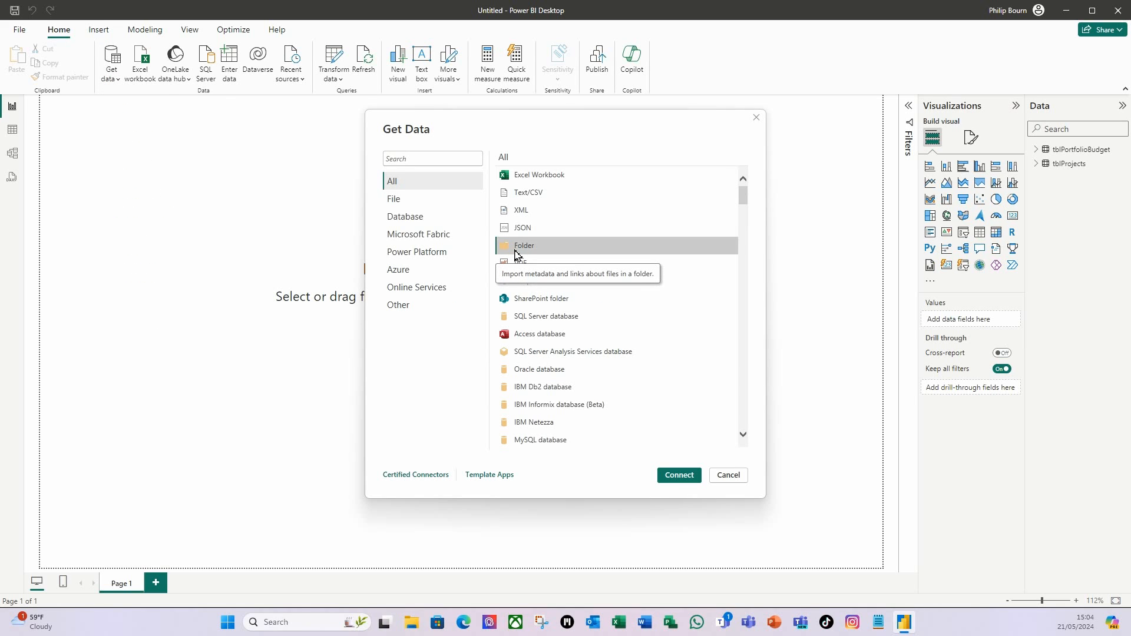
click(676, 479)
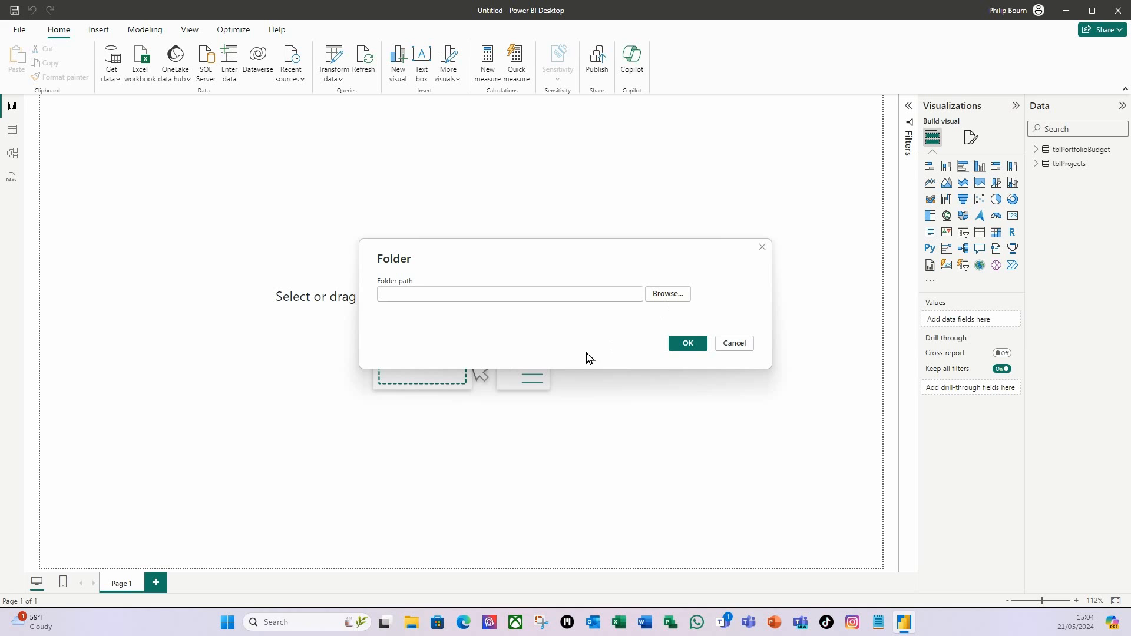
click(669, 297)
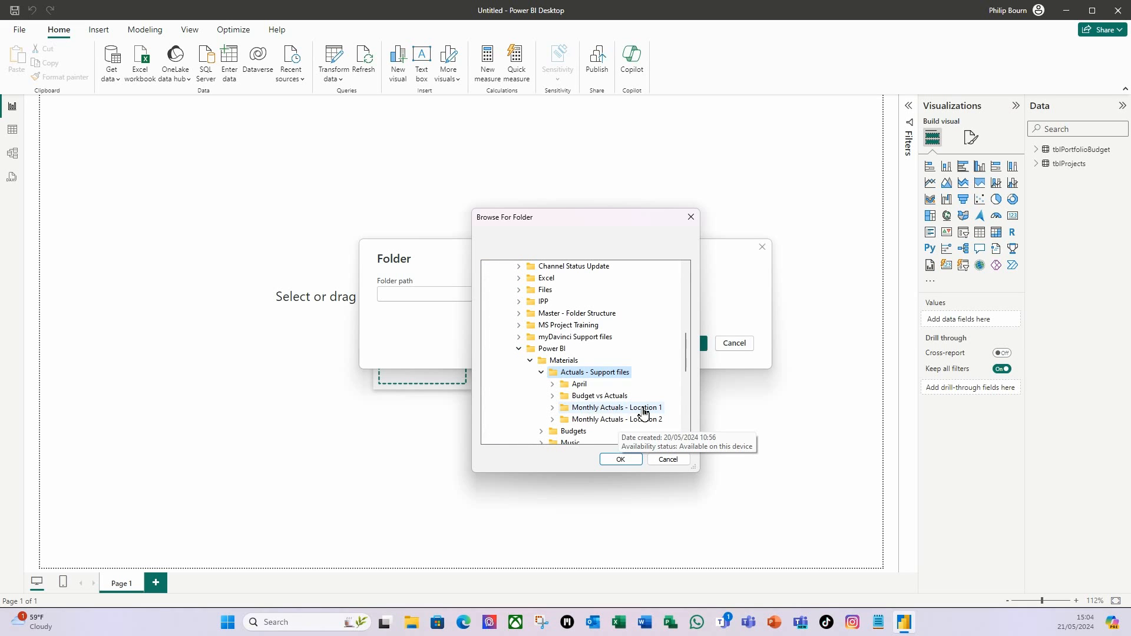
click(620, 460)
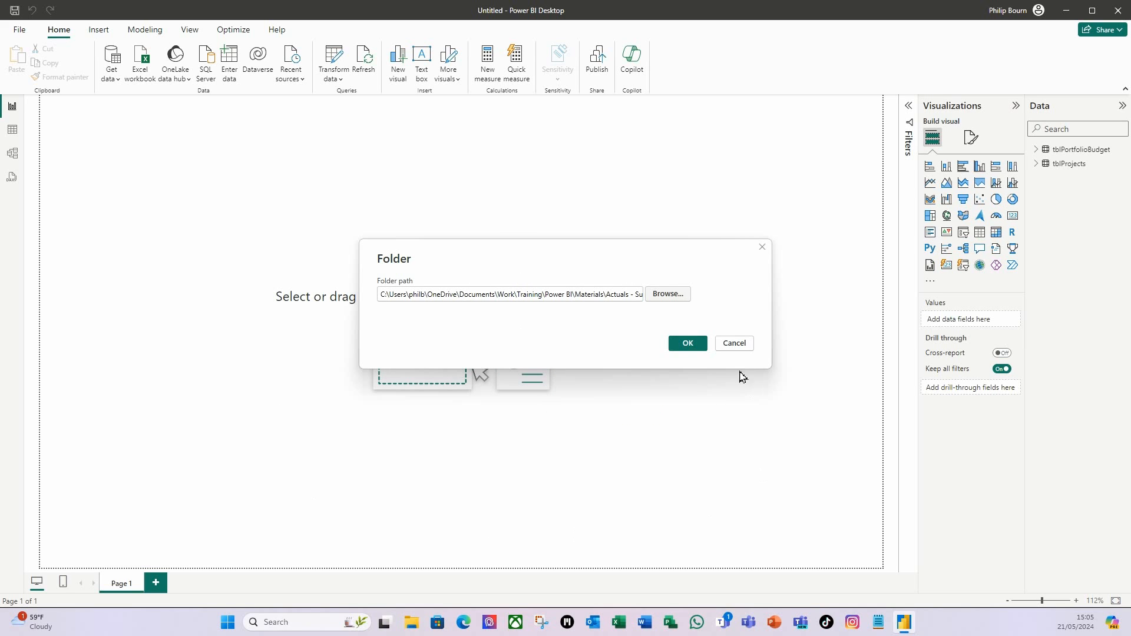
click(688, 344)
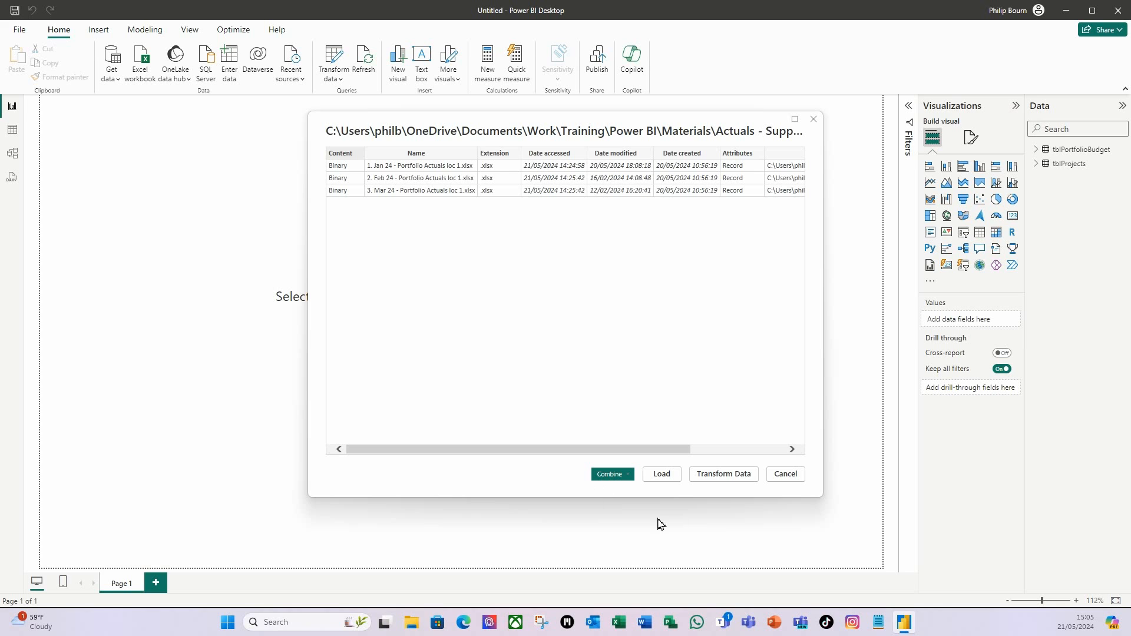
click(723, 475)
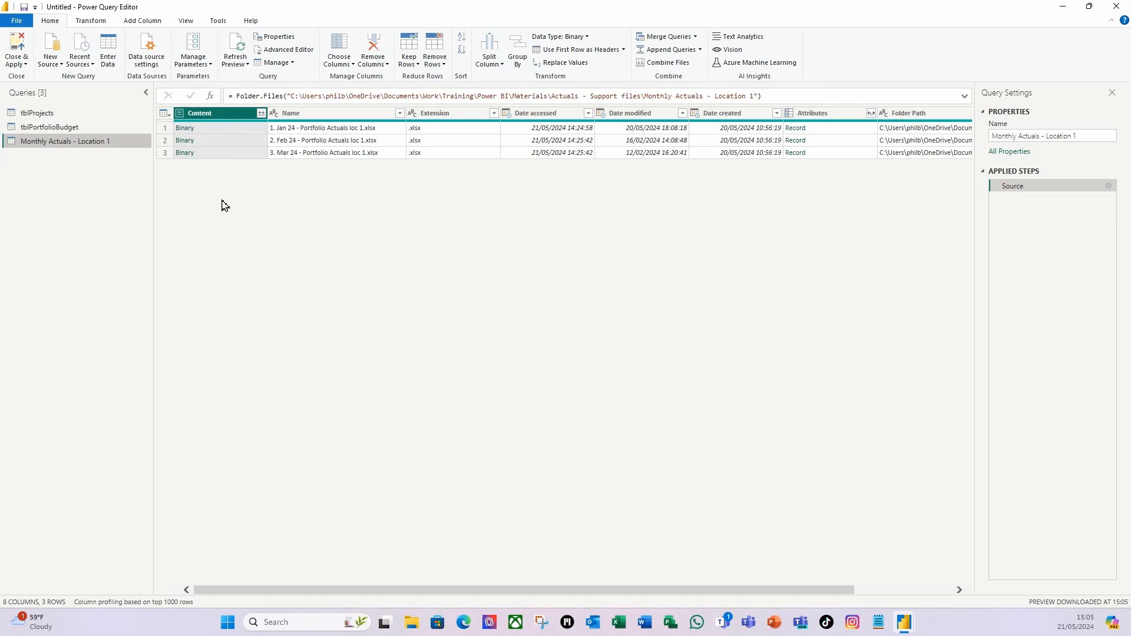
Keep only the Content column, then combine the Location 1 monthly files using Sheet 1.
right_click(214, 119)
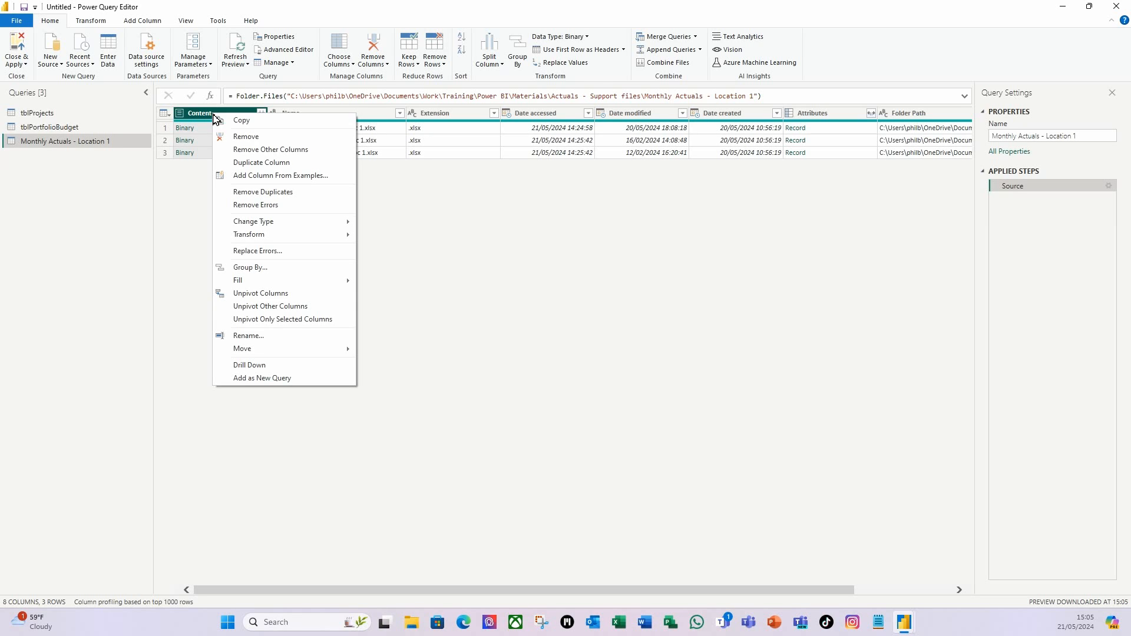
click(259, 151)
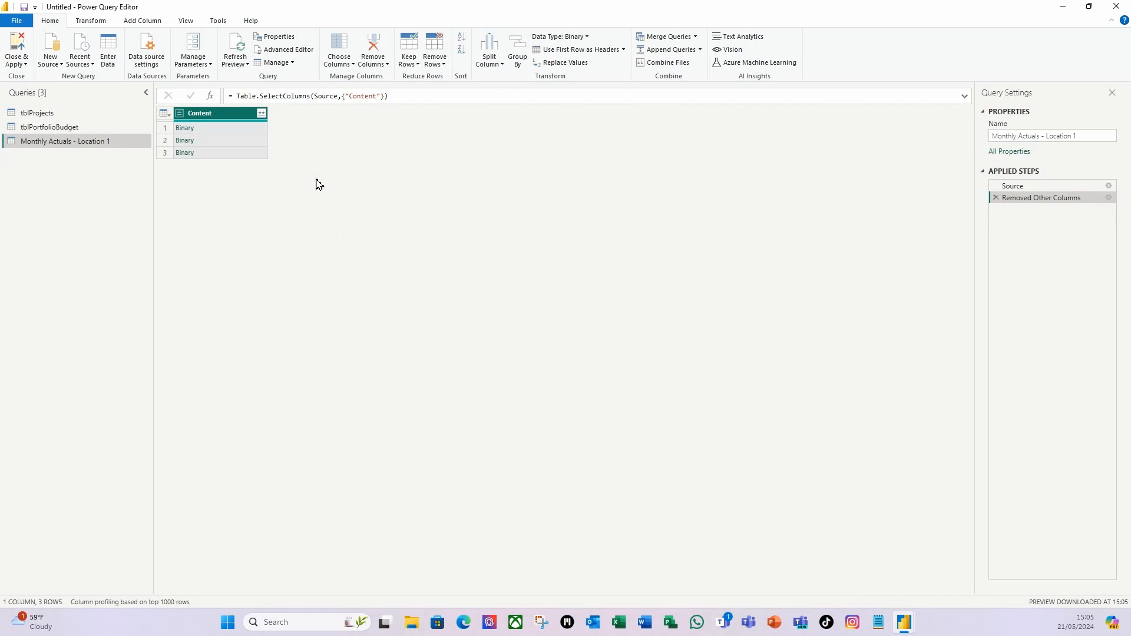
mouse_move(268, 127)
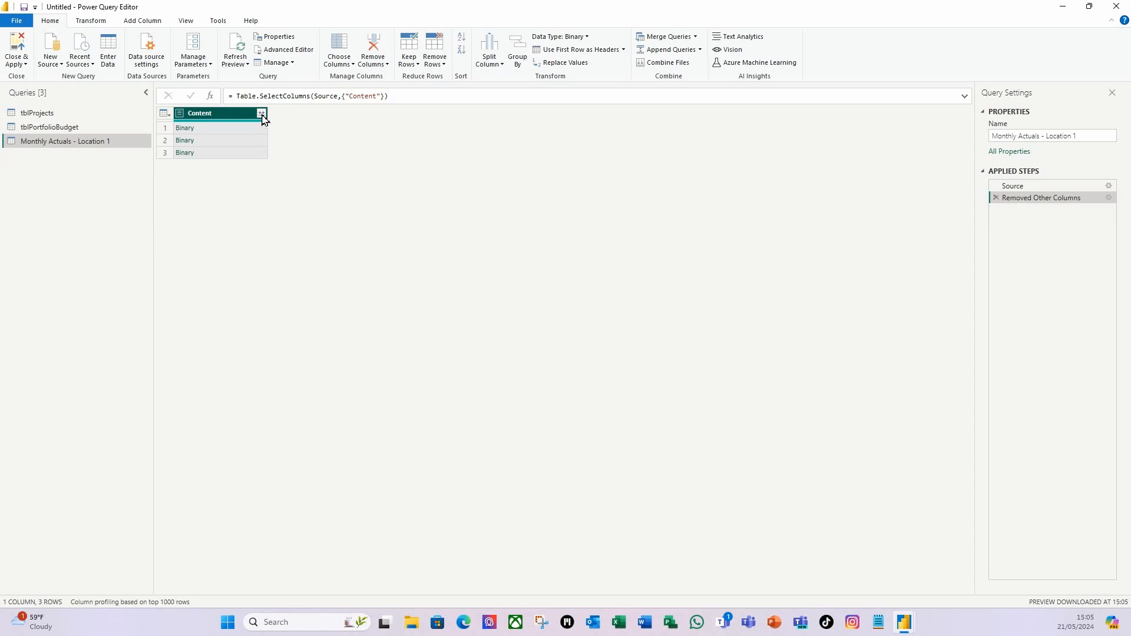
click(261, 113)
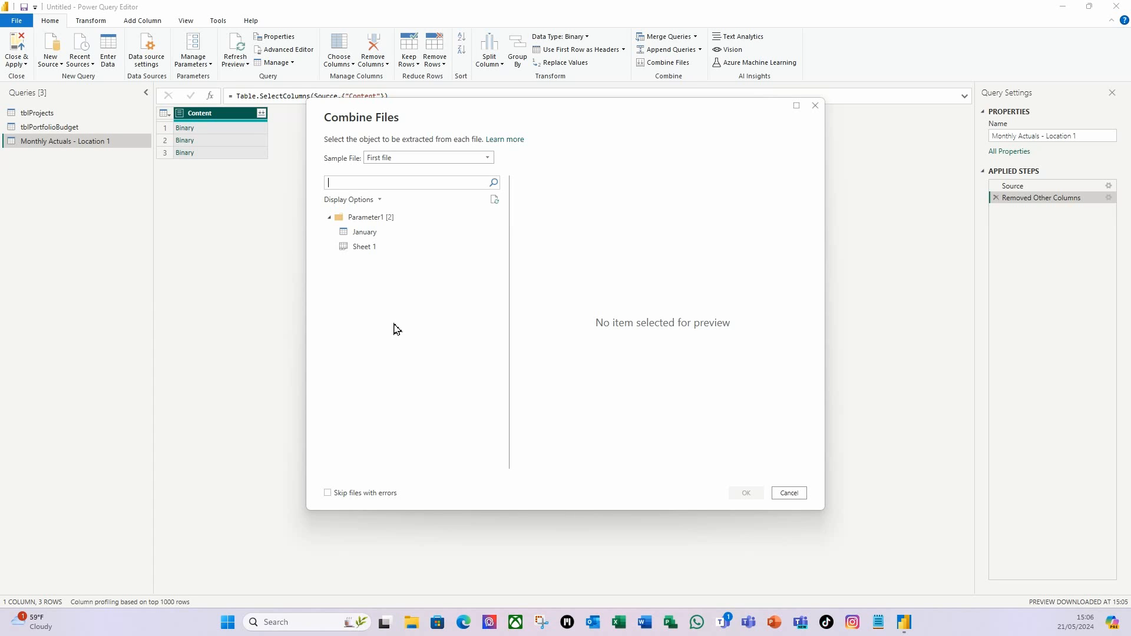
click(356, 249)
click(746, 493)
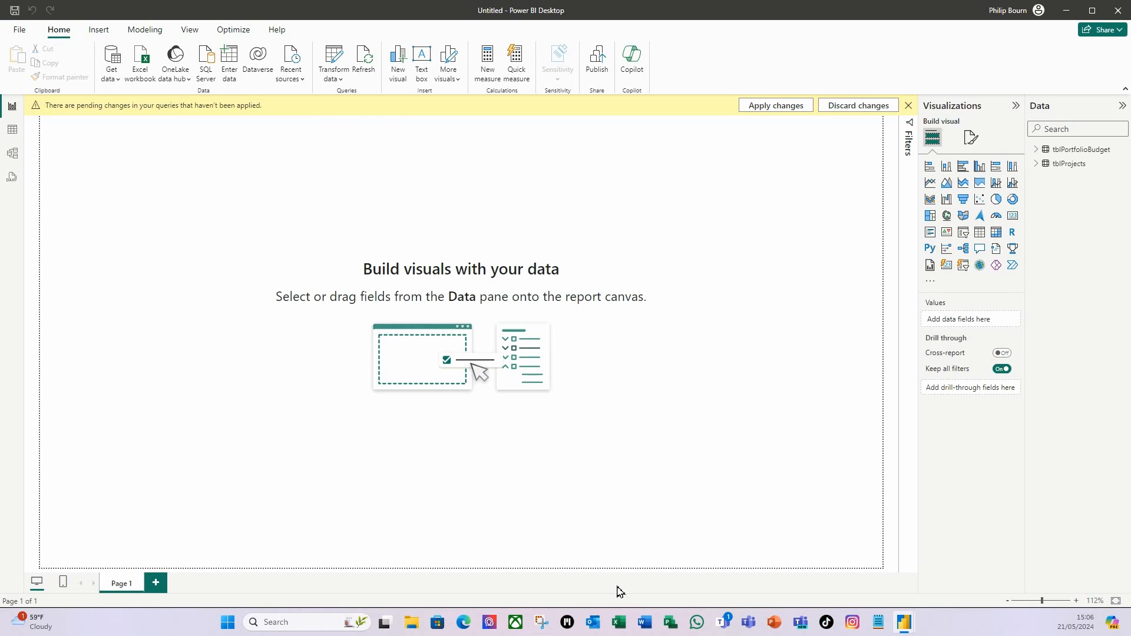
Apply the query changes, review tblPortfolioBudget and tblProjects in Table view, and widen the Data pane.
click(771, 111)
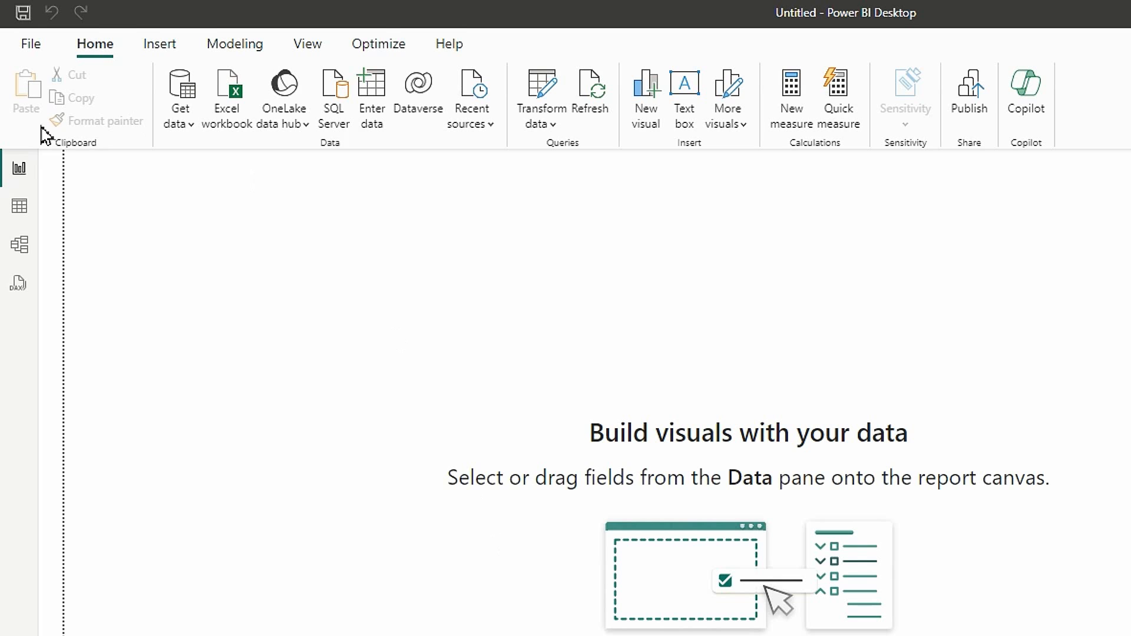
click(19, 212)
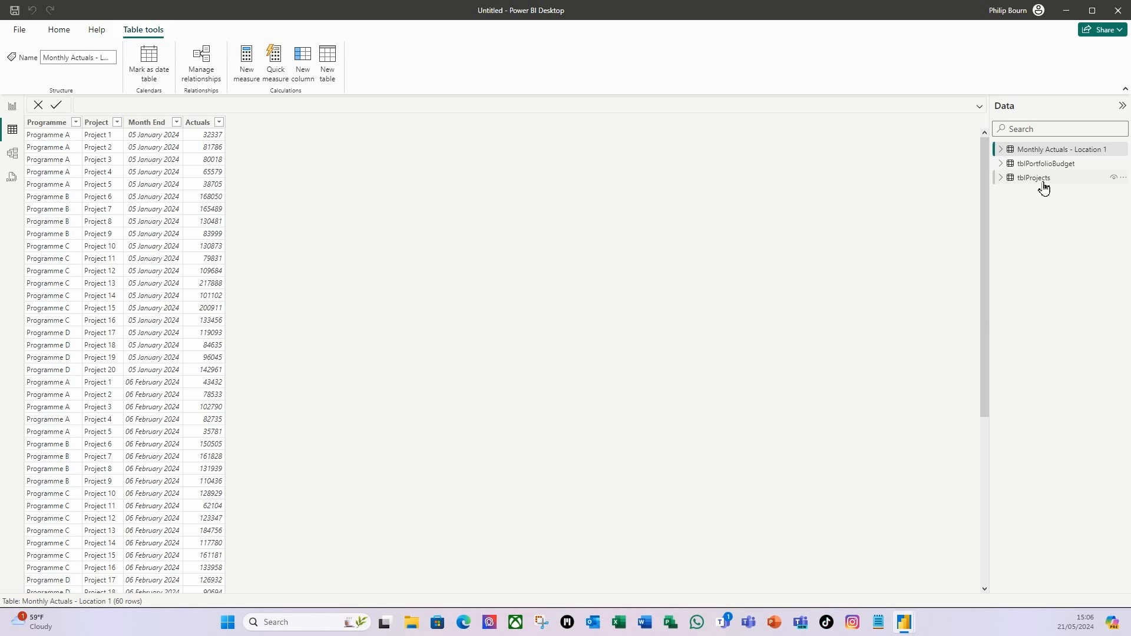
click(1052, 163)
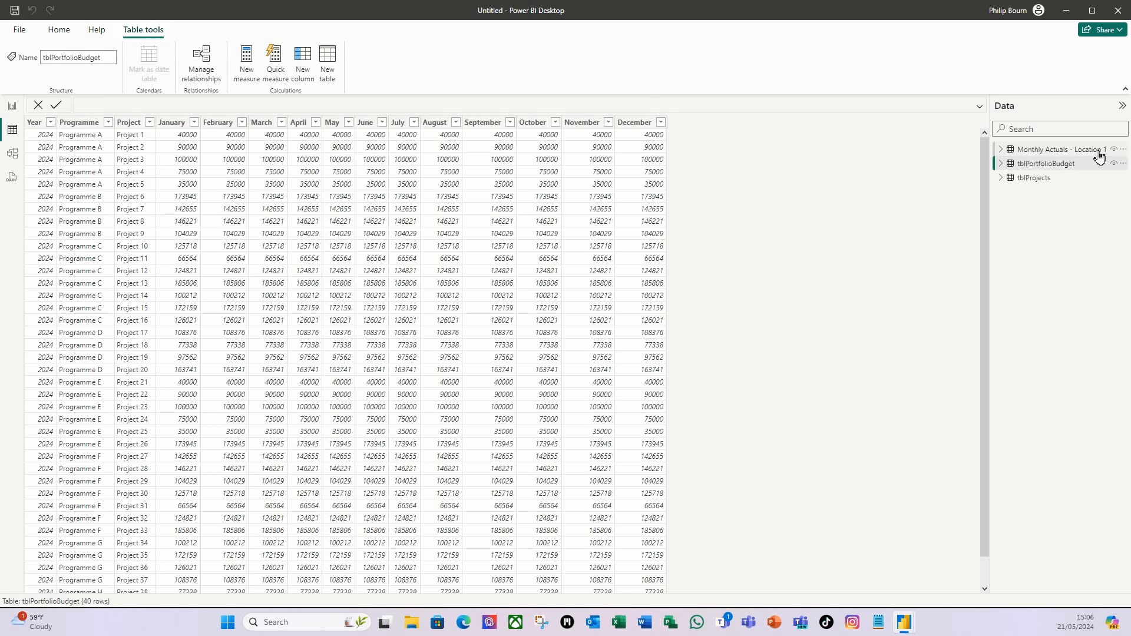
click(1037, 179)
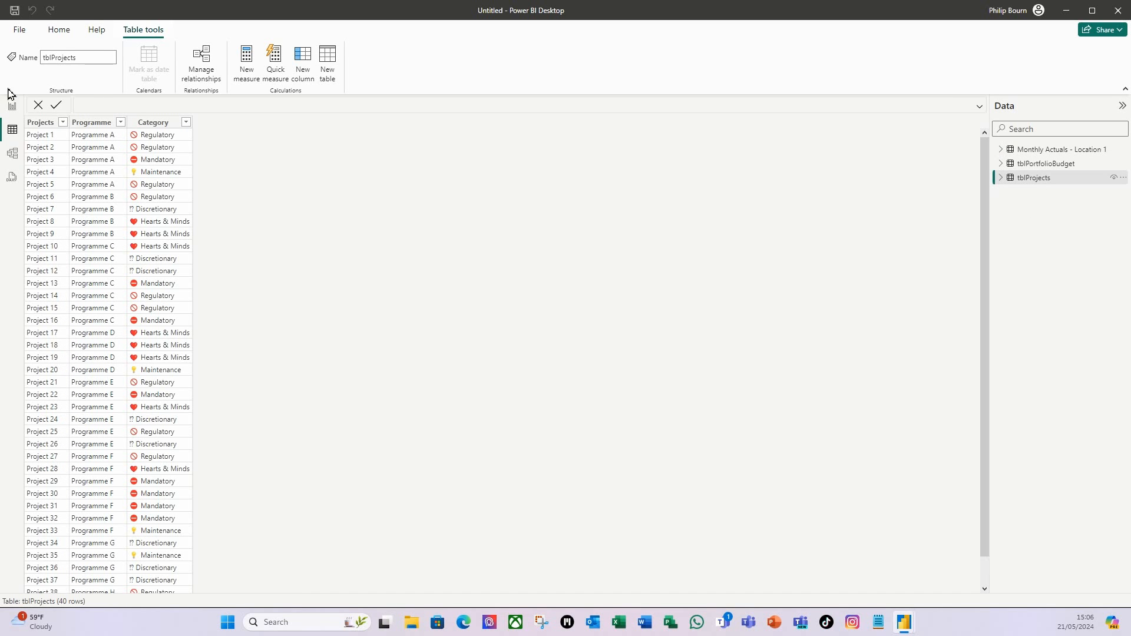
click(12, 107)
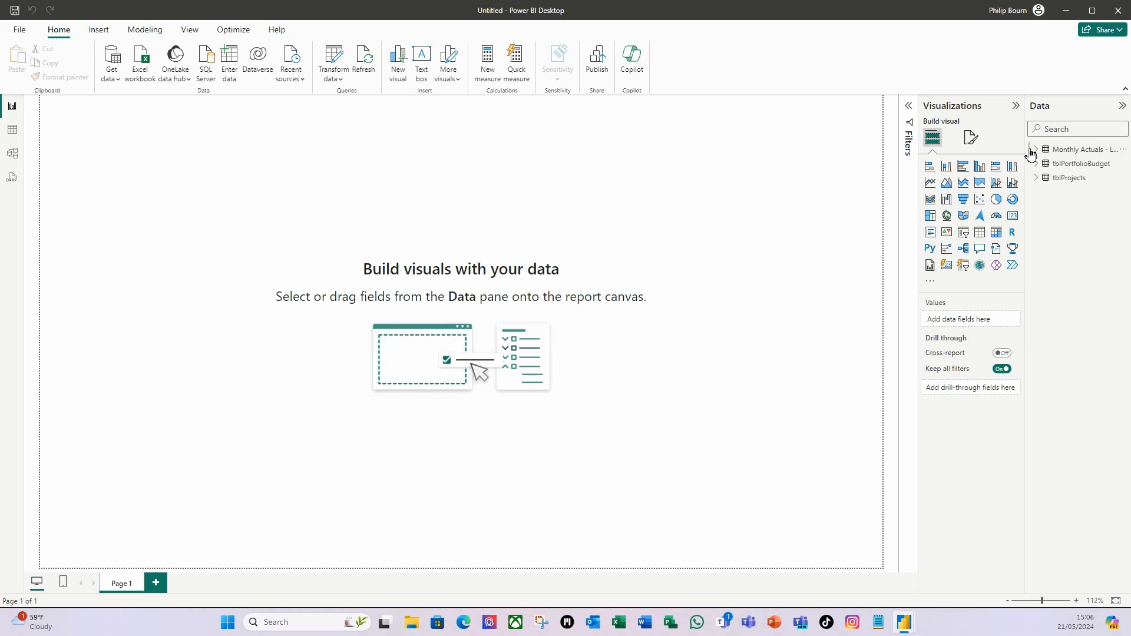
drag(1025, 152, 973, 154)
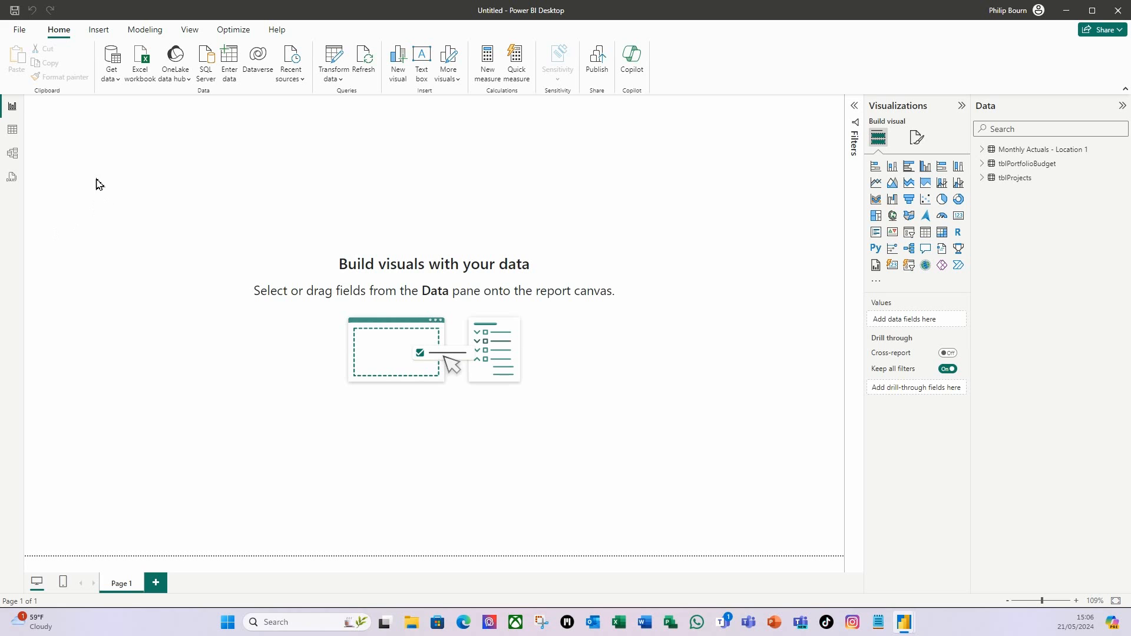
Connect a Folder source to Monthly Actuals - Location 2 and open its three files for transforming.
click(117, 83)
click(136, 333)
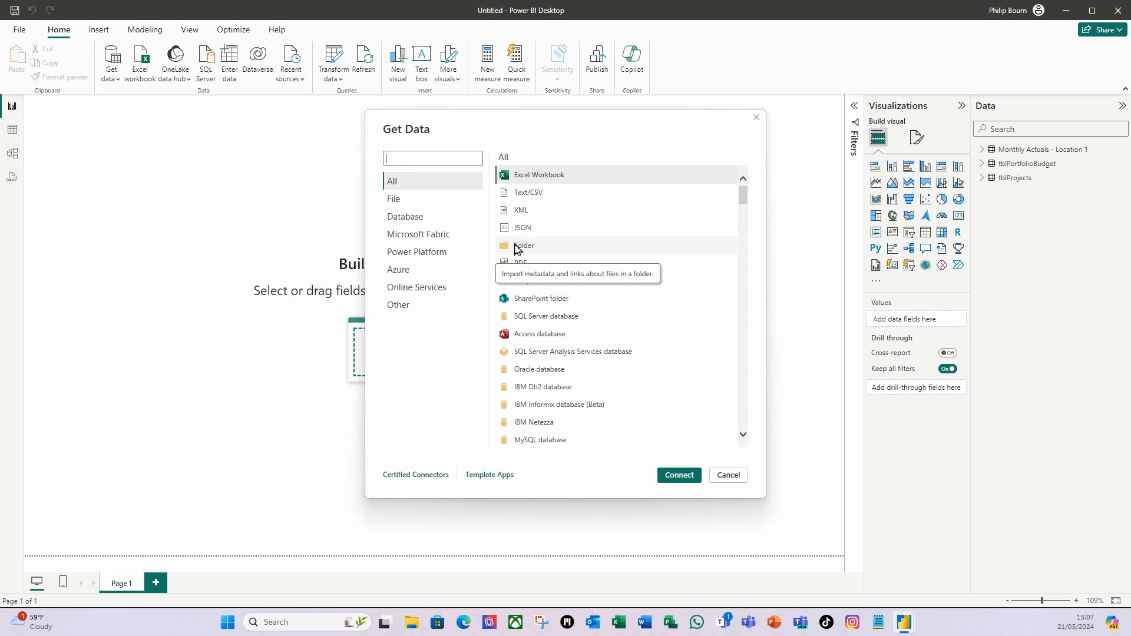
click(516, 248)
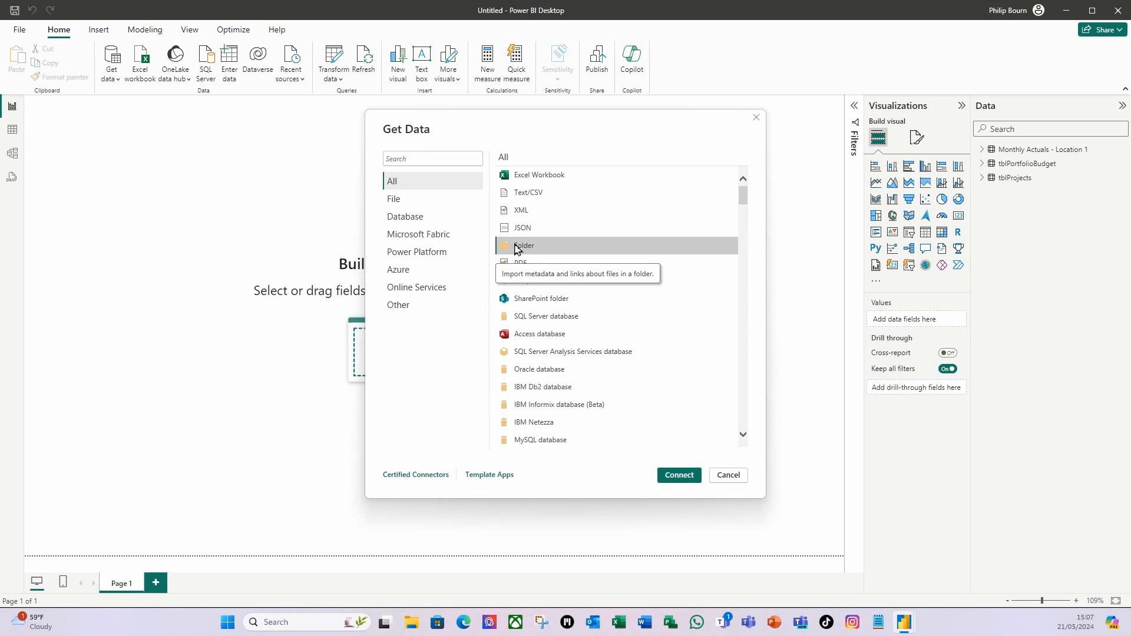
click(679, 475)
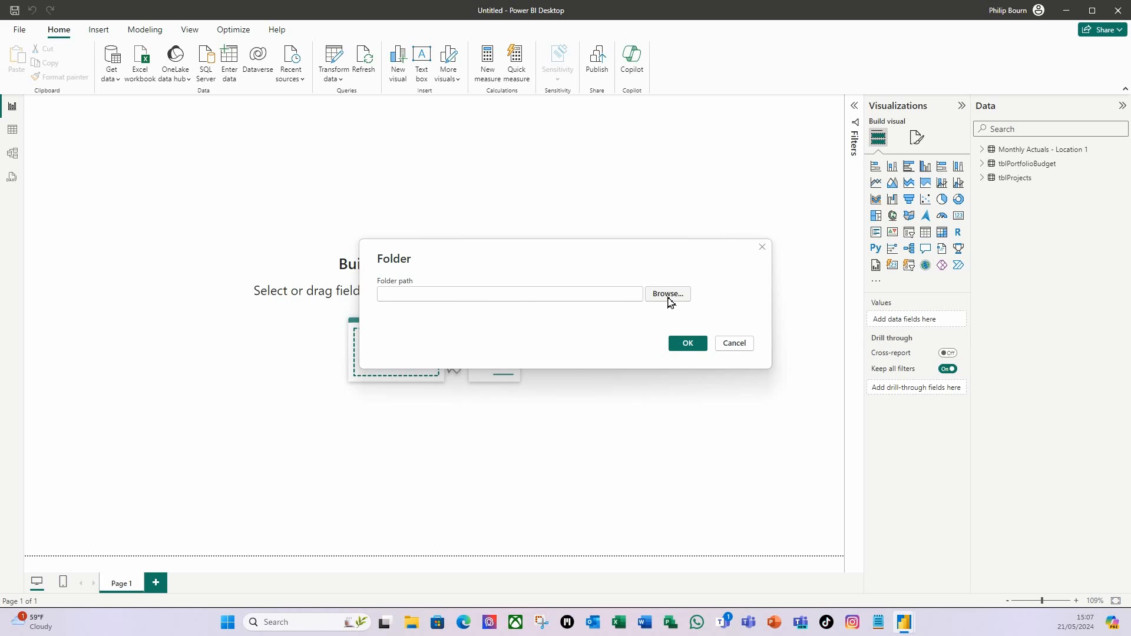
click(666, 295)
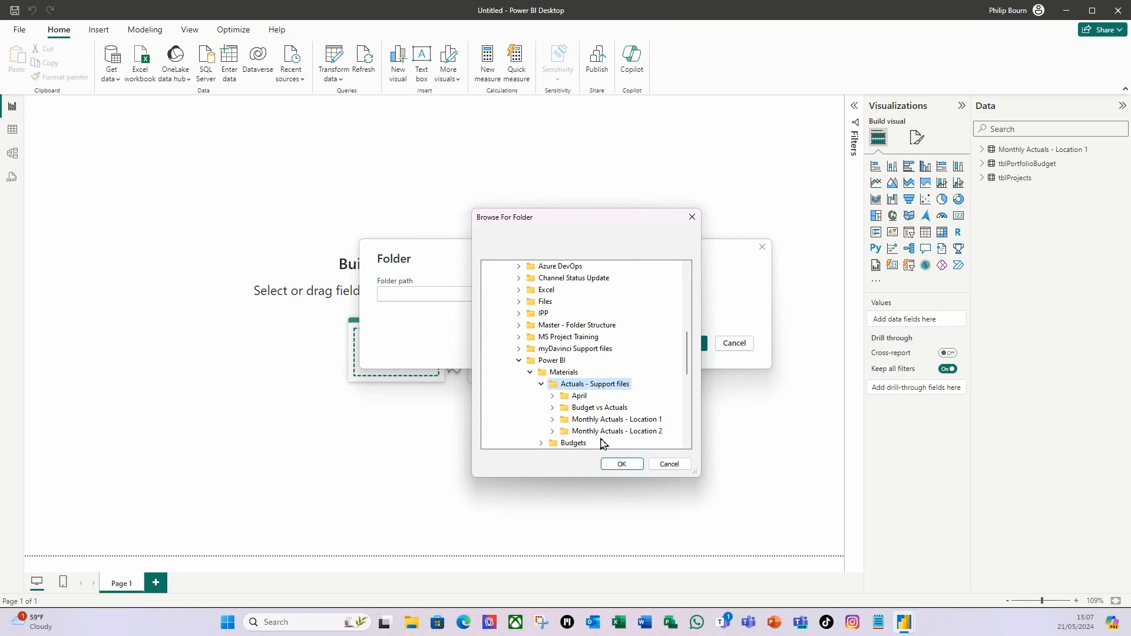
click(629, 434)
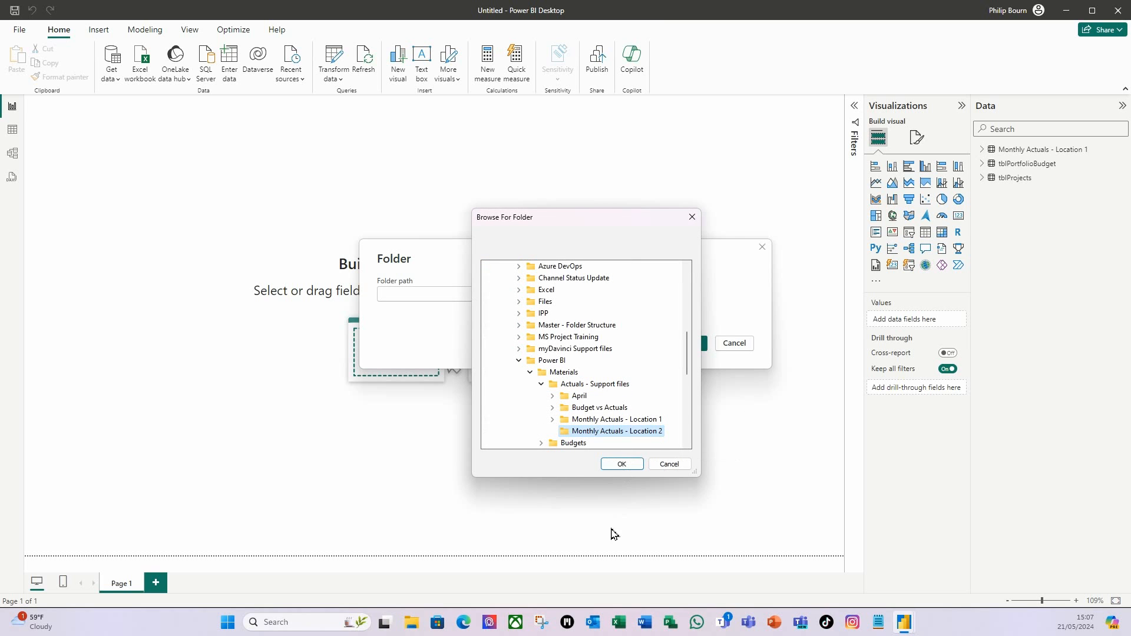
click(619, 466)
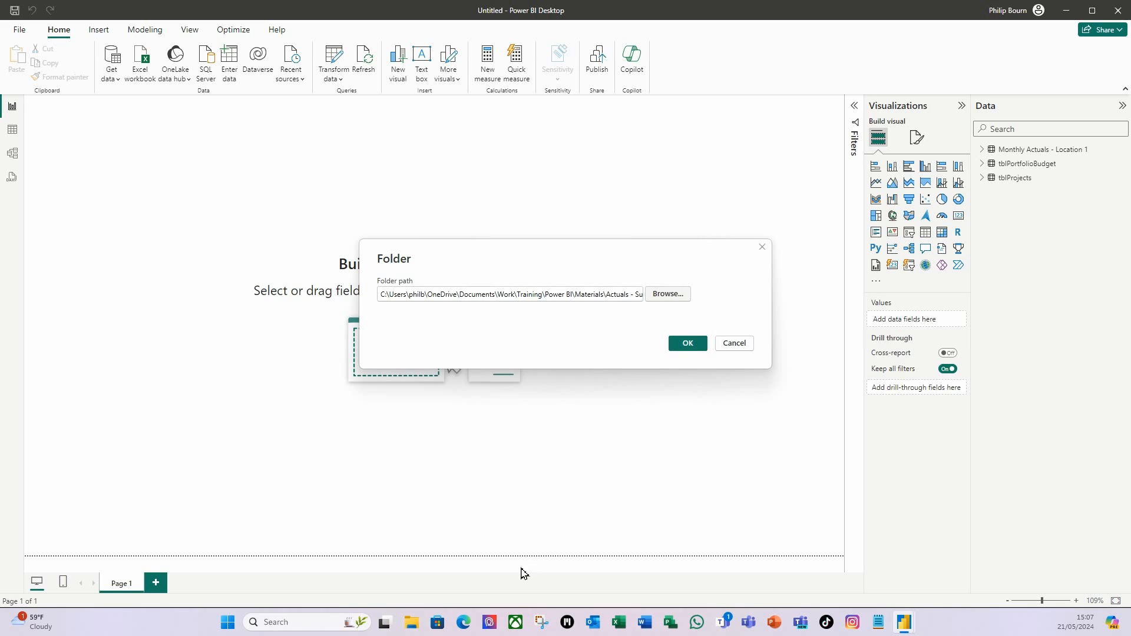
click(684, 345)
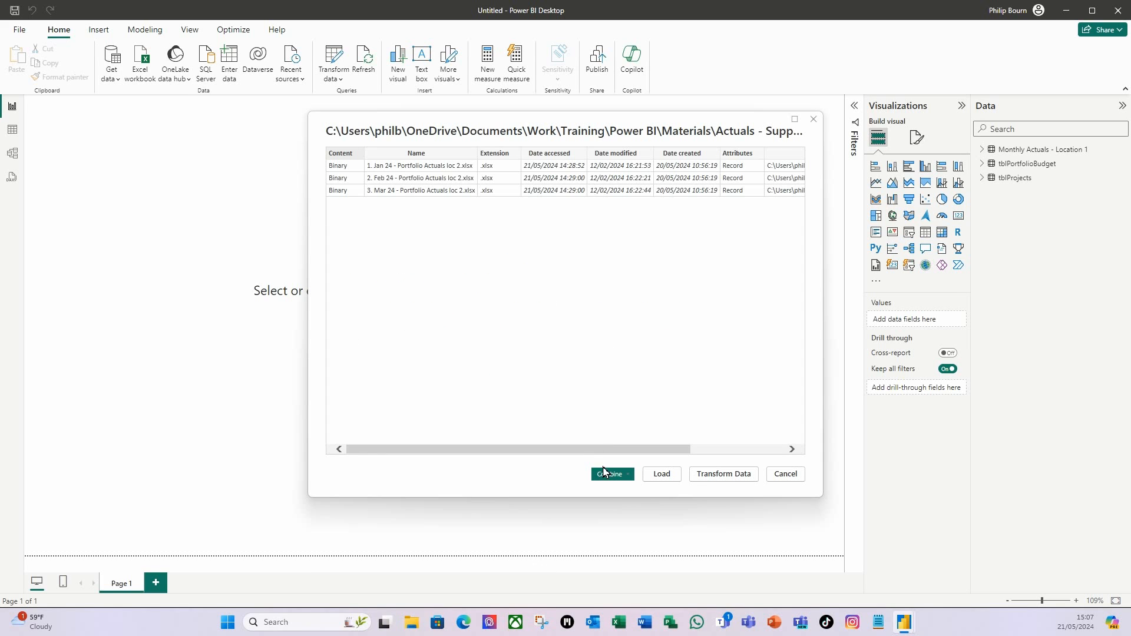
click(723, 475)
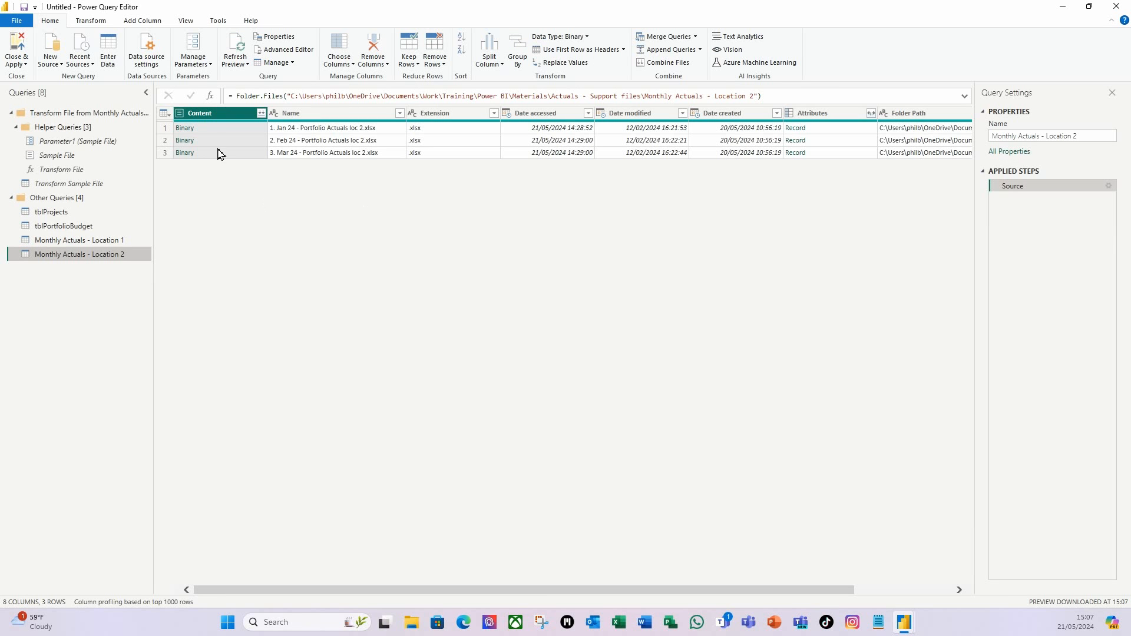
Keep only the Content column and combine the Location 2 files from Sheet 1.
right_click(217, 115)
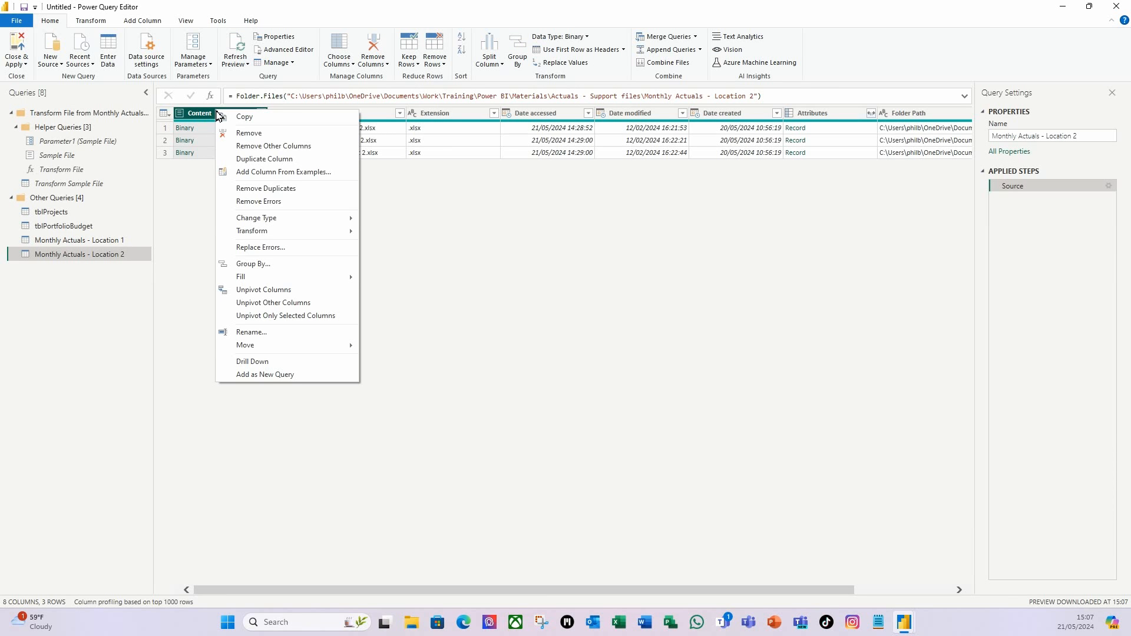
click(279, 152)
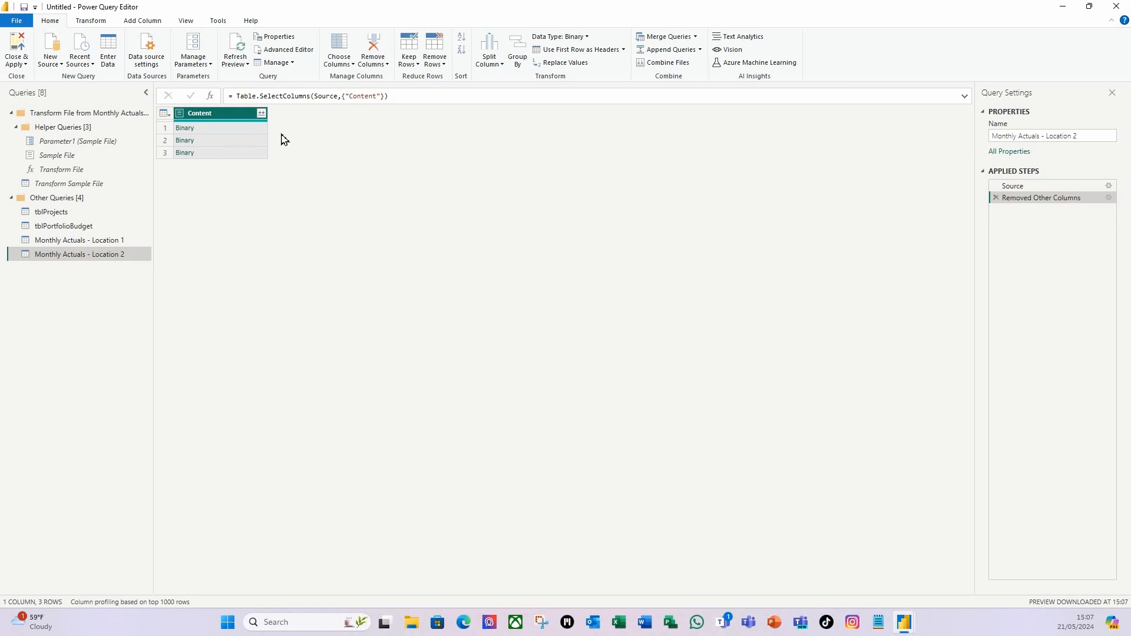
click(261, 113)
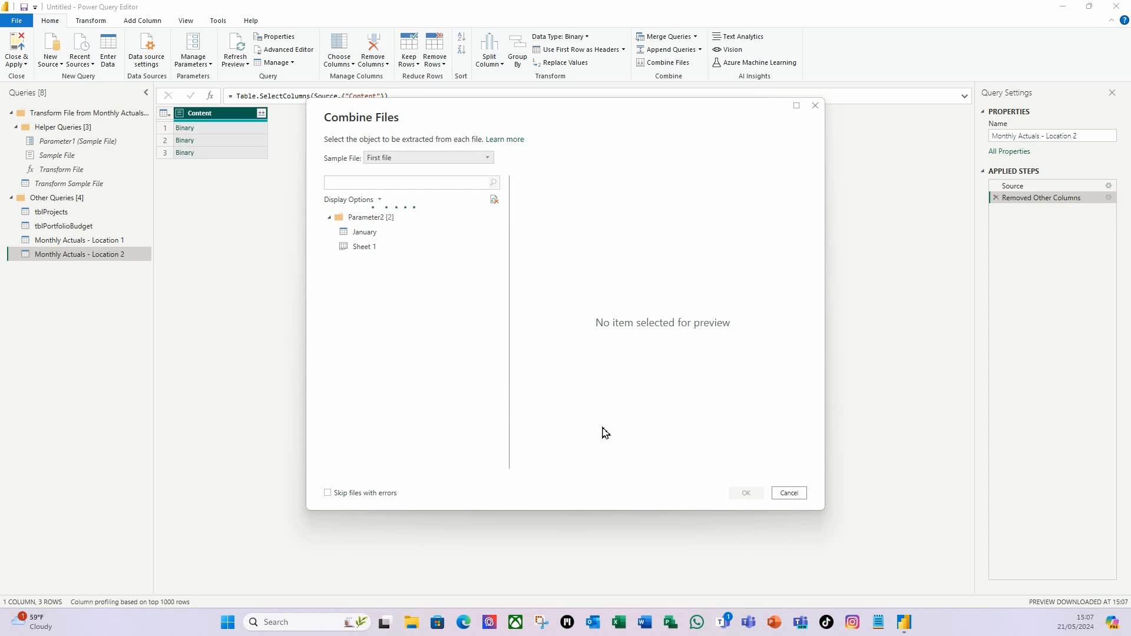
click(365, 247)
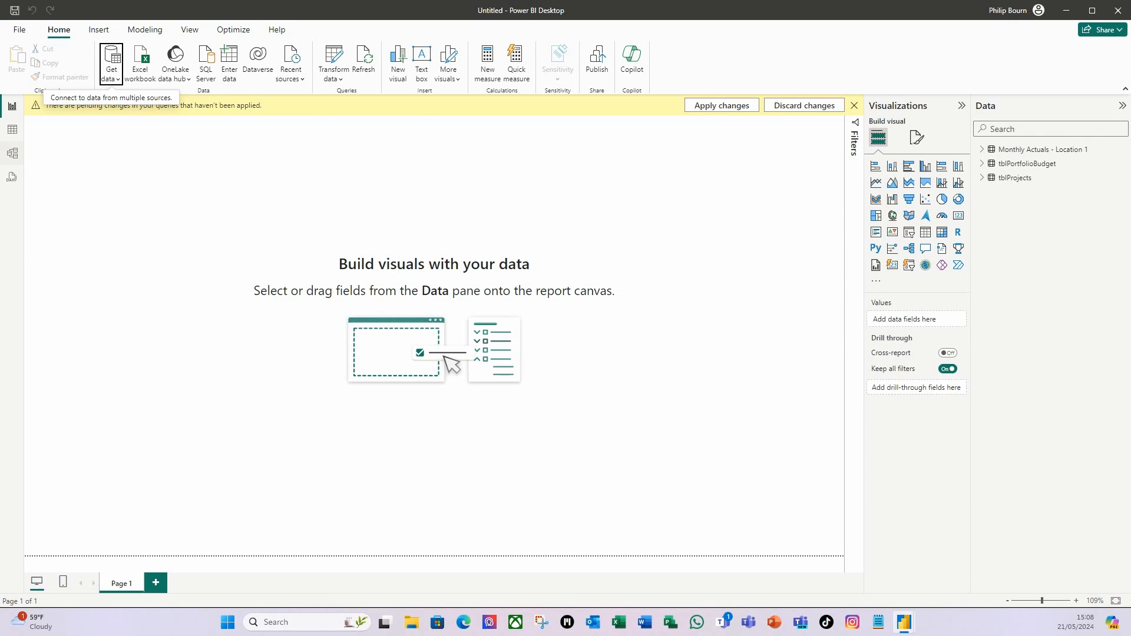
Apply pending changes, check tblPortfolioBudget and Monthly Actuals - Location 2 data, then switch to Model view.
click(717, 108)
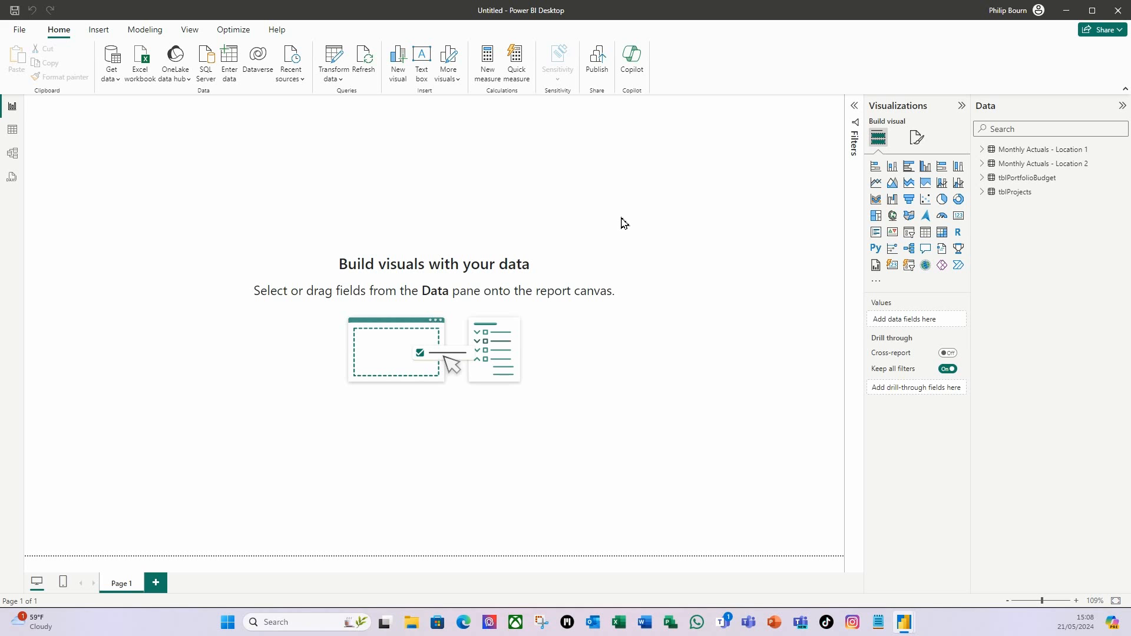
click(13, 130)
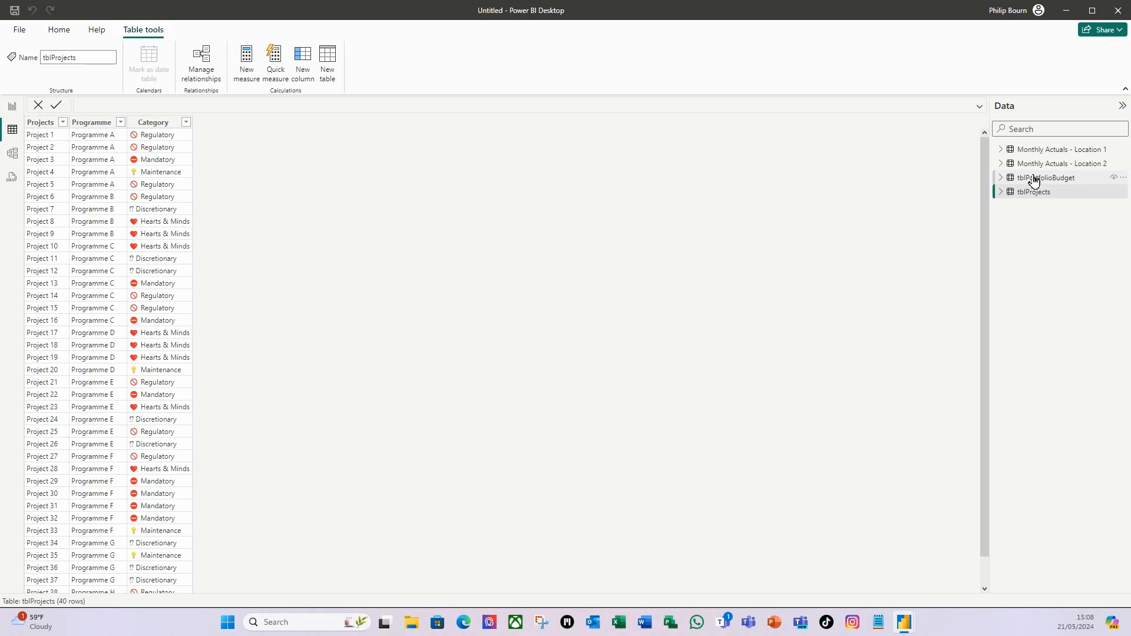
click(1037, 177)
click(1054, 165)
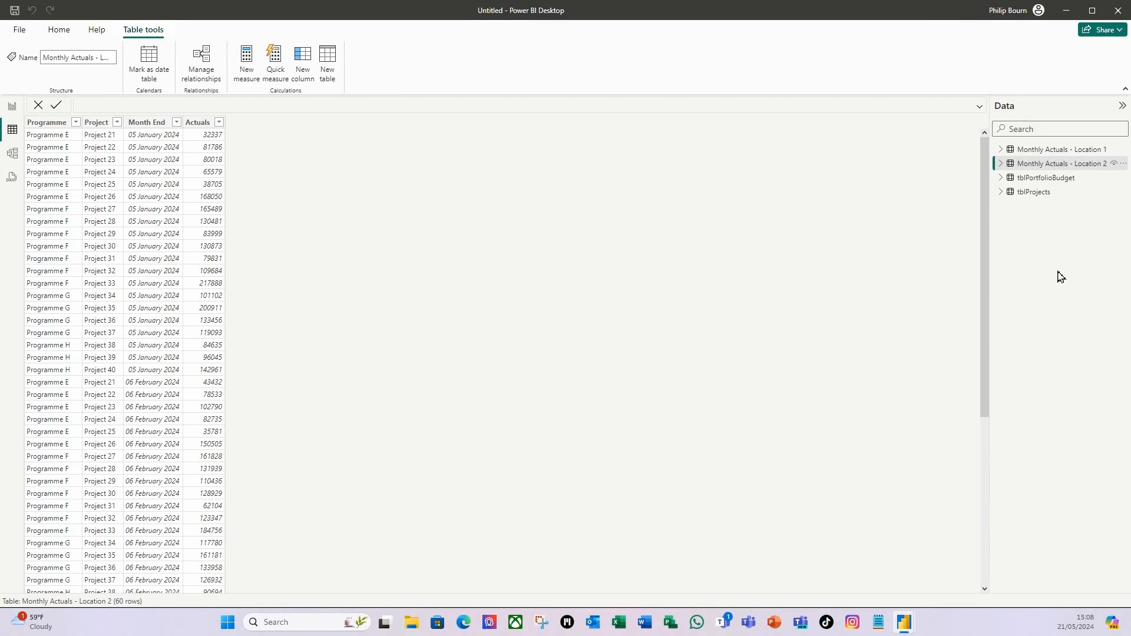
click(12, 154)
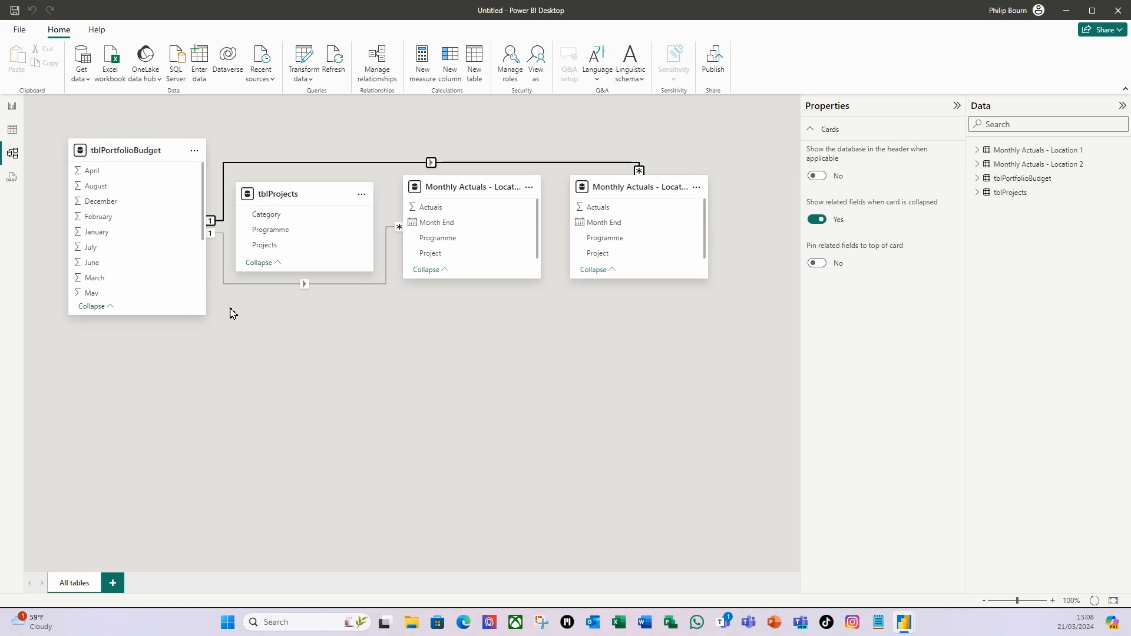
Delete both auto-detected relationship lines in the model diagram, confirming each deletion.
right_click(395, 168)
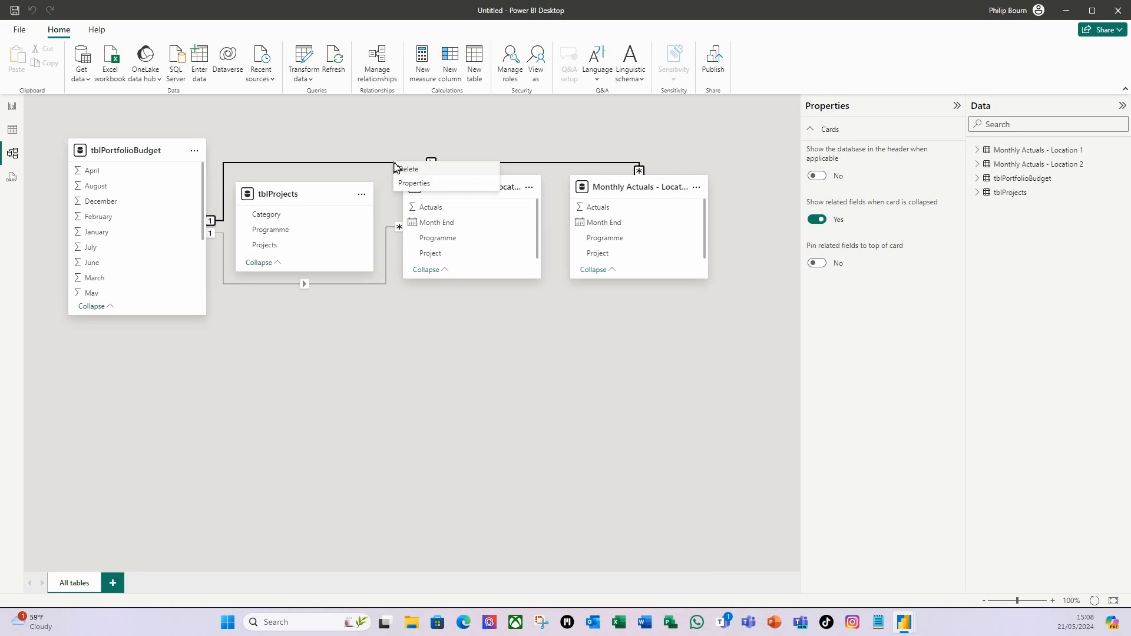
click(409, 171)
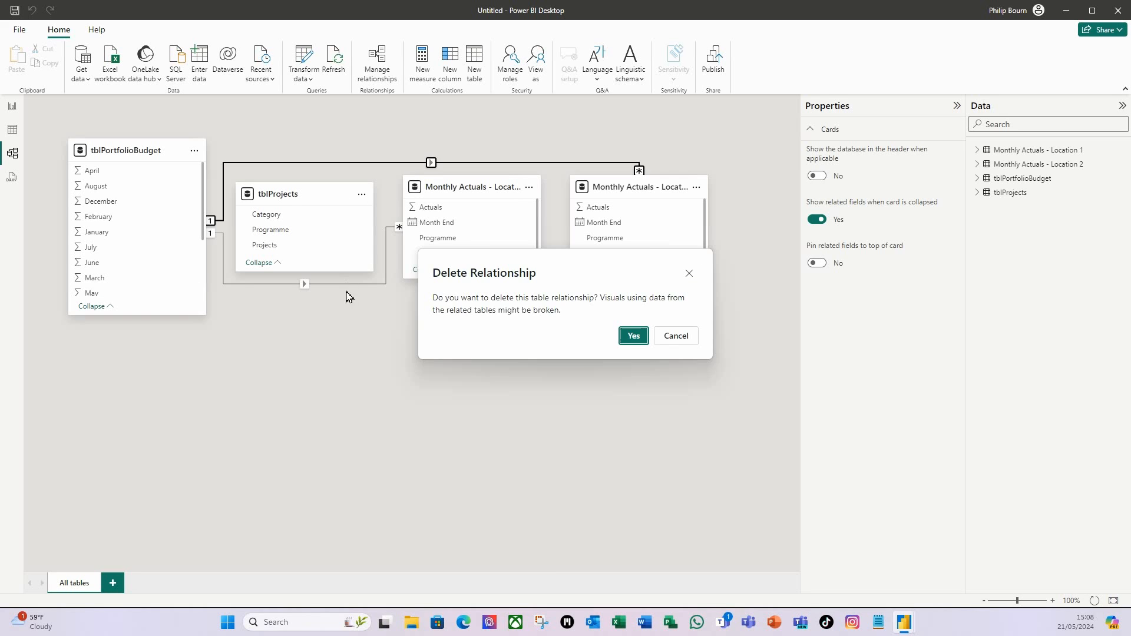
click(631, 333)
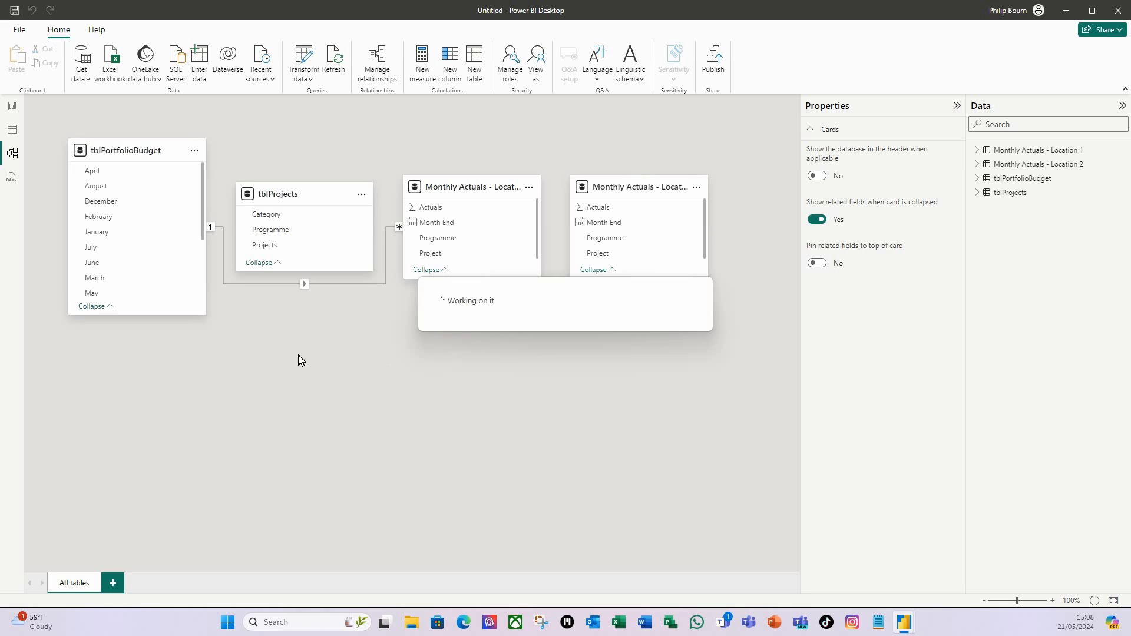
right_click(366, 289)
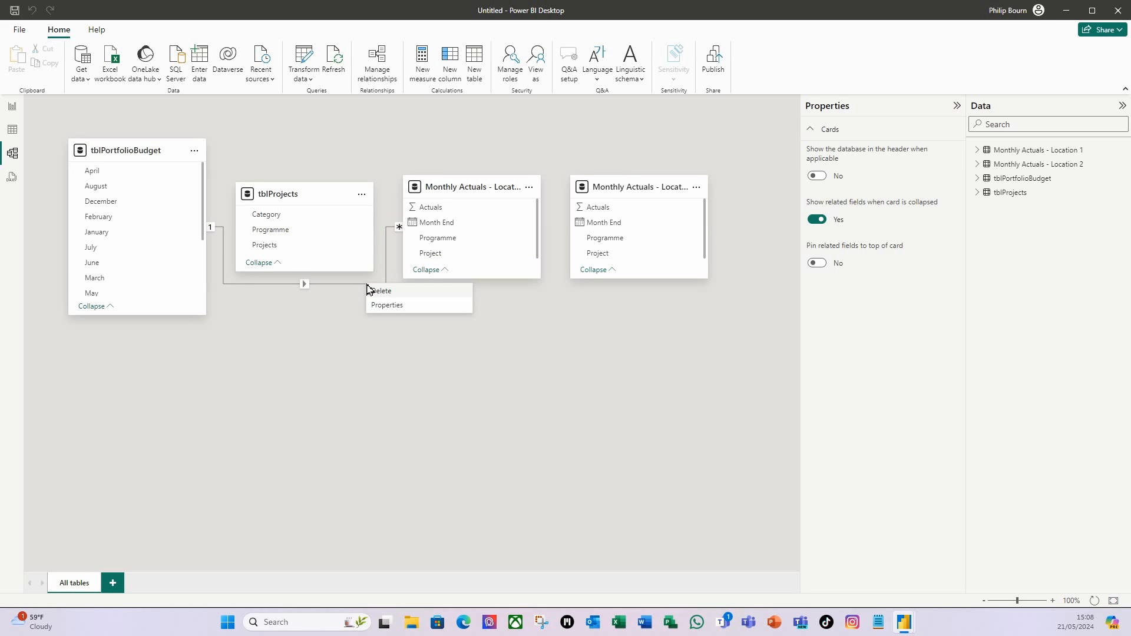
click(394, 298)
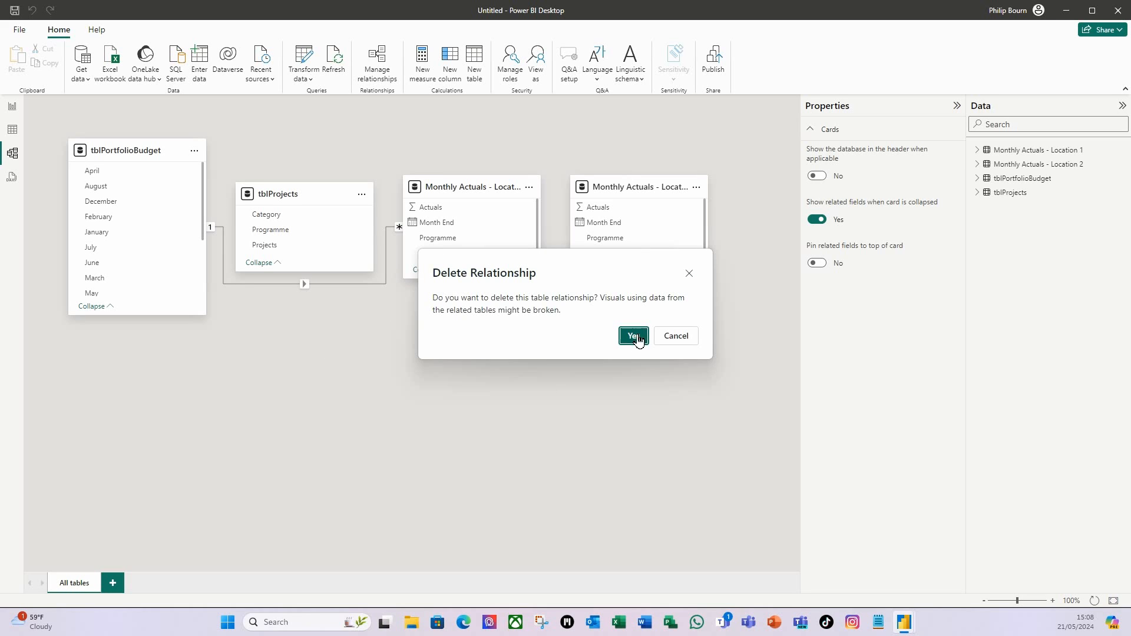
click(633, 335)
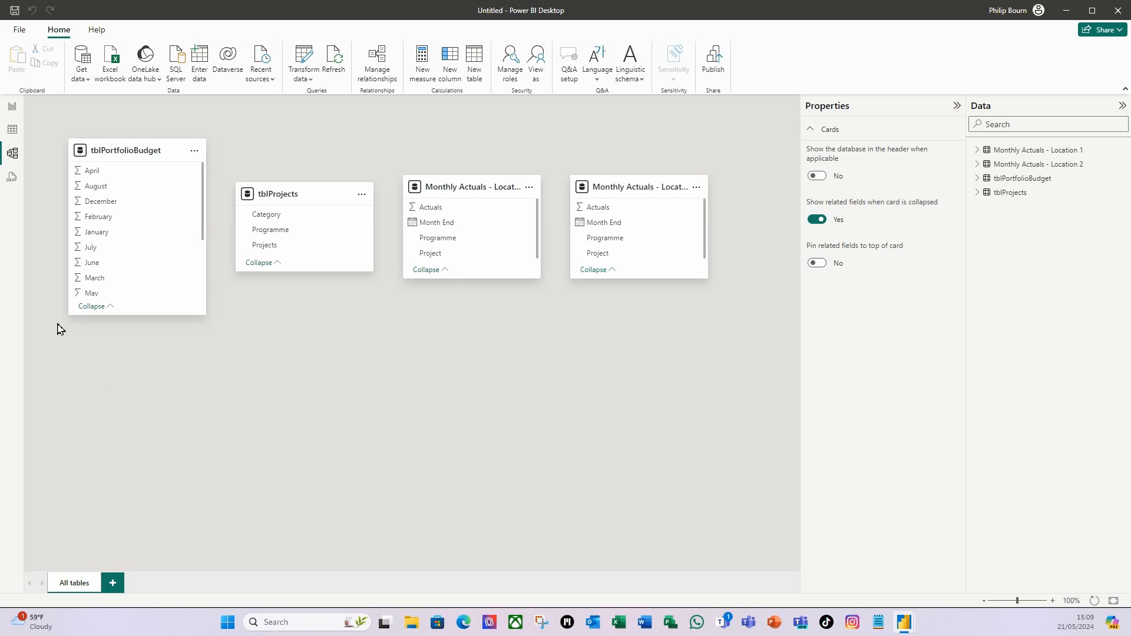
Untick 'Autodetect new relationships after data is loaded' under Current File Data Load options.
click(20, 30)
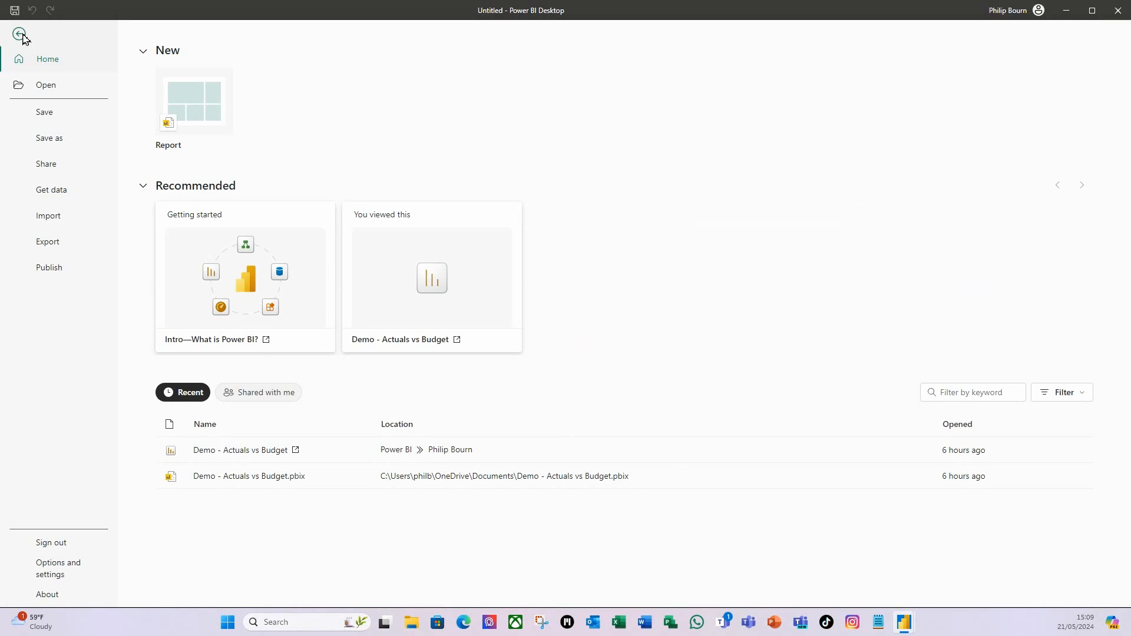
click(59, 574)
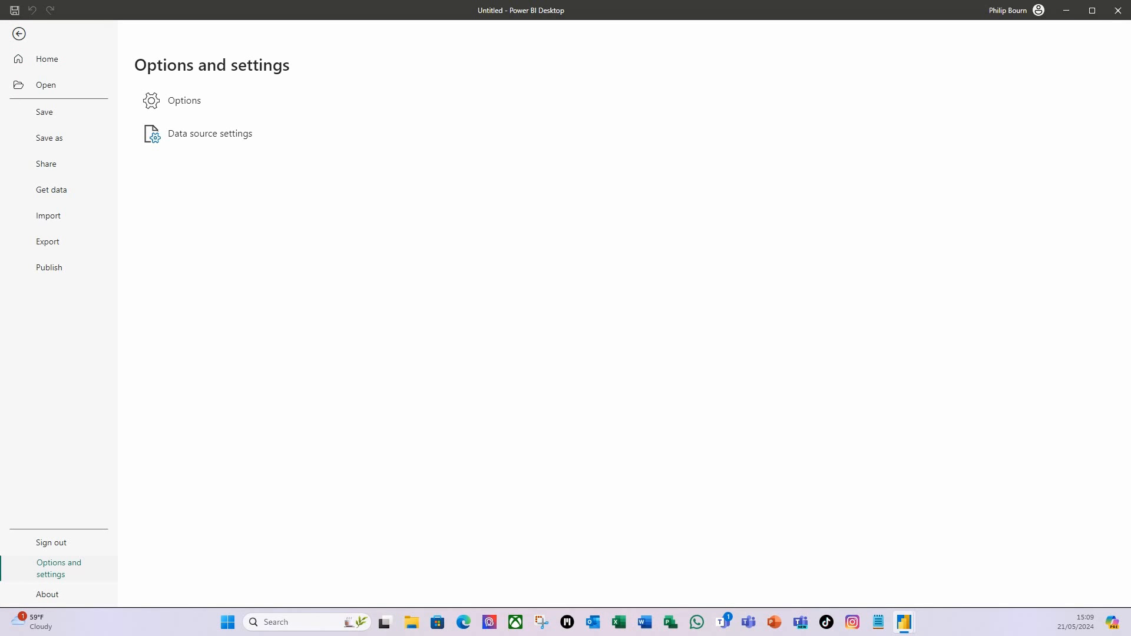
click(178, 105)
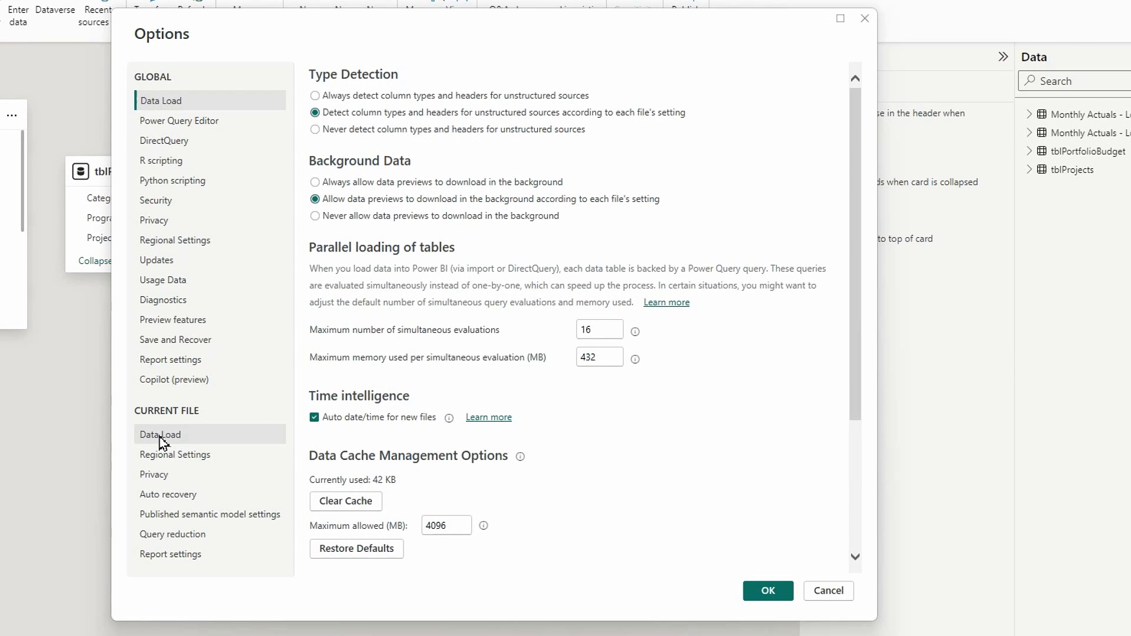
click(162, 441)
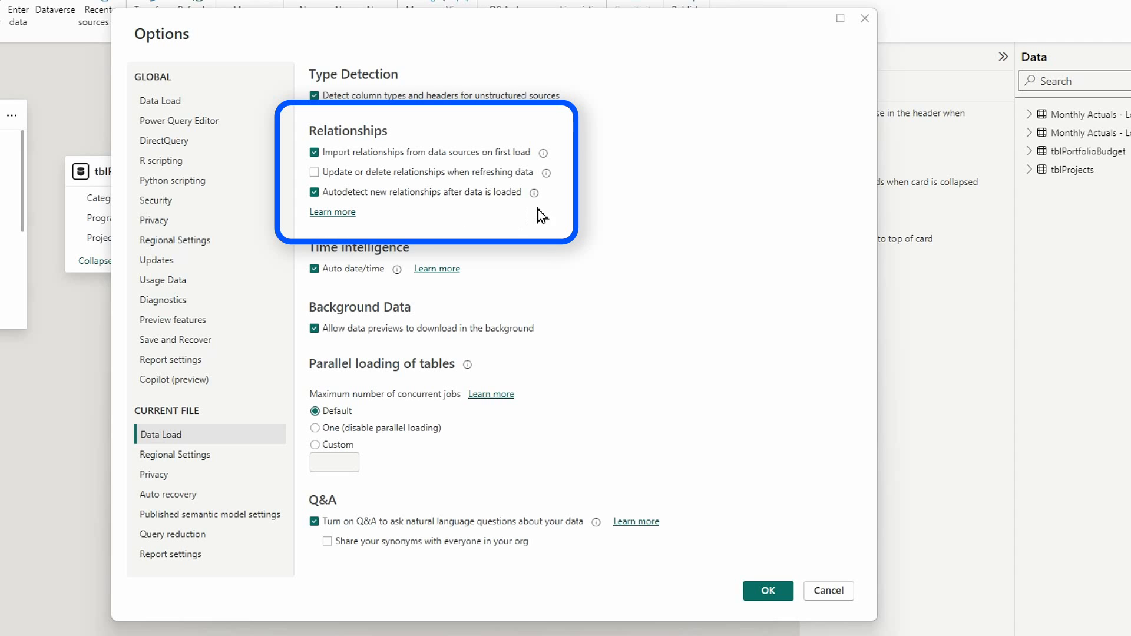
click(314, 192)
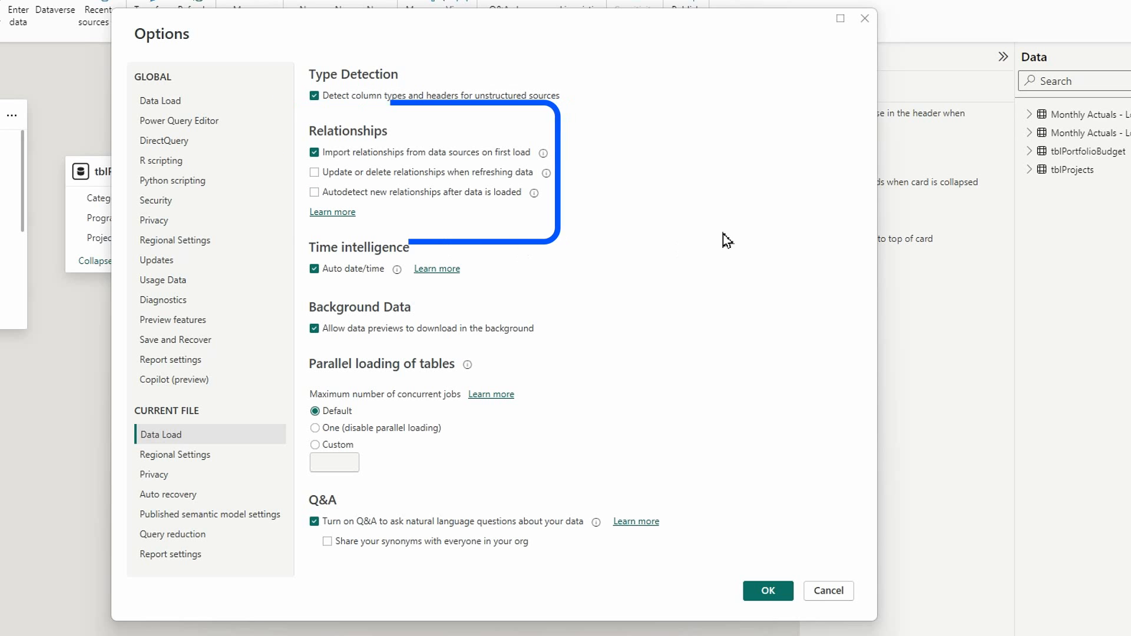
click(771, 593)
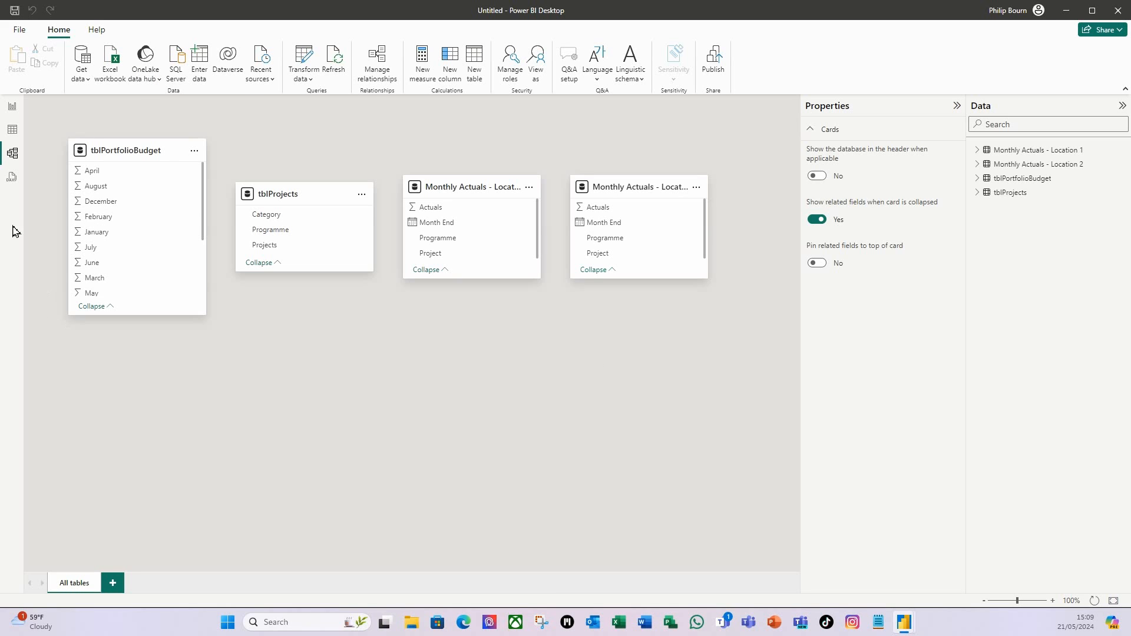
From Report view, save the file as Portfolio Dashboard.pbix in OneDrive Documents.
click(12, 107)
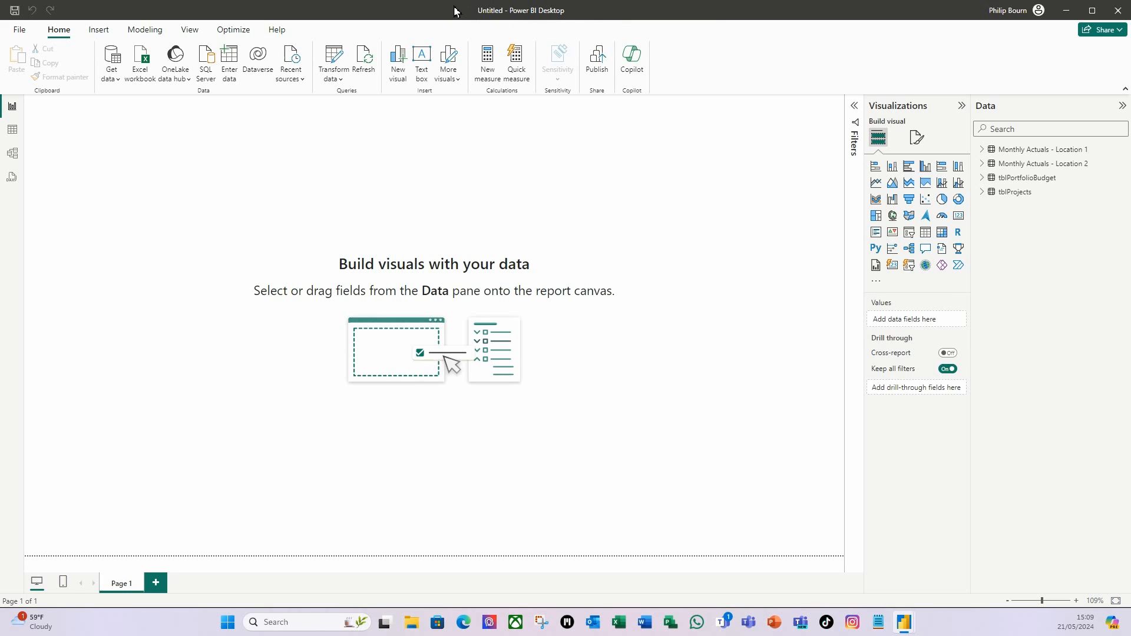
click(15, 10)
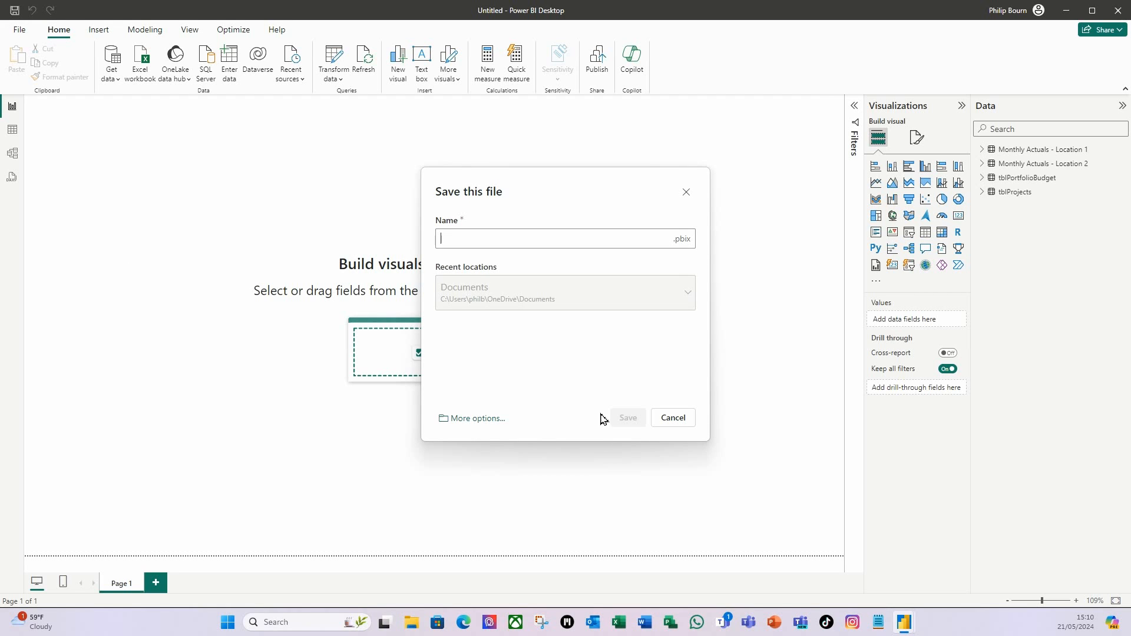
text(Portfolio Dashboard)
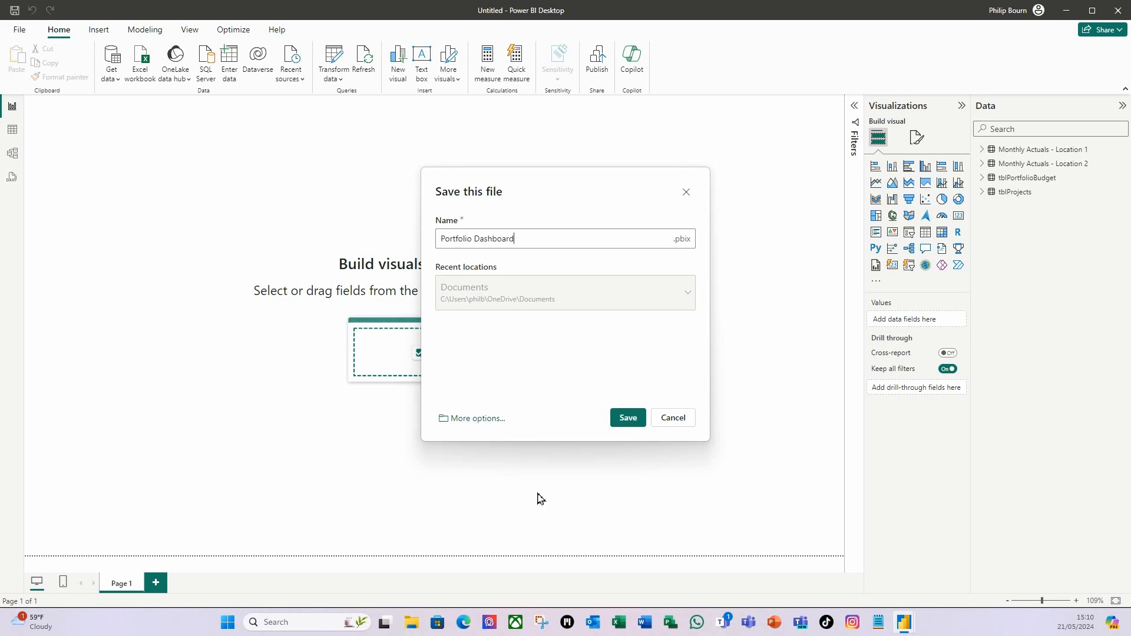
click(628, 419)
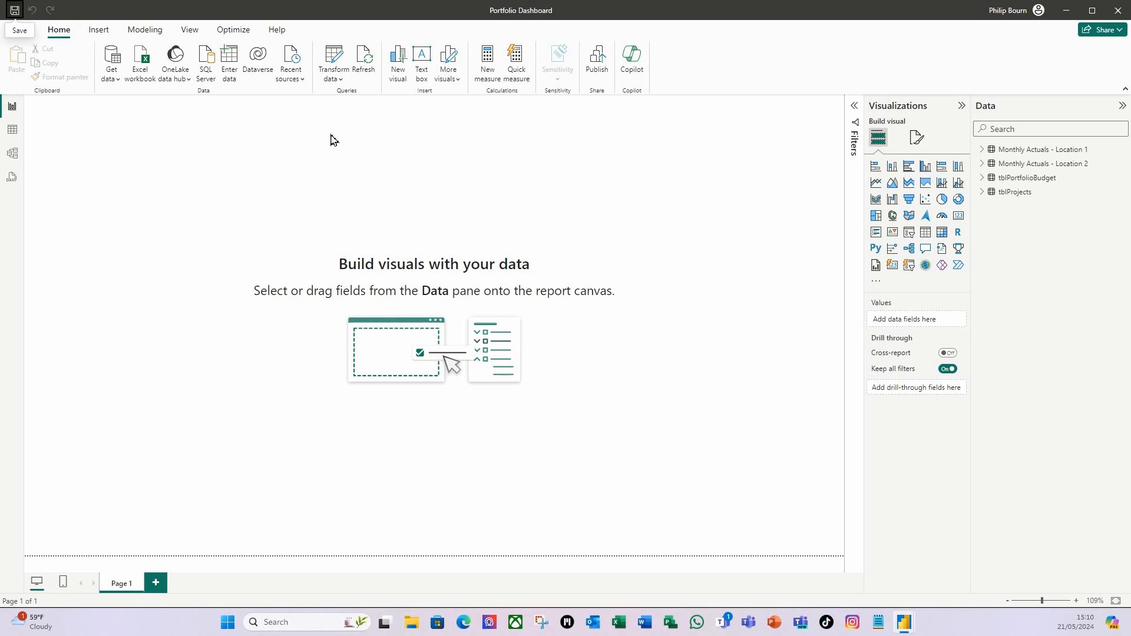
Open Power Query Editor and rename the Location 1 query's Month End column to Date.
click(339, 80)
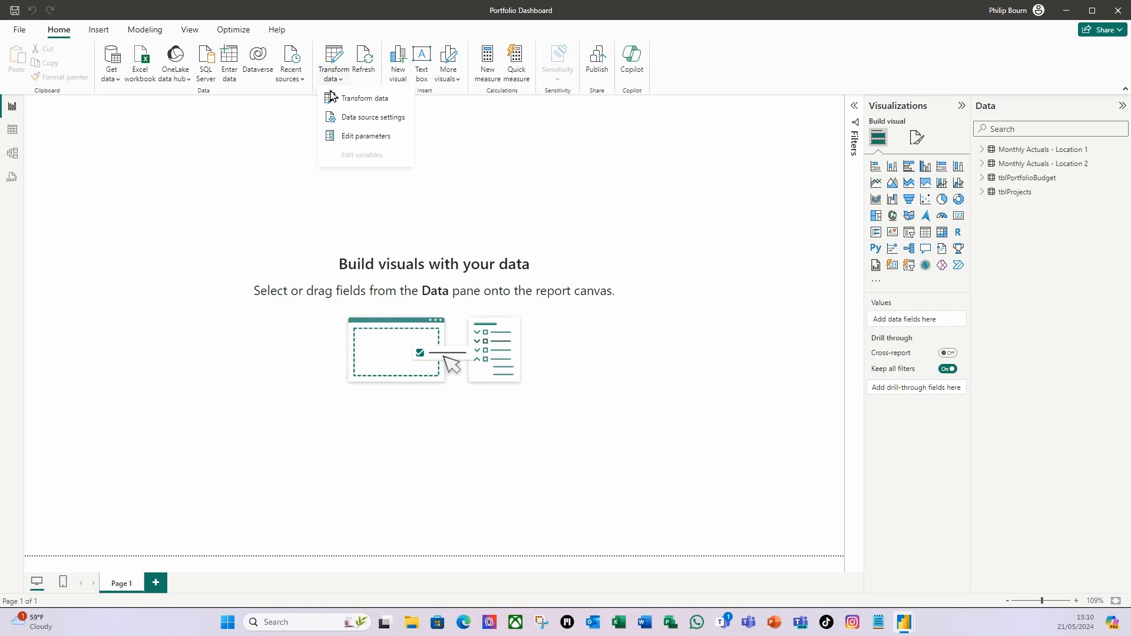
click(371, 105)
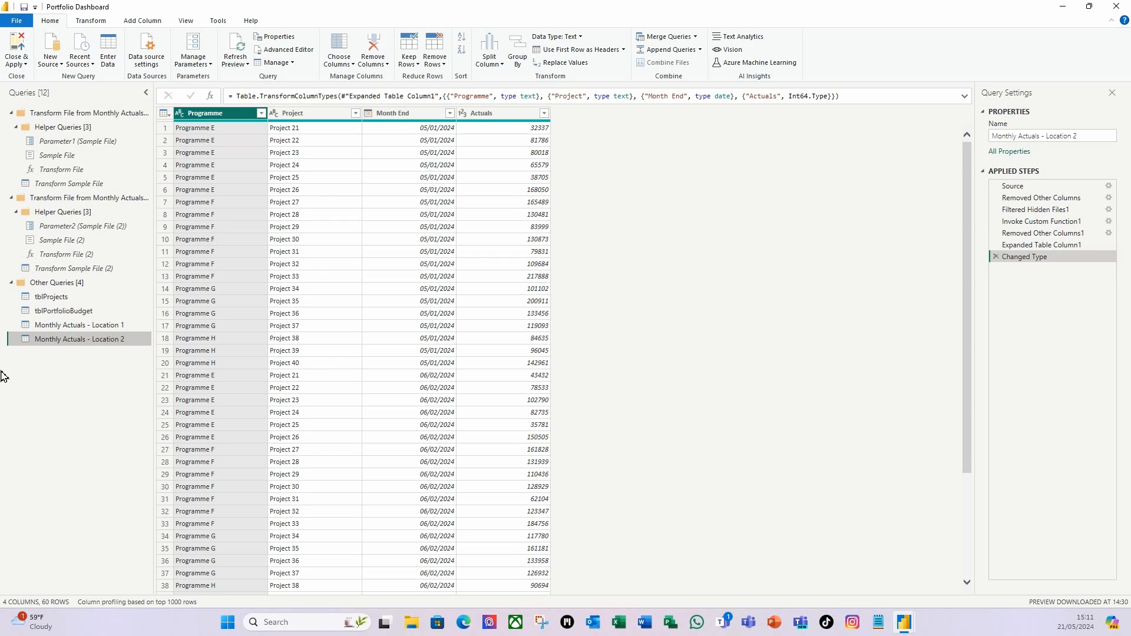
click(62, 328)
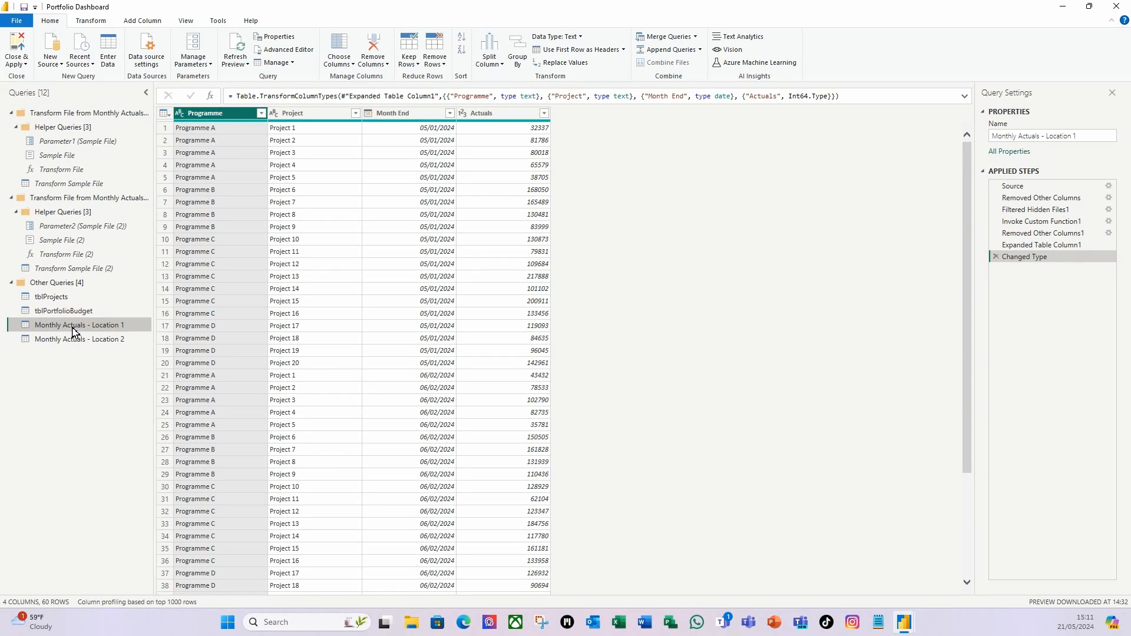
double_click(404, 118)
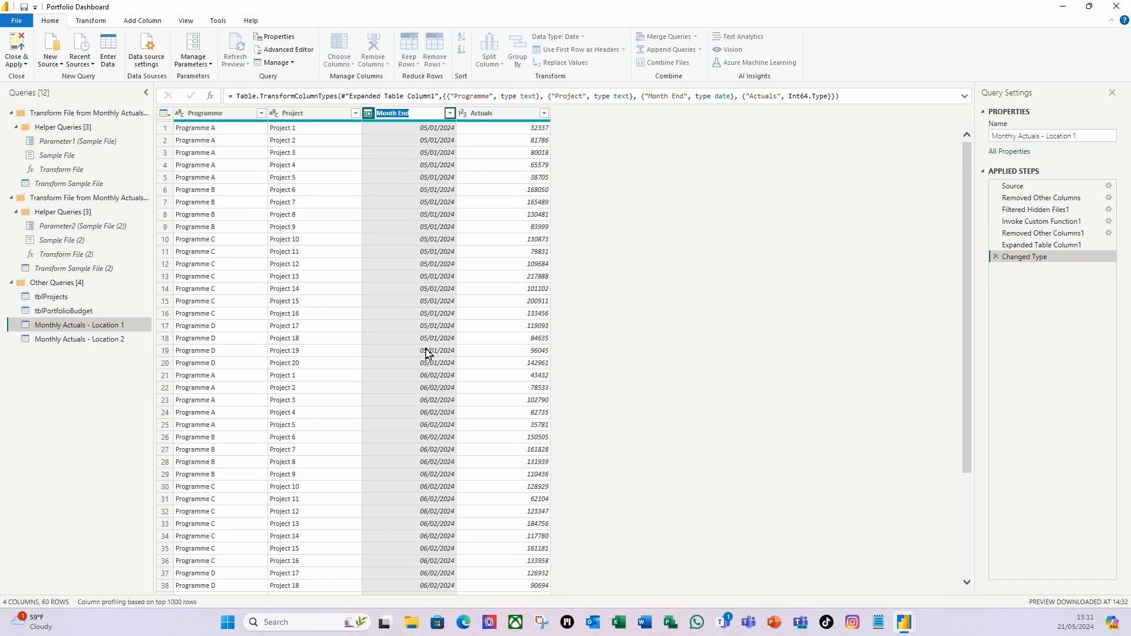
text(Da)
key(Return)
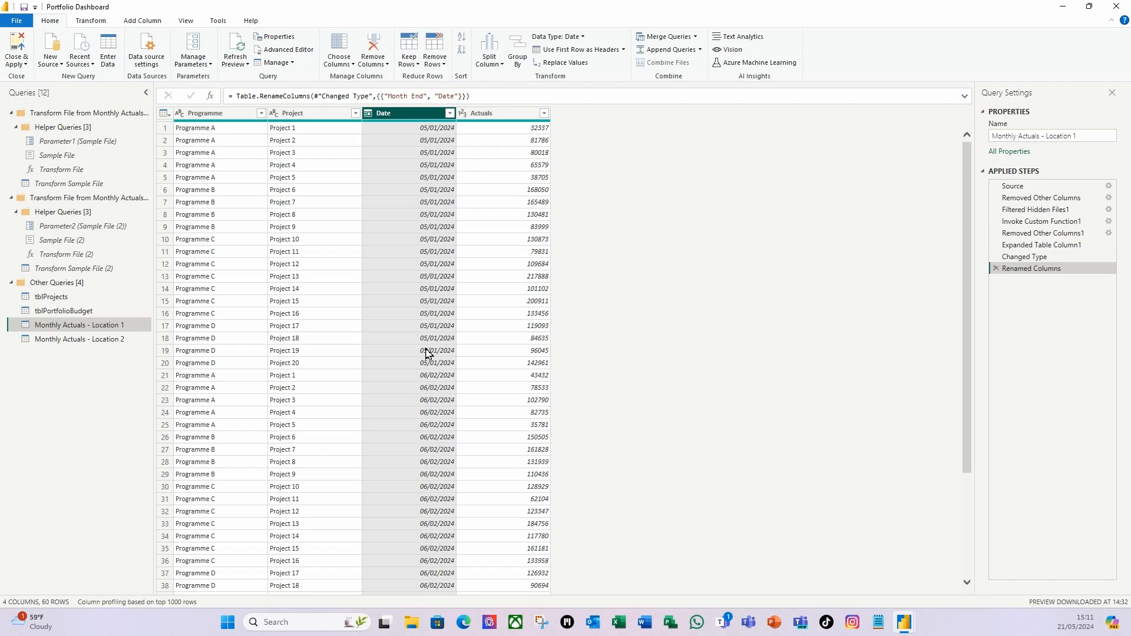
Rename Month End to Date in Monthly Actuals - Location 2, then open tblPortfolioBudget.
click(98, 347)
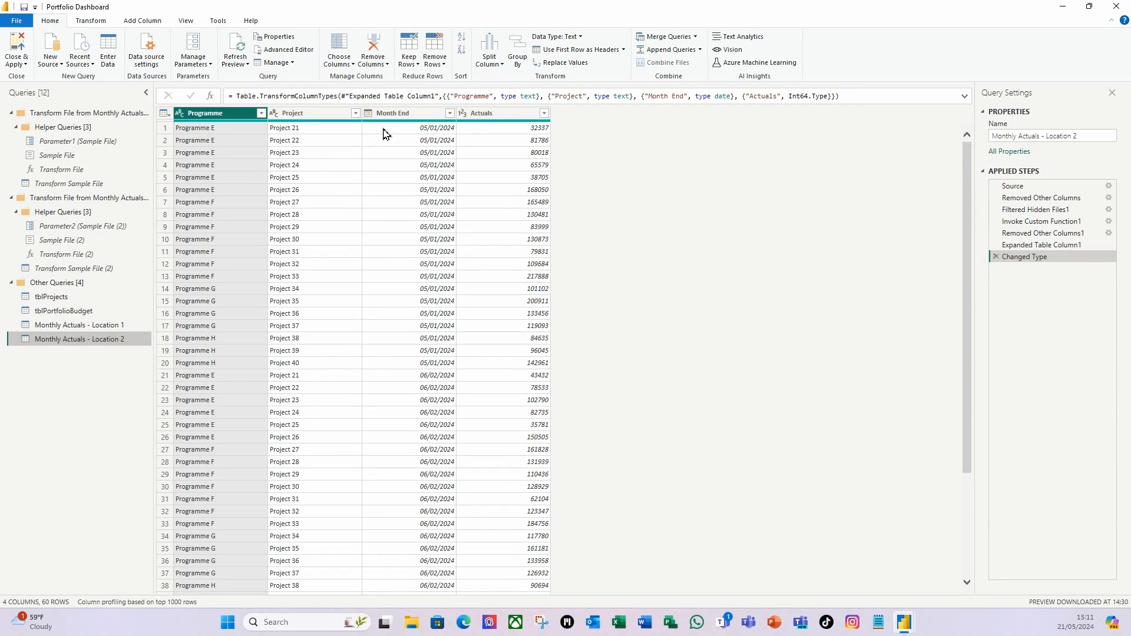
click(402, 115)
double_click(396, 115)
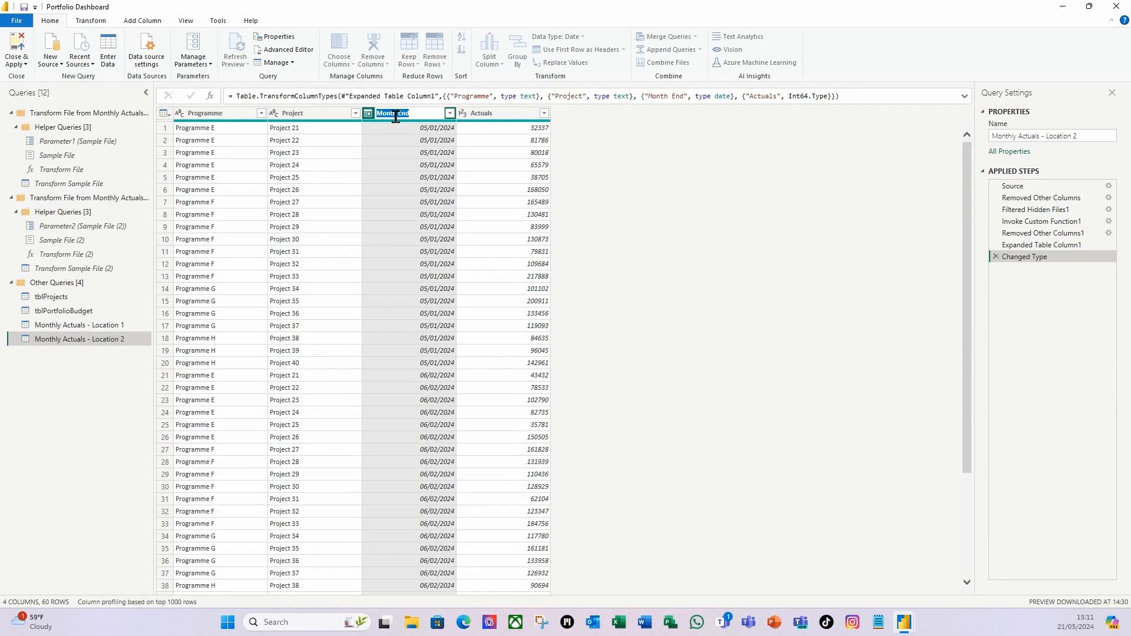
text(Dat)
key(Return)
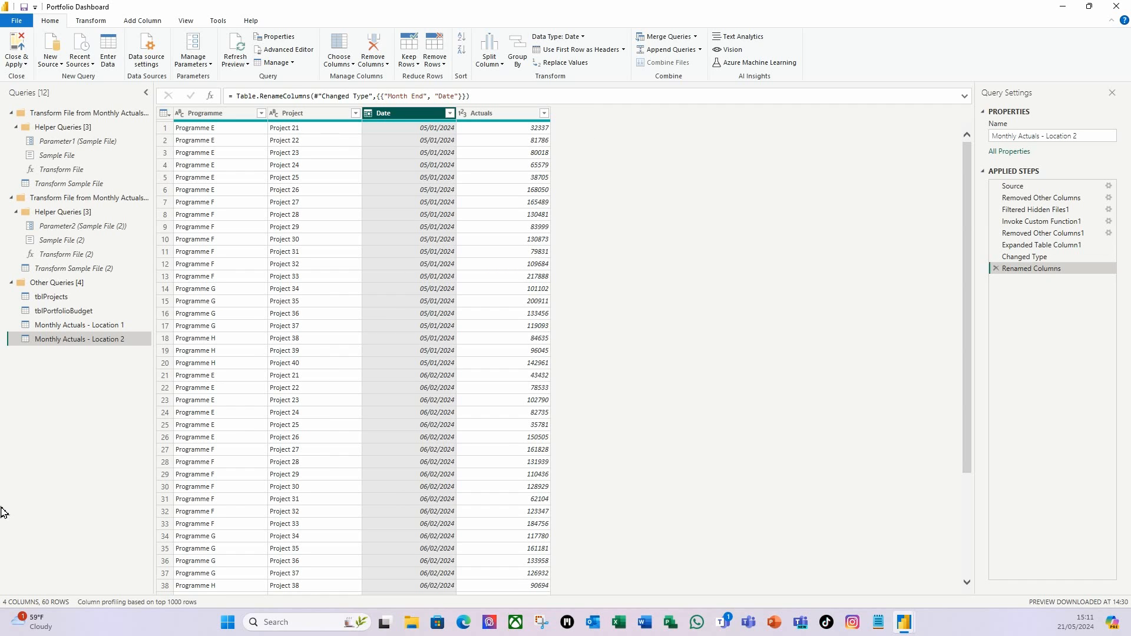
click(79, 311)
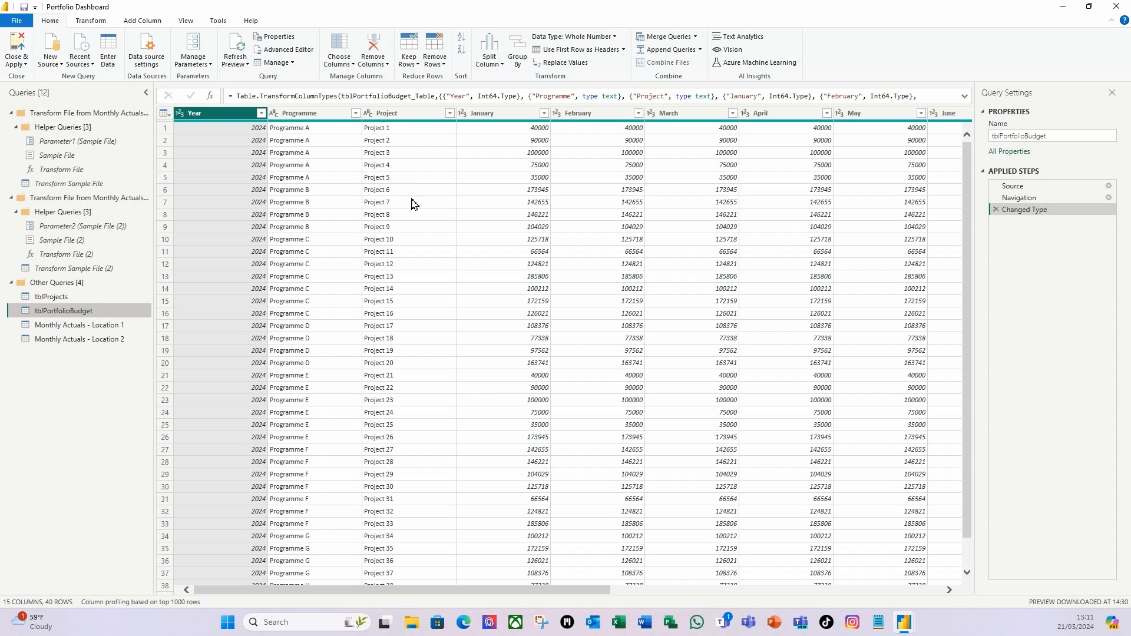
Unpivot tblPortfolioBudget's month columns, keeping Year, Programme and Project.
shift+click(400, 118)
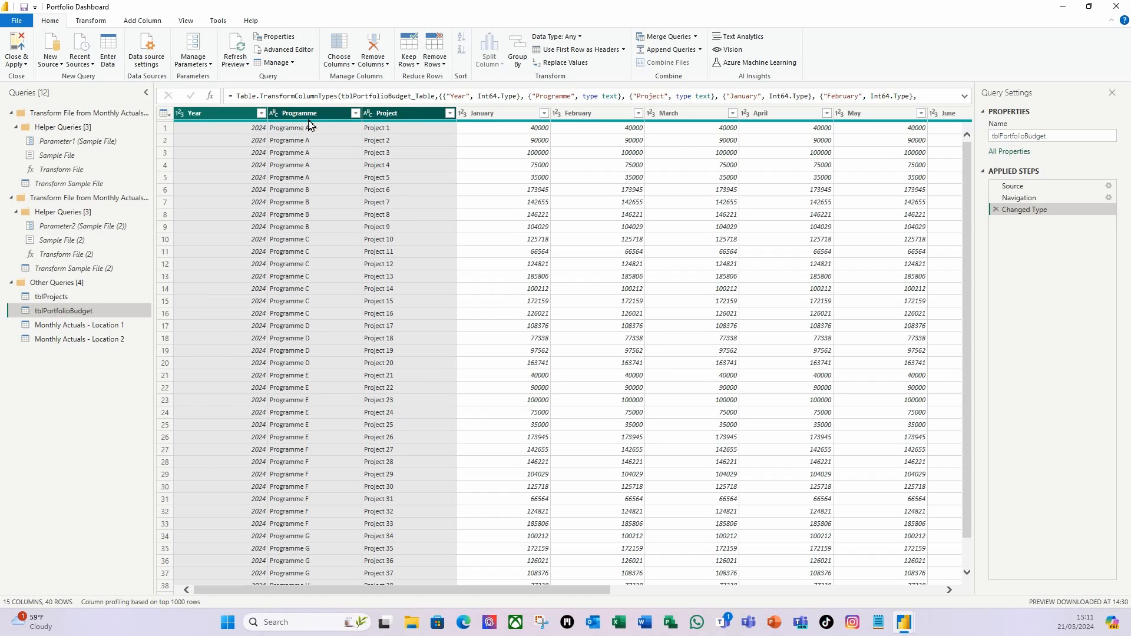
right_click(418, 118)
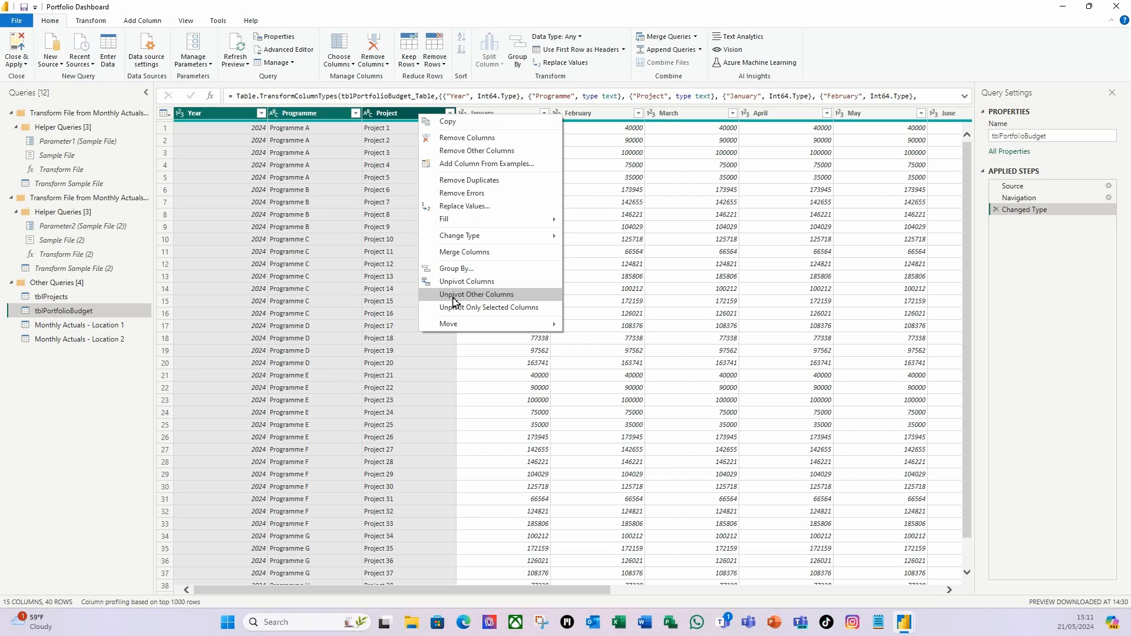
click(495, 301)
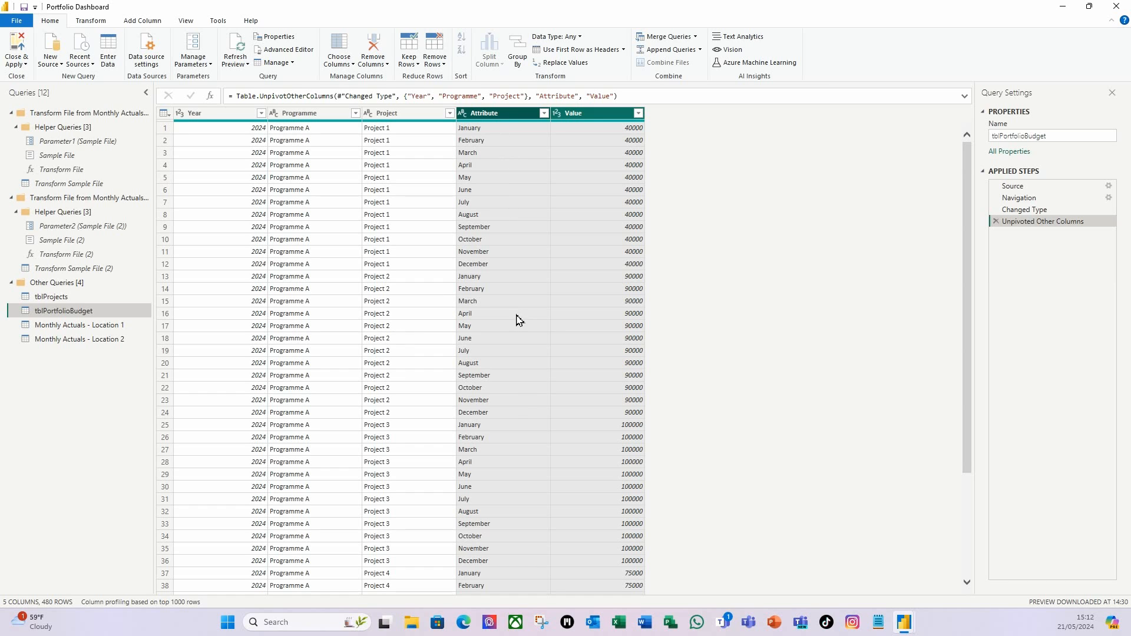
Merge Year and Attribute into a Date column with a custom '-' separator.
click(205, 116)
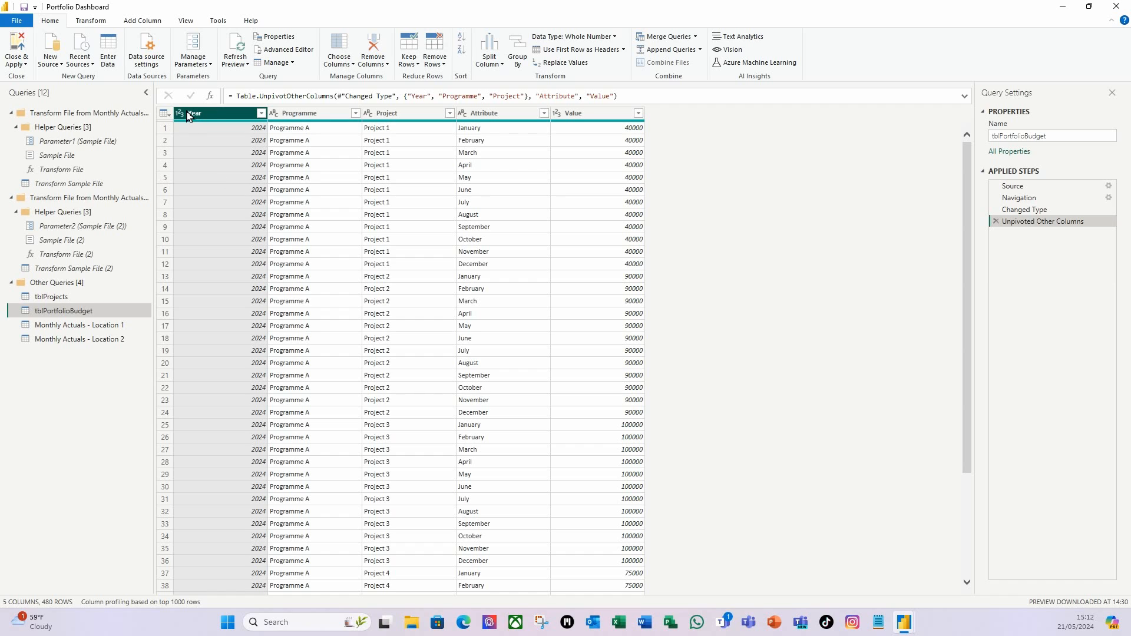
click(505, 112)
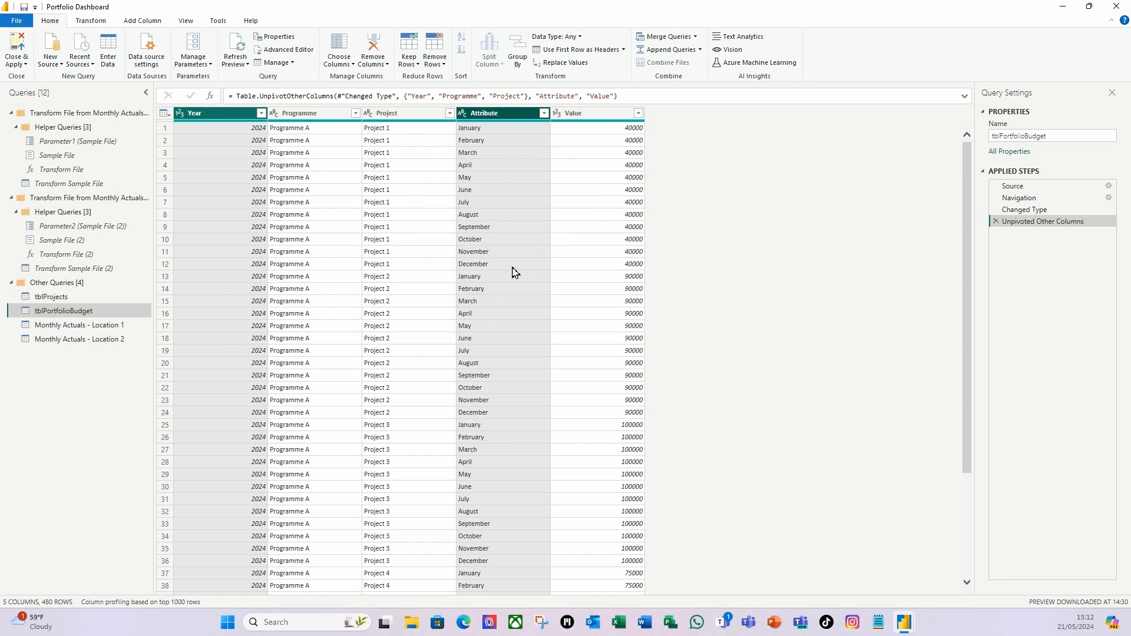
right_click(505, 115)
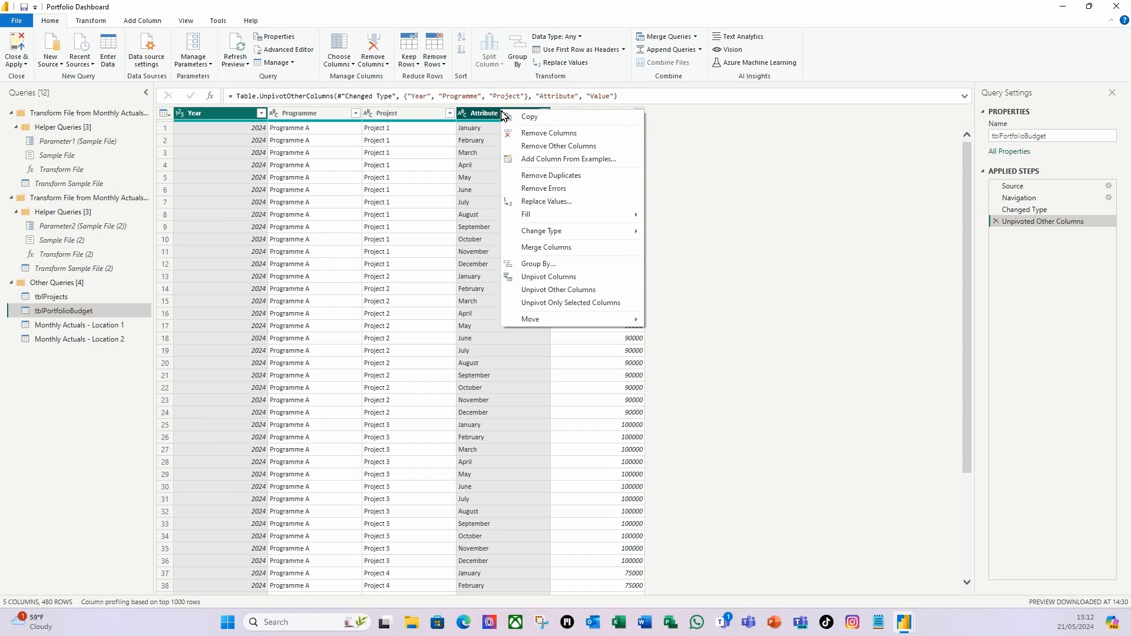
click(560, 254)
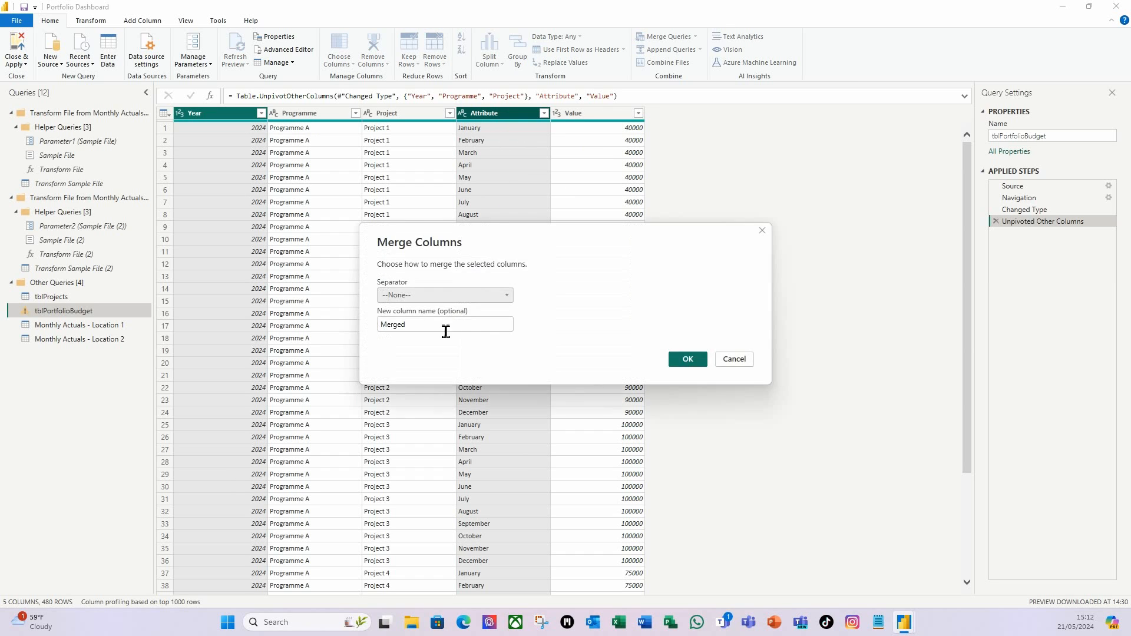
click(505, 297)
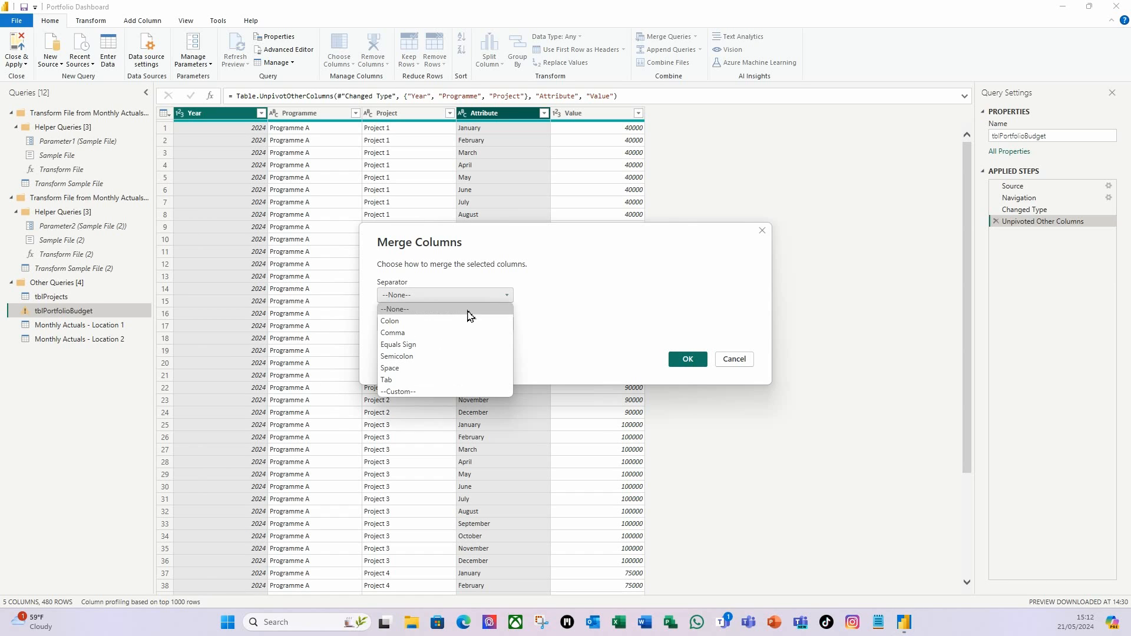
click(404, 392)
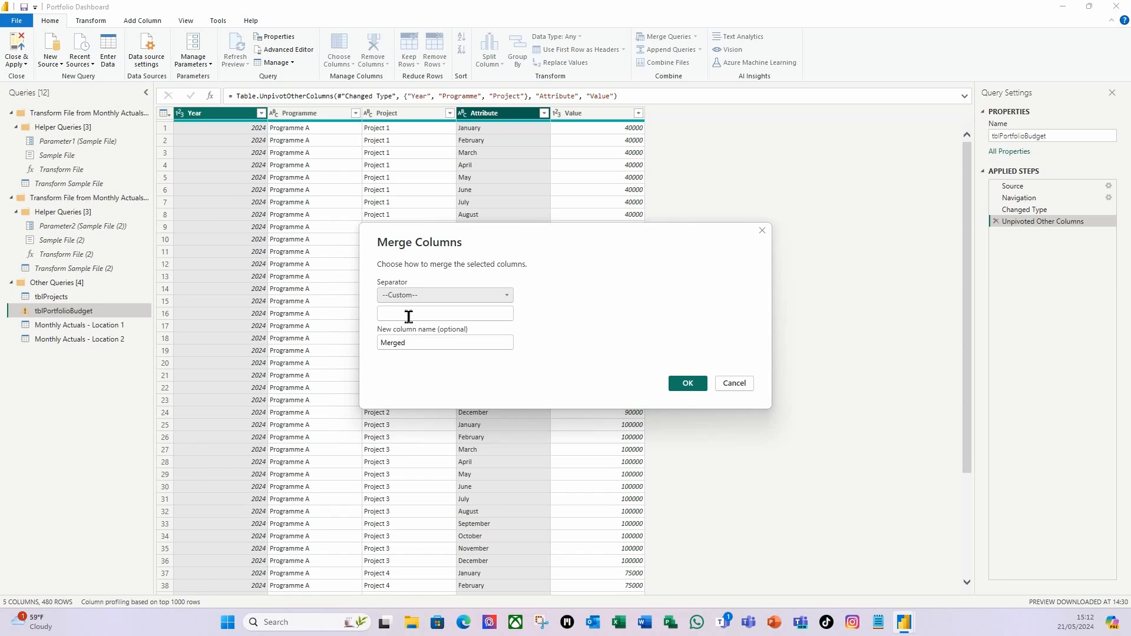
text(-)
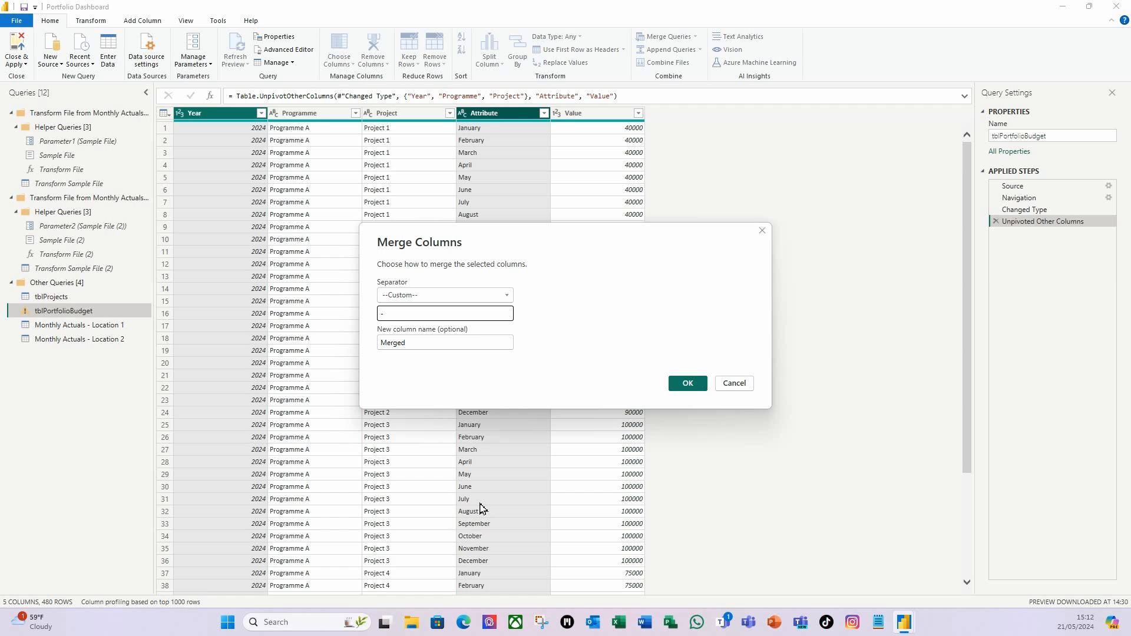
drag(416, 347, 378, 359)
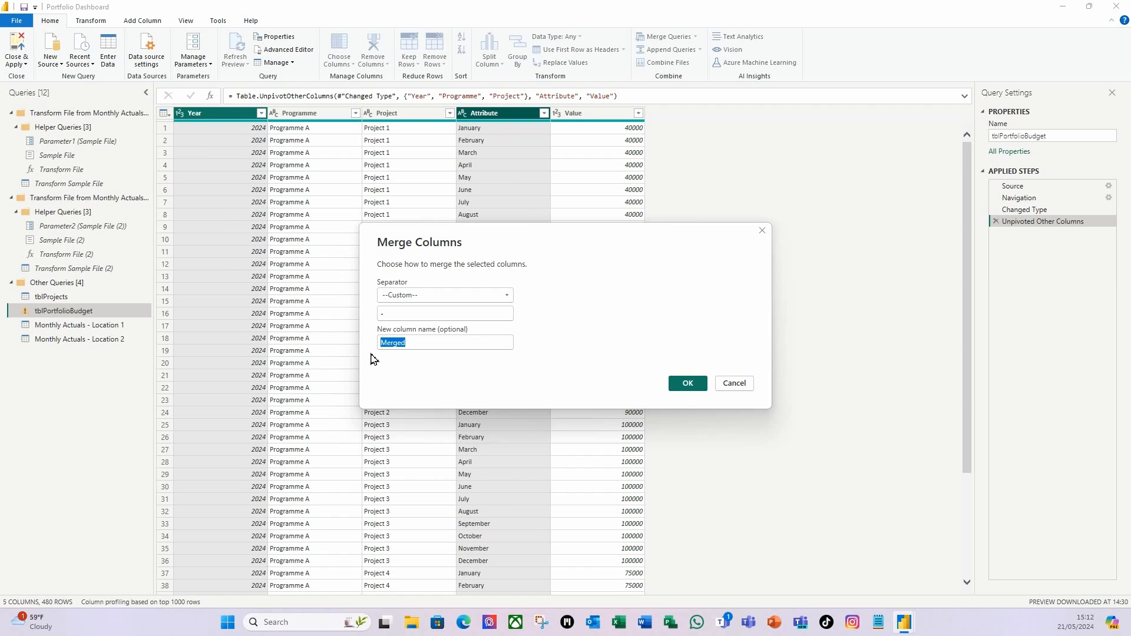
text(Date)
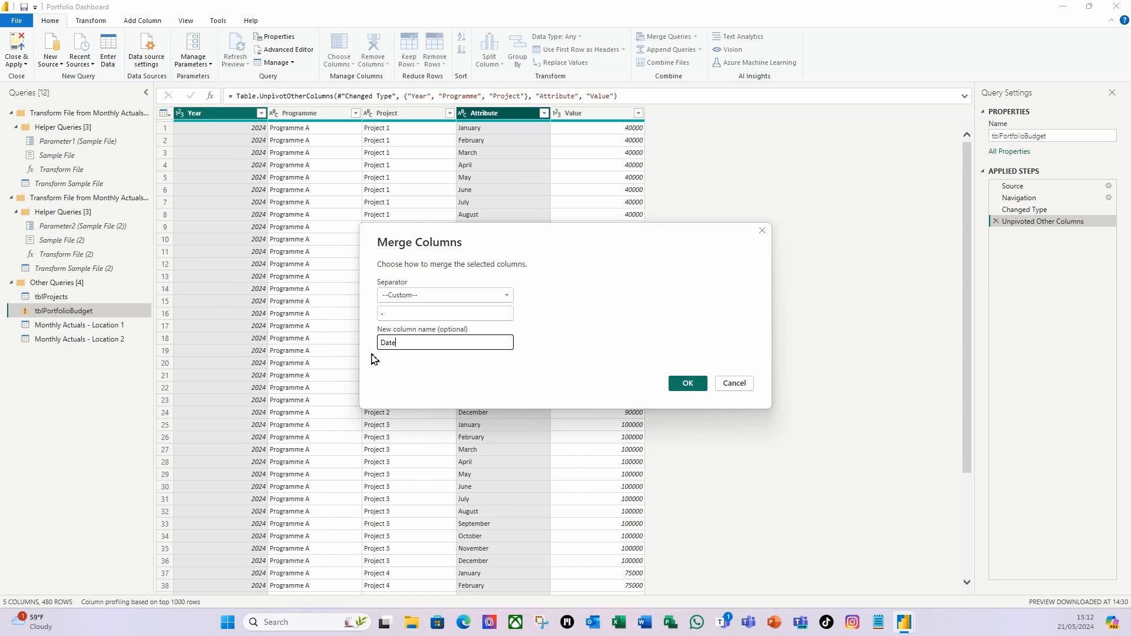
click(687, 383)
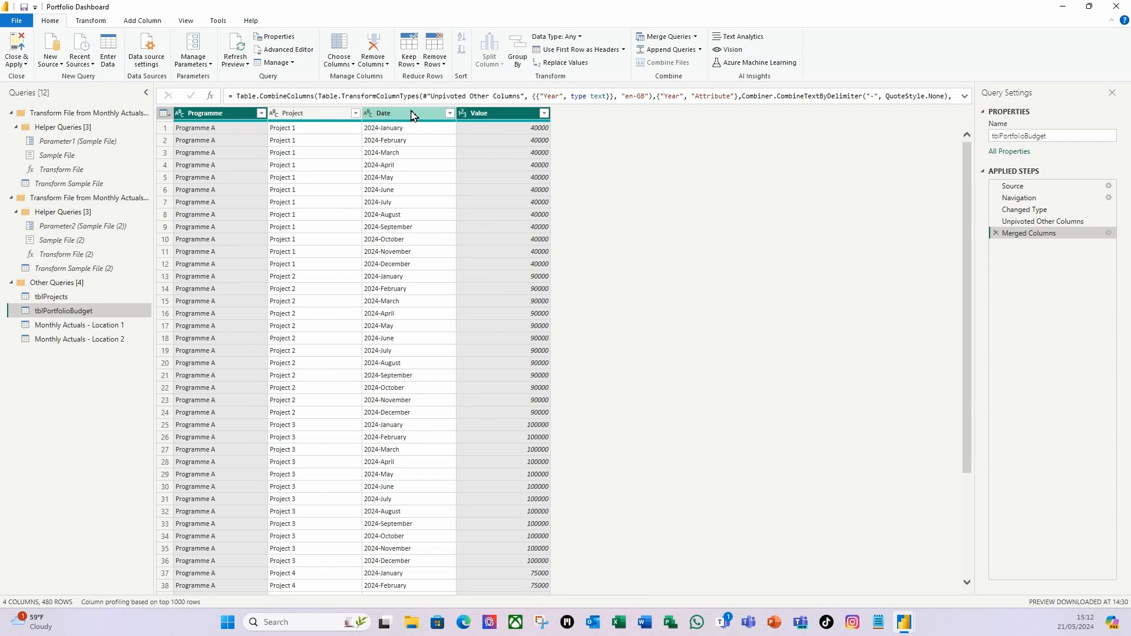
Set the Date column's data type to Date.
click(393, 114)
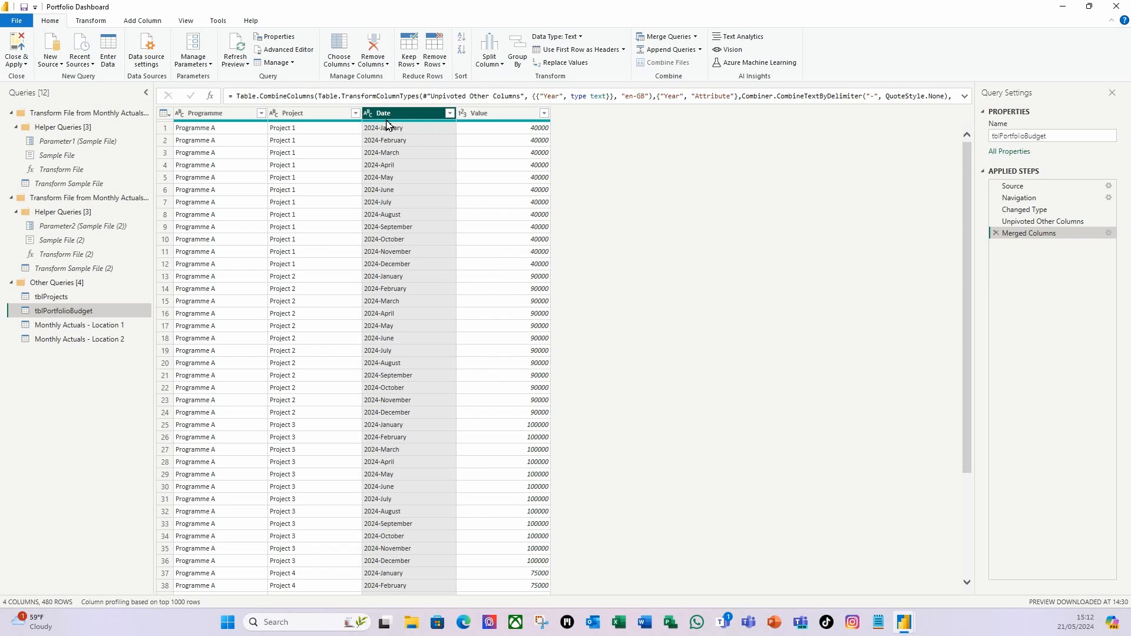
click(581, 36)
click(596, 117)
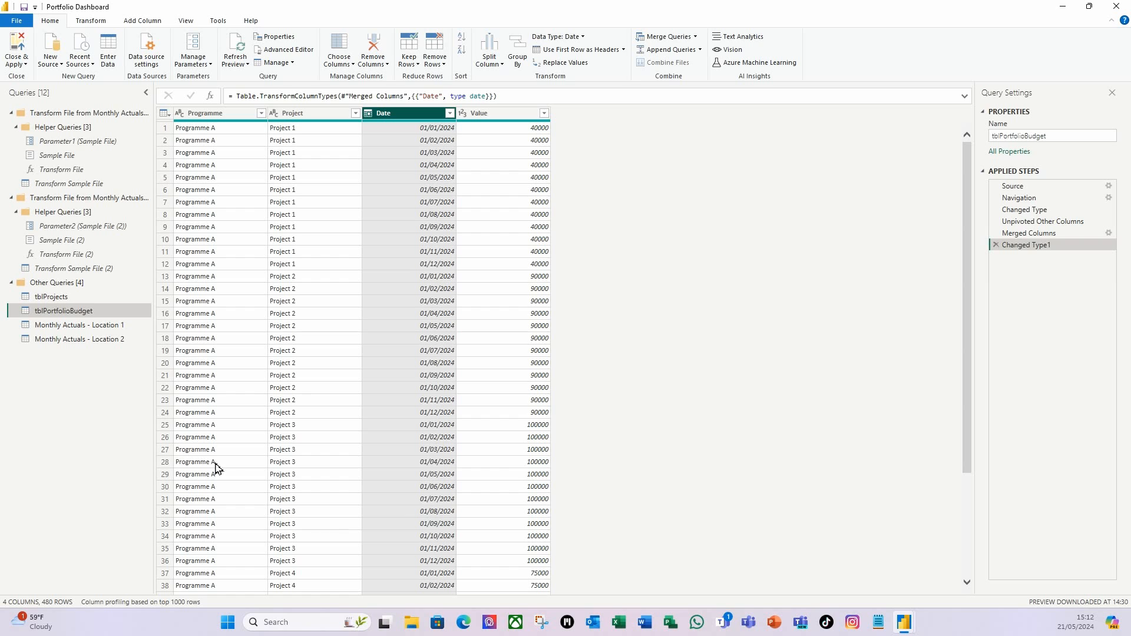
Rename the Value column to Budget.
double_click(483, 116)
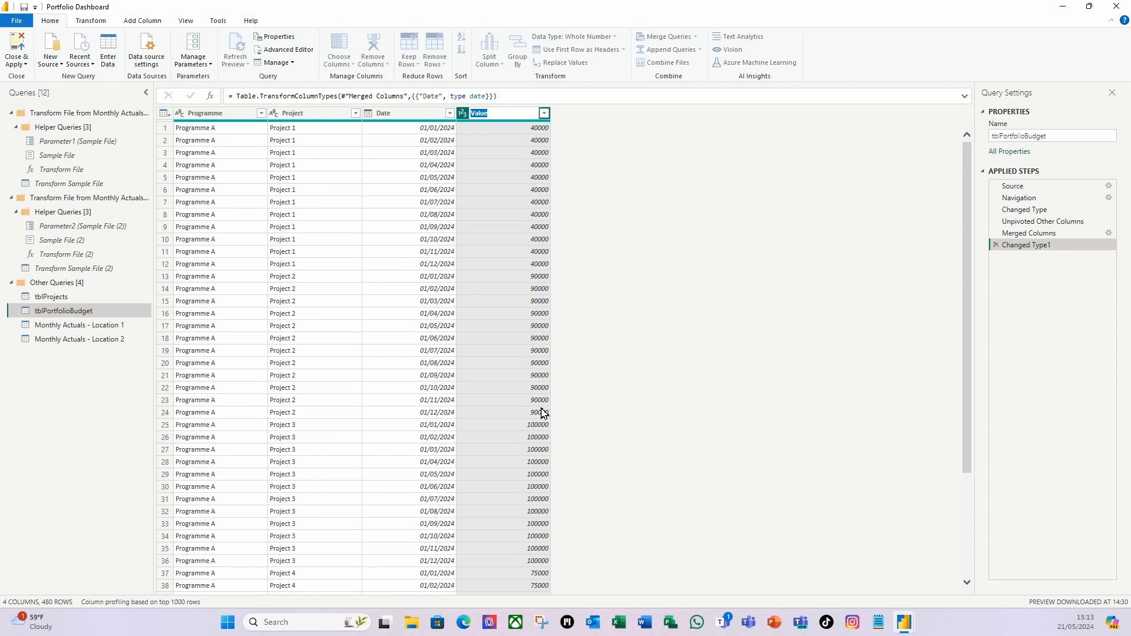
text(Budget)
key(Return)
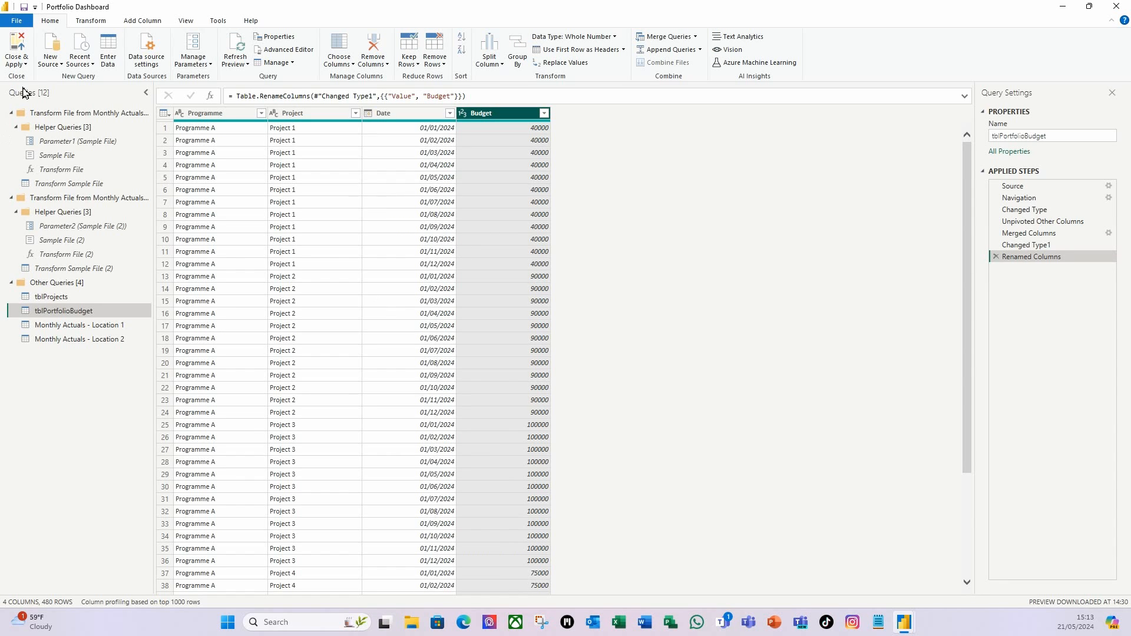
Apply the query edits to reload the tables, then select Monthly Actuals - Location 1.
click(26, 67)
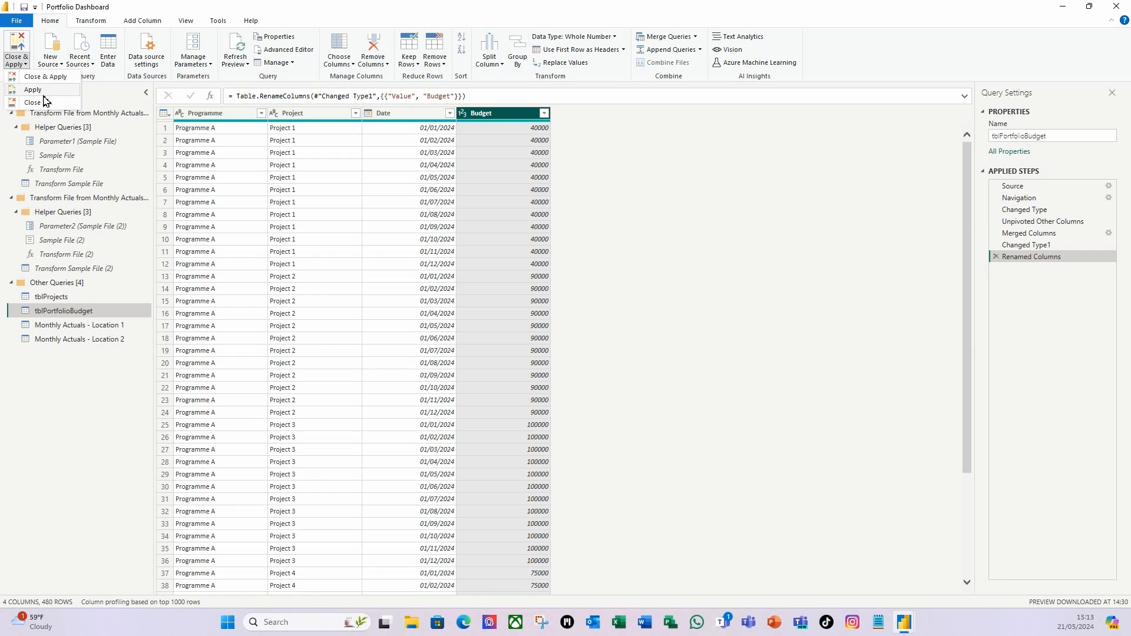
click(34, 90)
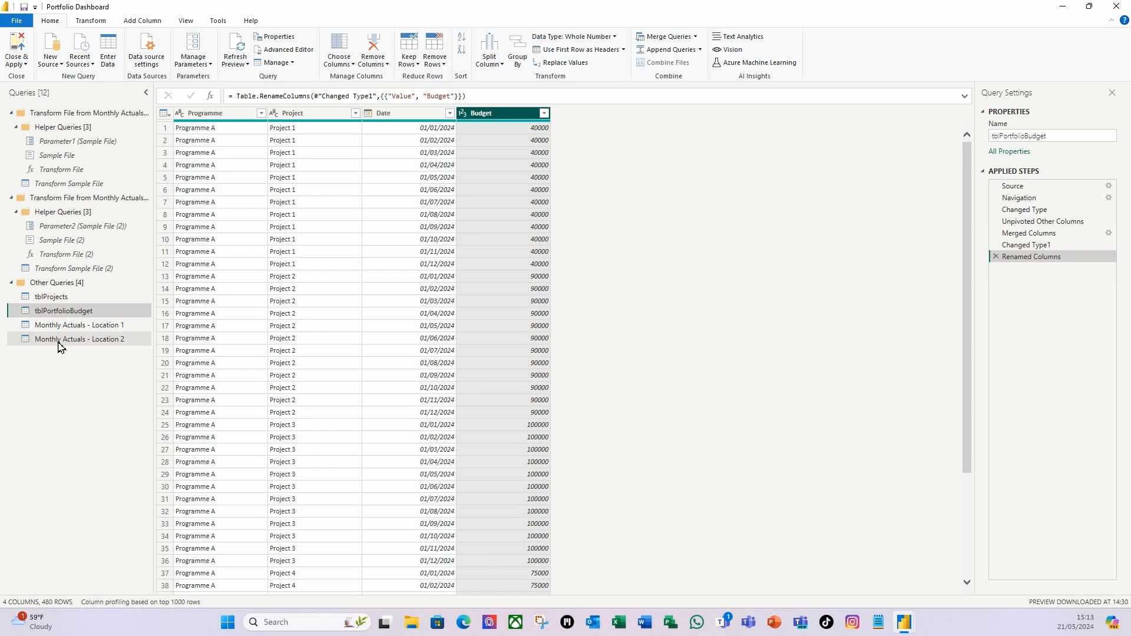
click(89, 326)
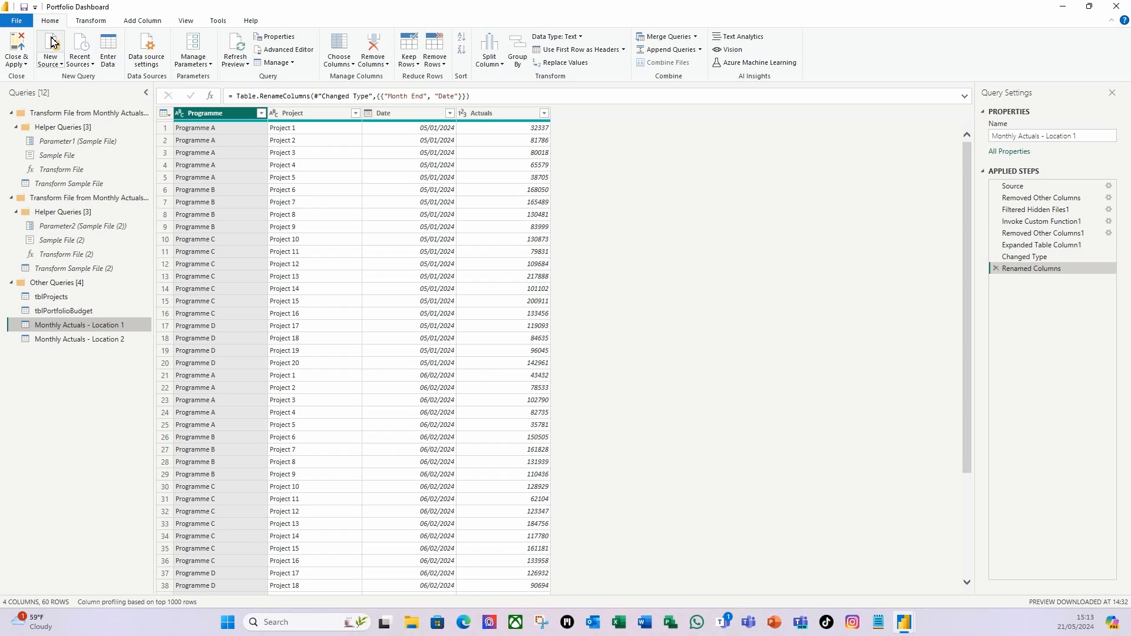
Append Location 1, Location 2 and tblPortfolioBudget into a new 600-row query.
click(701, 51)
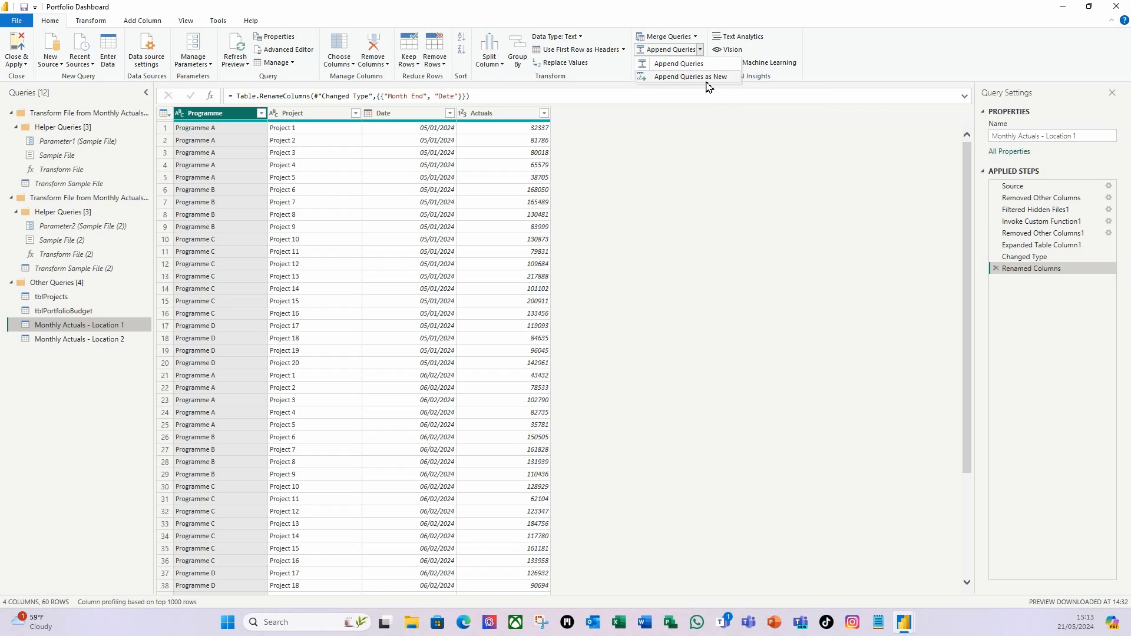
click(706, 78)
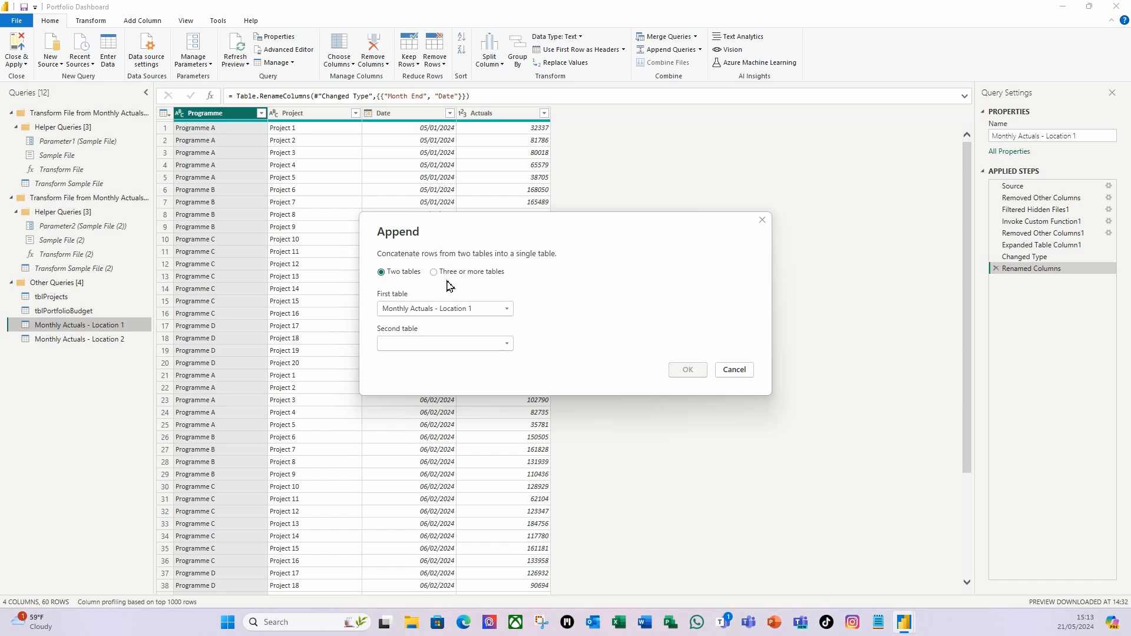
click(438, 275)
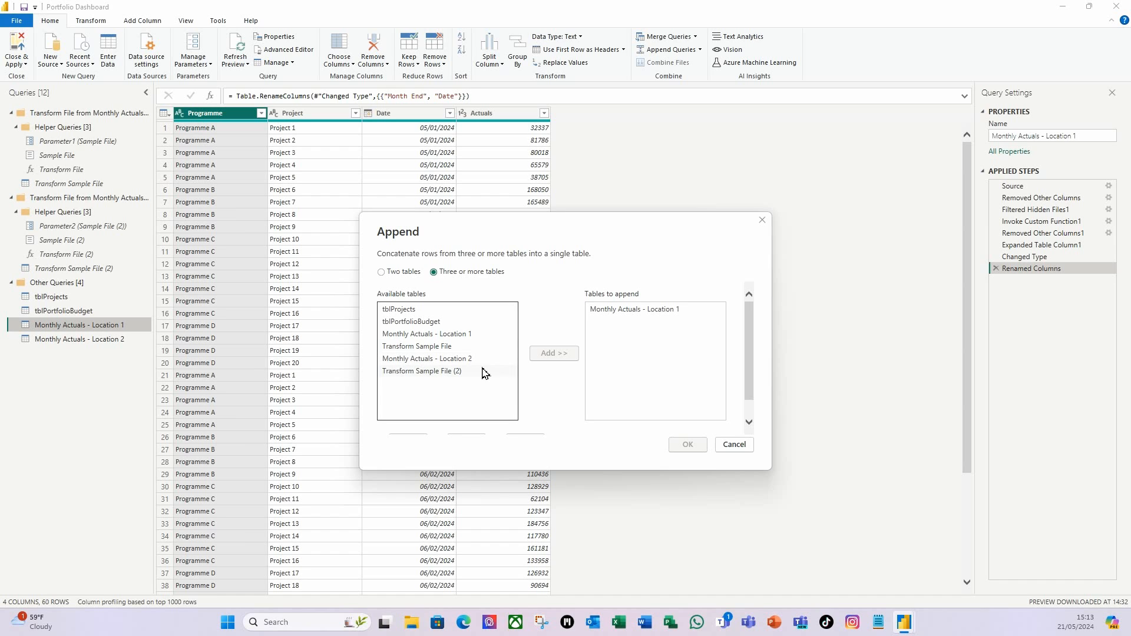
click(434, 360)
click(552, 353)
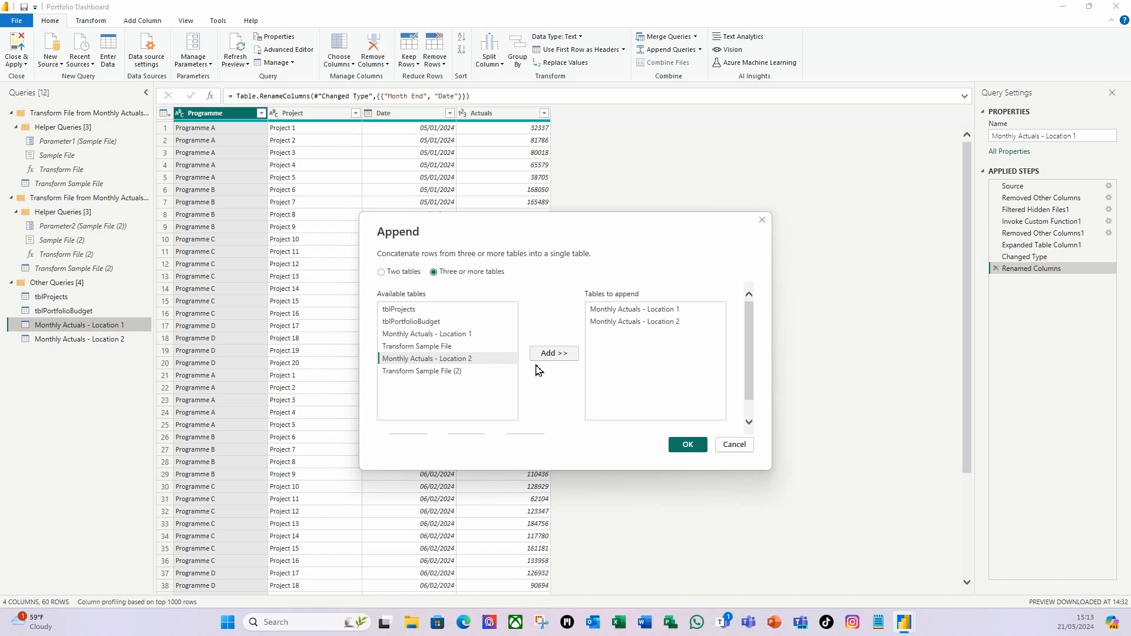
click(410, 325)
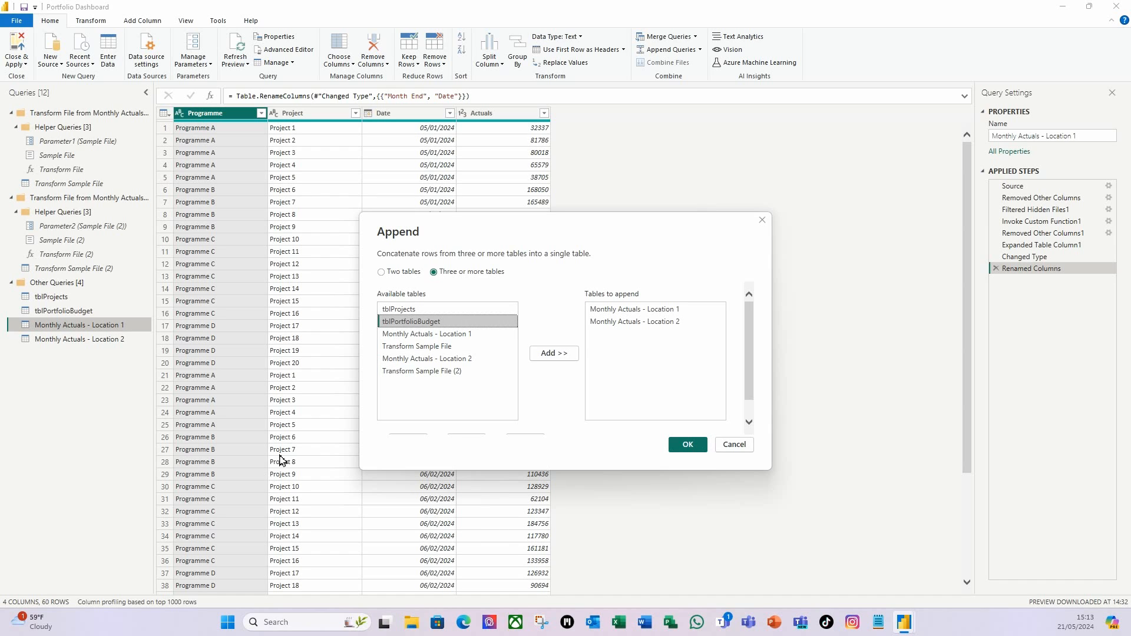
click(554, 353)
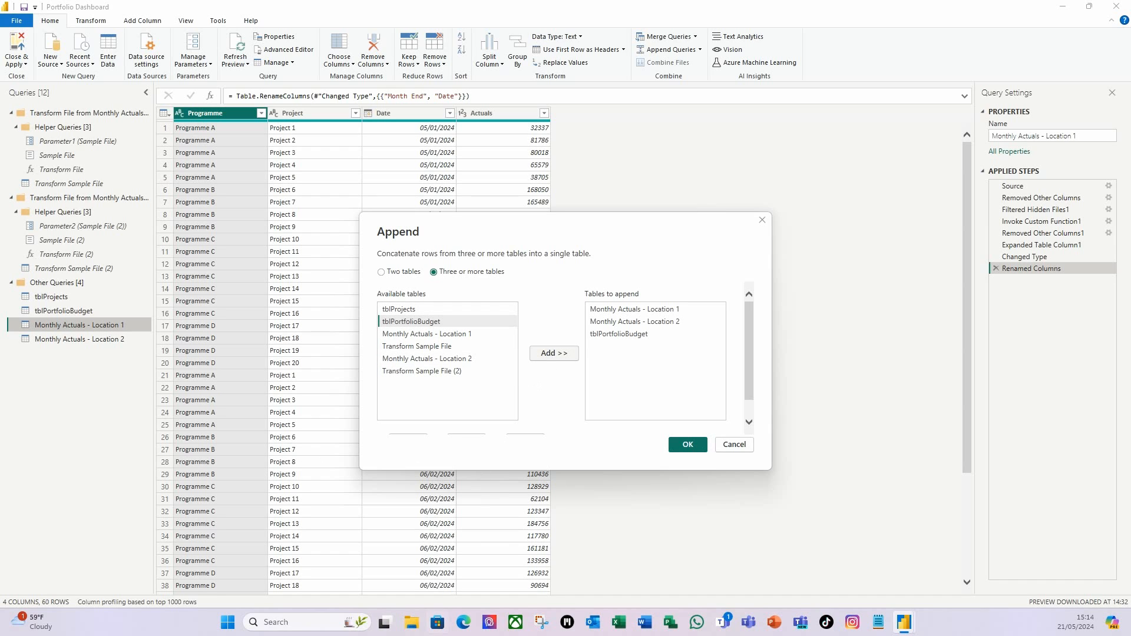
click(687, 445)
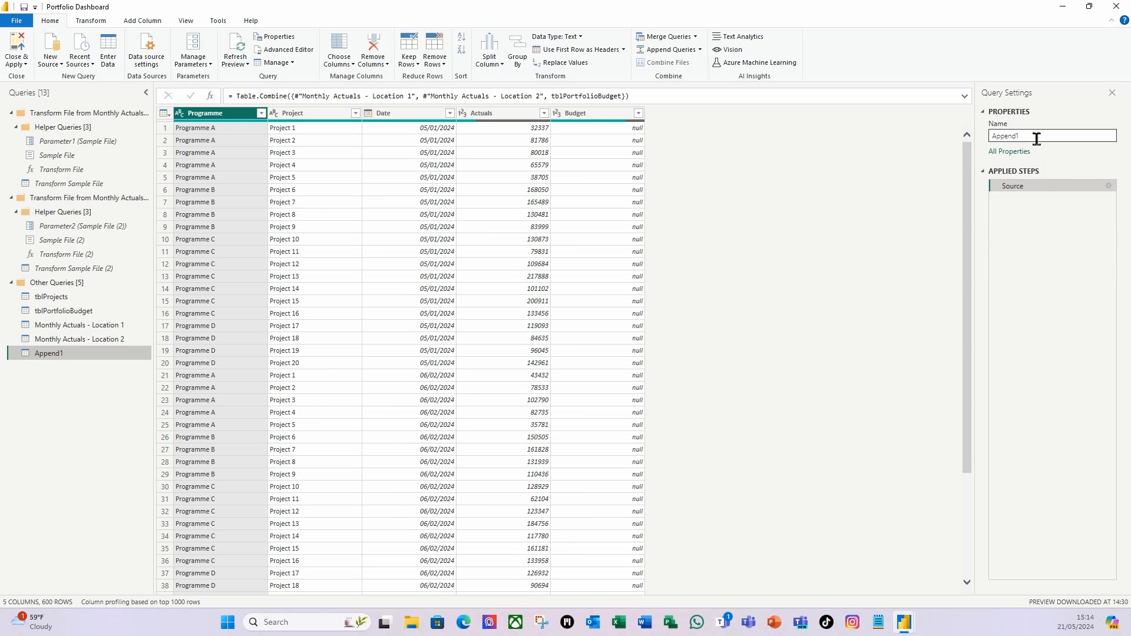
Rename the Append1 query to Data.
drag(1038, 137, 979, 135)
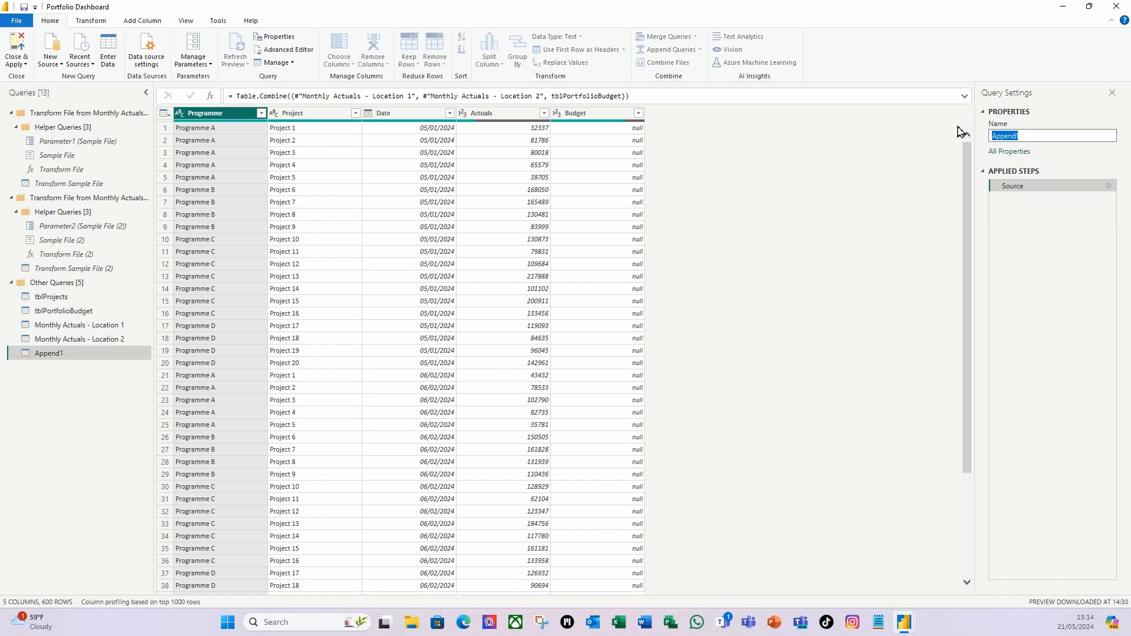
text(Data)
key(Return)
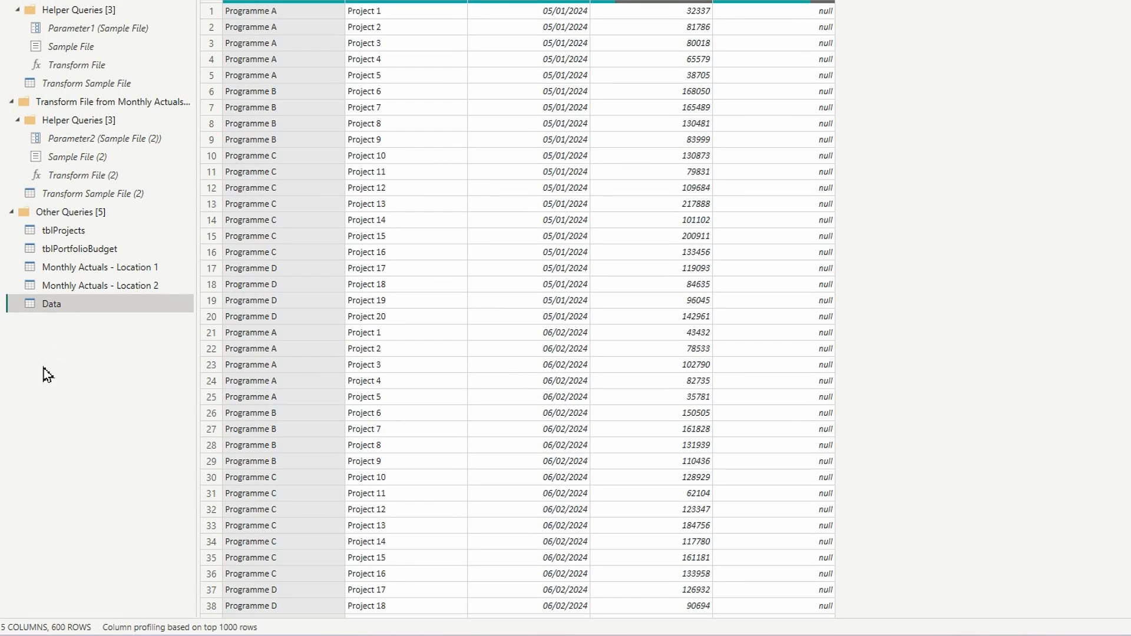
Create a reference of Data named YTD Data and select its Date column.
right_click(63, 305)
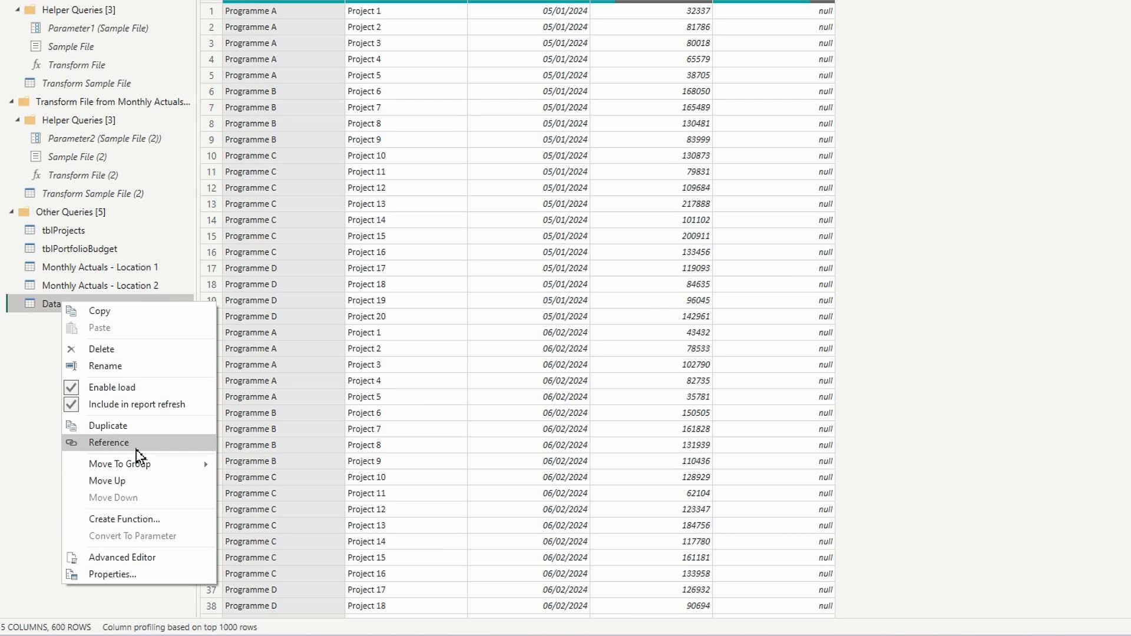
click(136, 450)
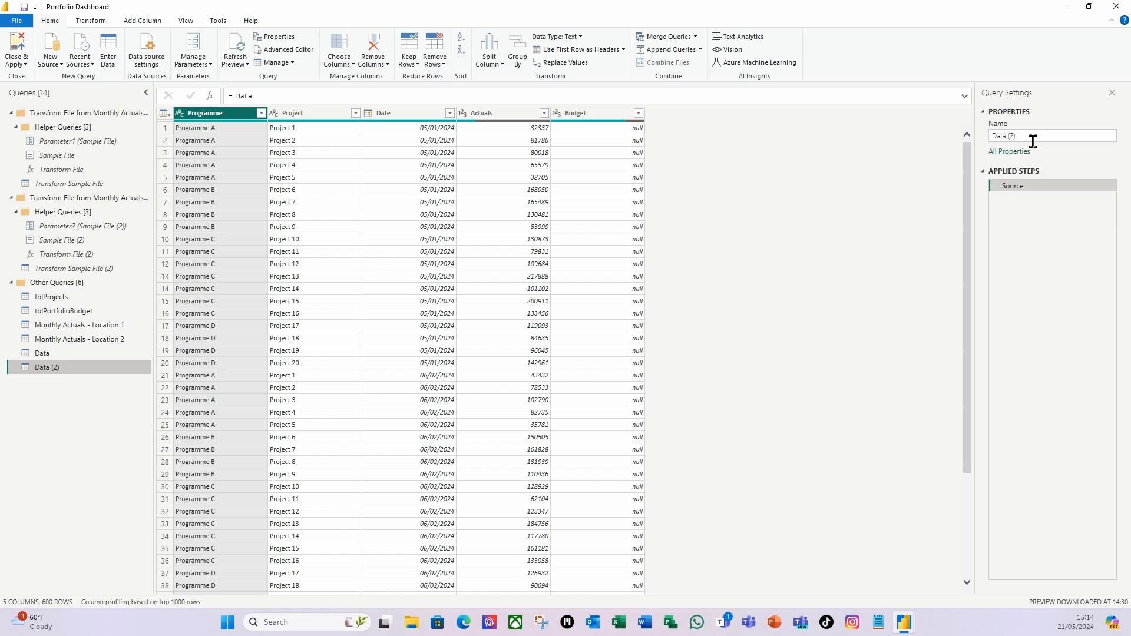
drag(1032, 142, 955, 139)
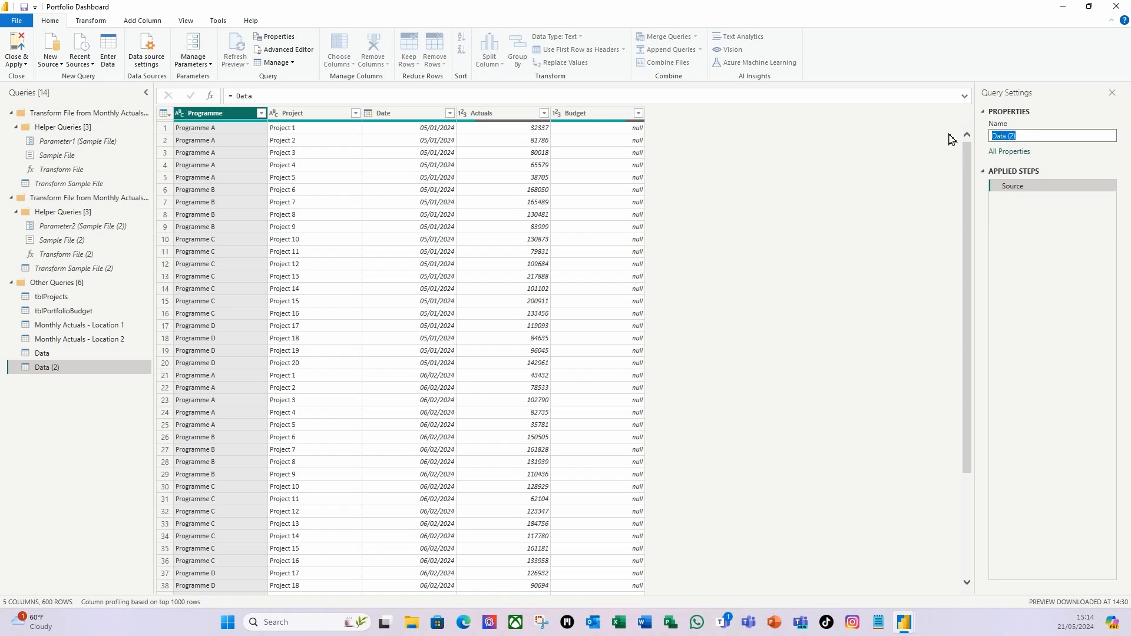
text(Y)
key(Return)
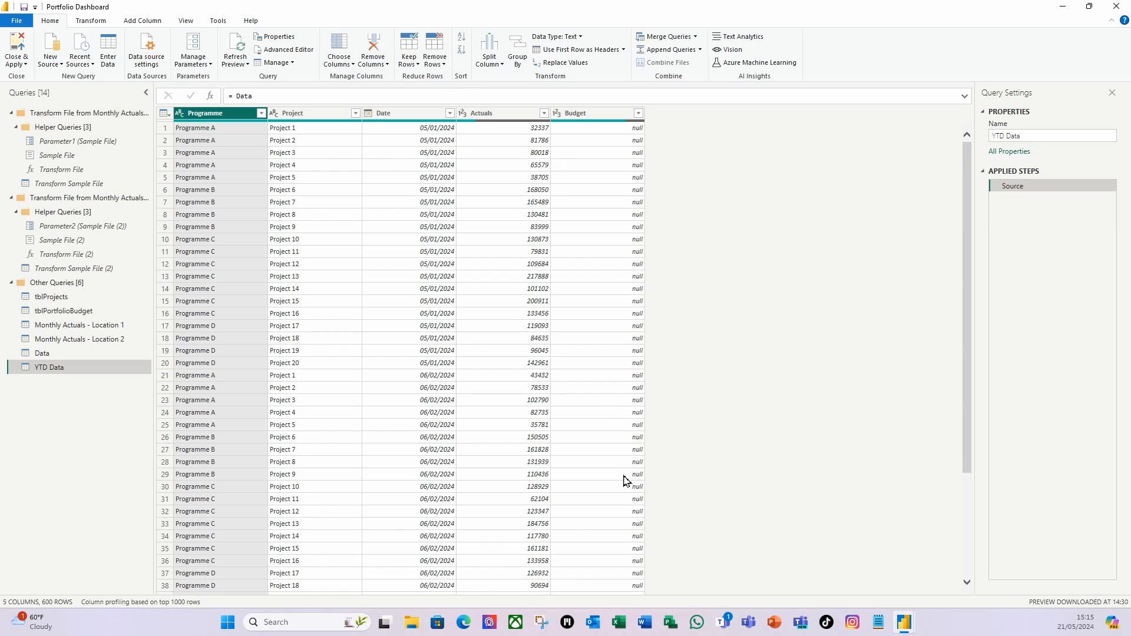
scroll(599, 416, down, 2)
scroll(519, 485, up, 2)
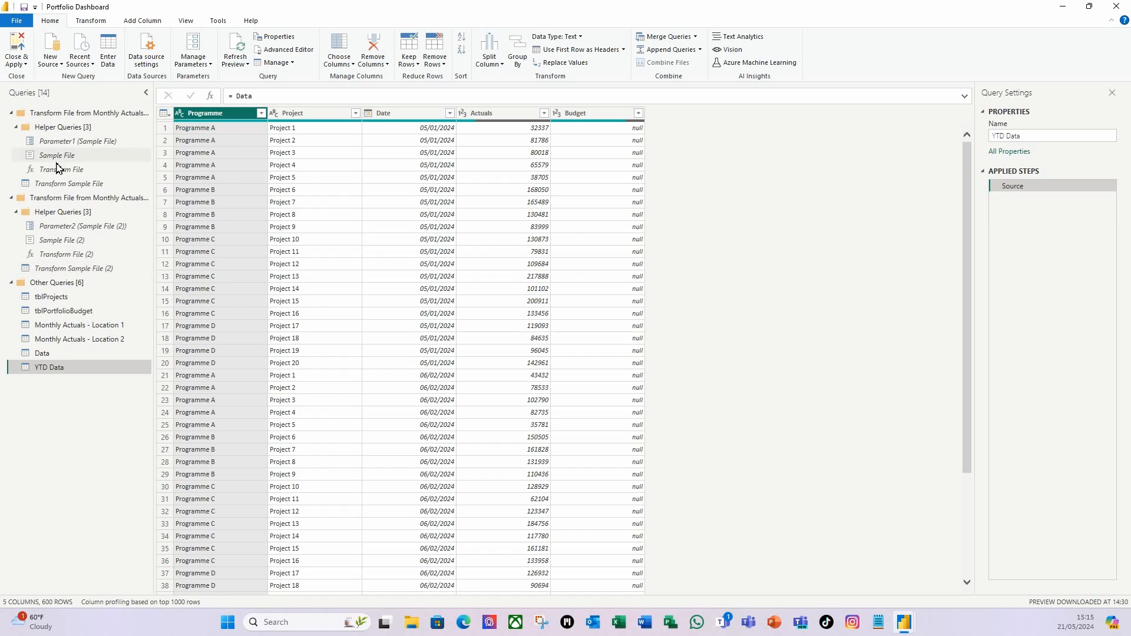
click(394, 113)
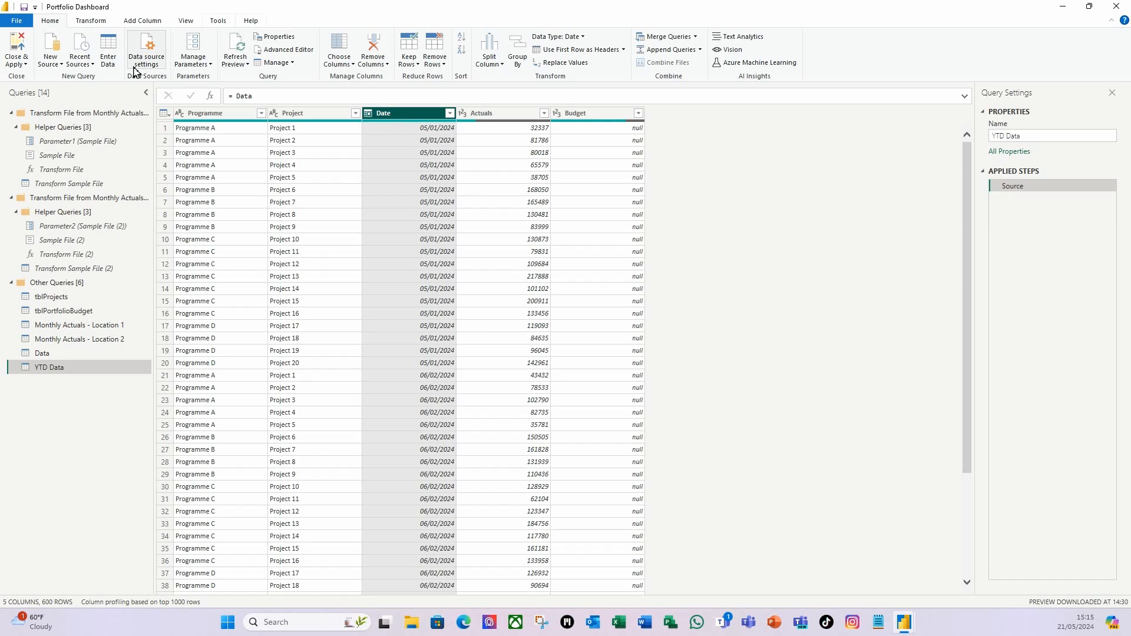
Add Year and Month columns derived from the Date column.
click(143, 21)
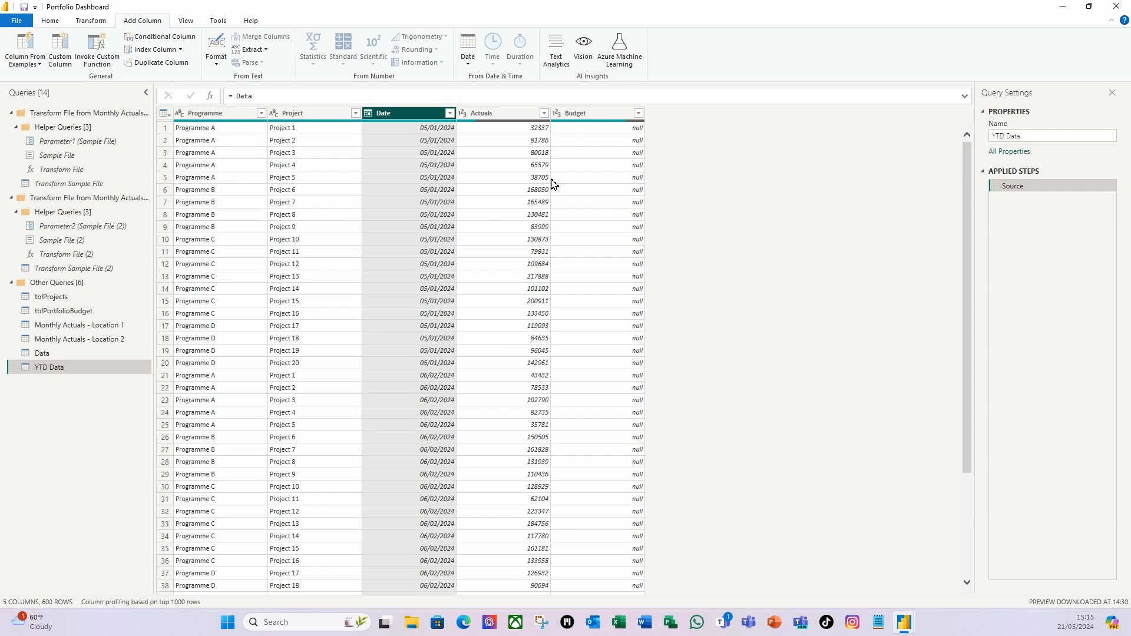
click(466, 62)
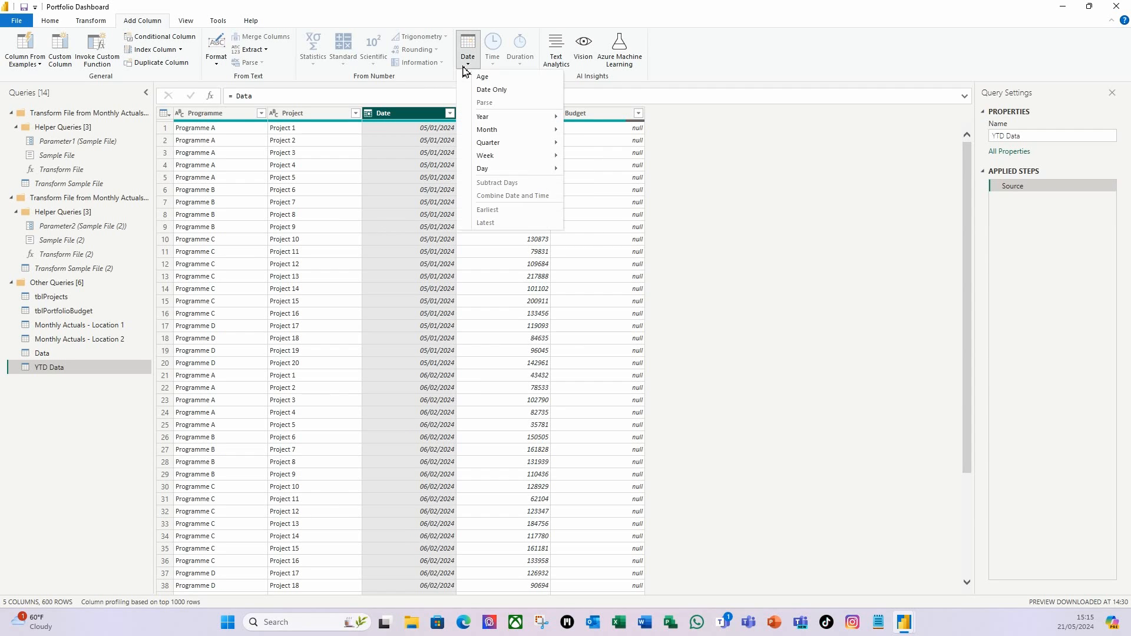
mouse_move(530, 118)
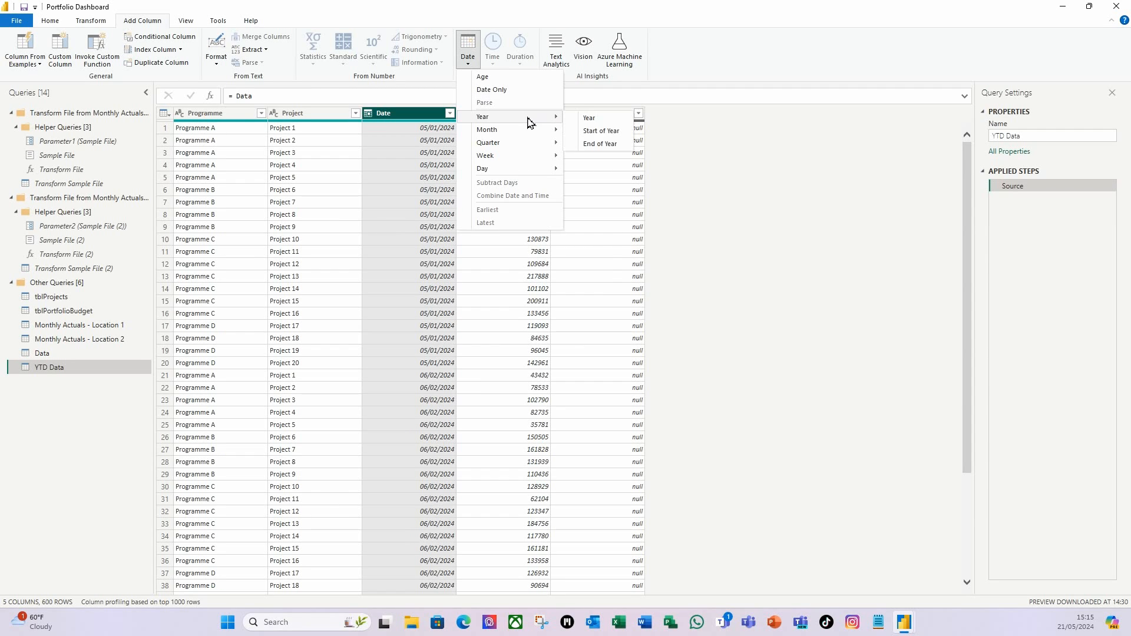
click(604, 121)
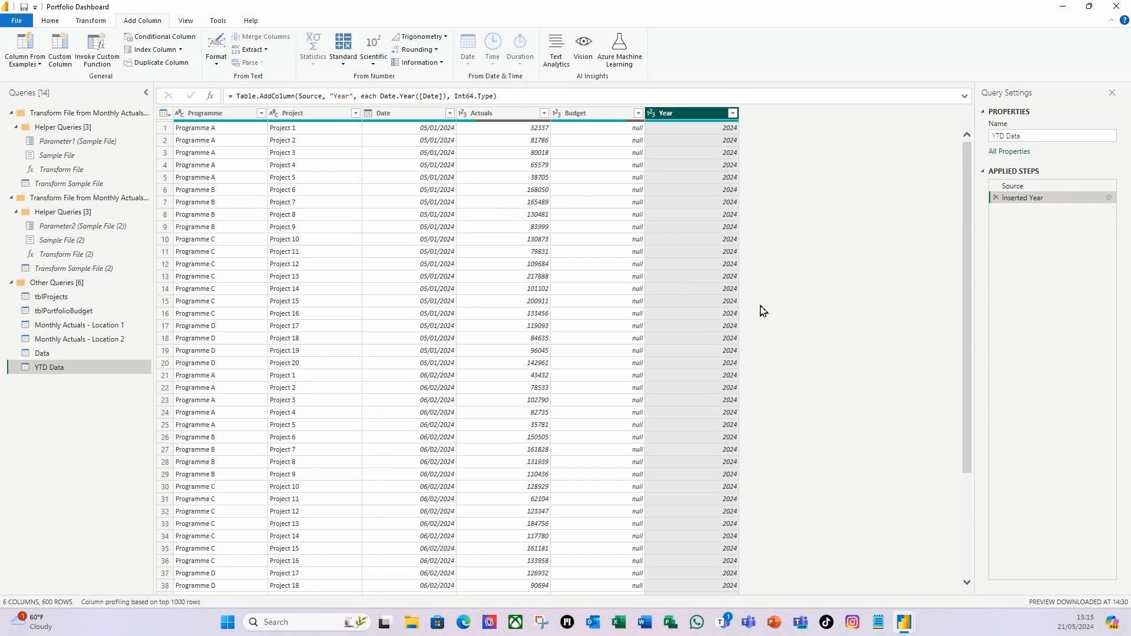
click(402, 116)
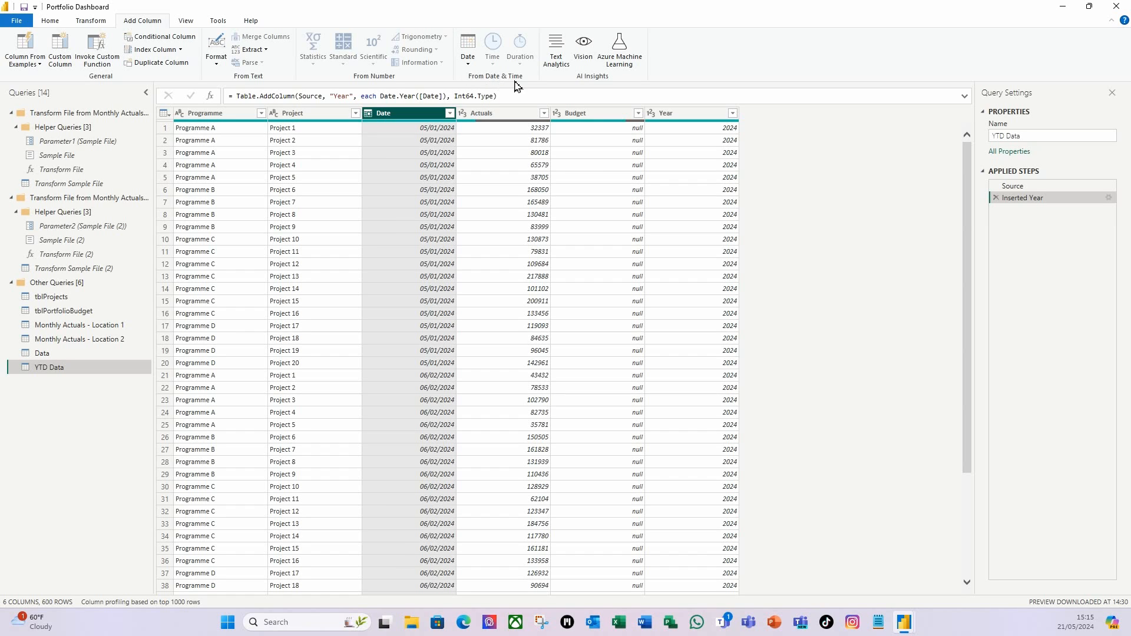
click(469, 57)
mouse_move(490, 130)
click(600, 136)
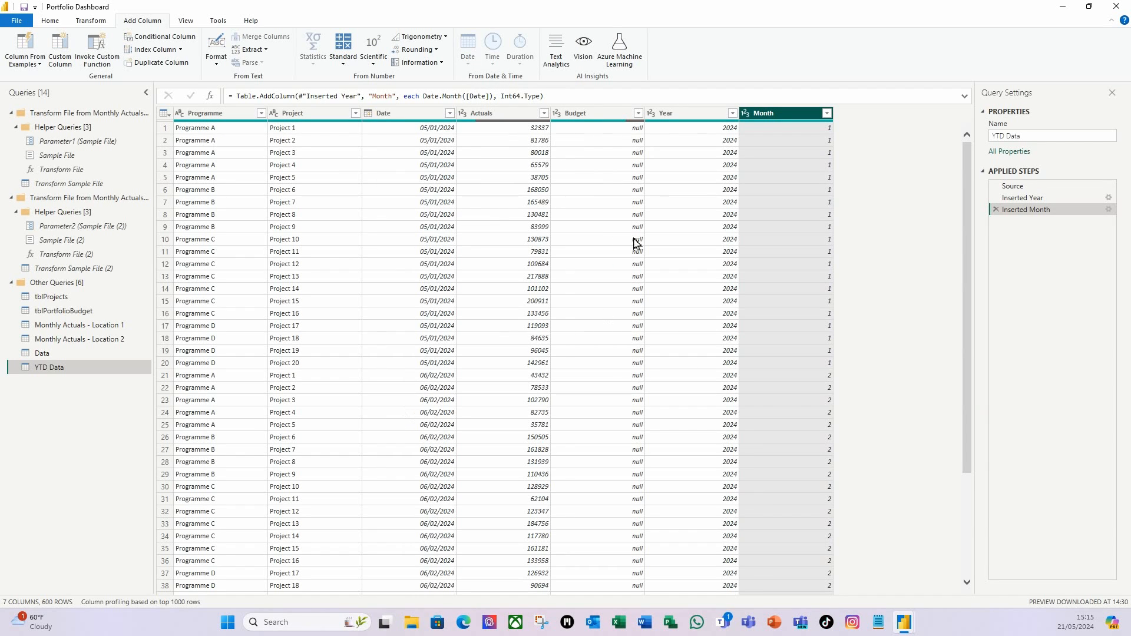
Move Year and Month to the front, remove Date, and select Year through Project.
drag(674, 113, 178, 122)
drag(791, 116, 334, 151)
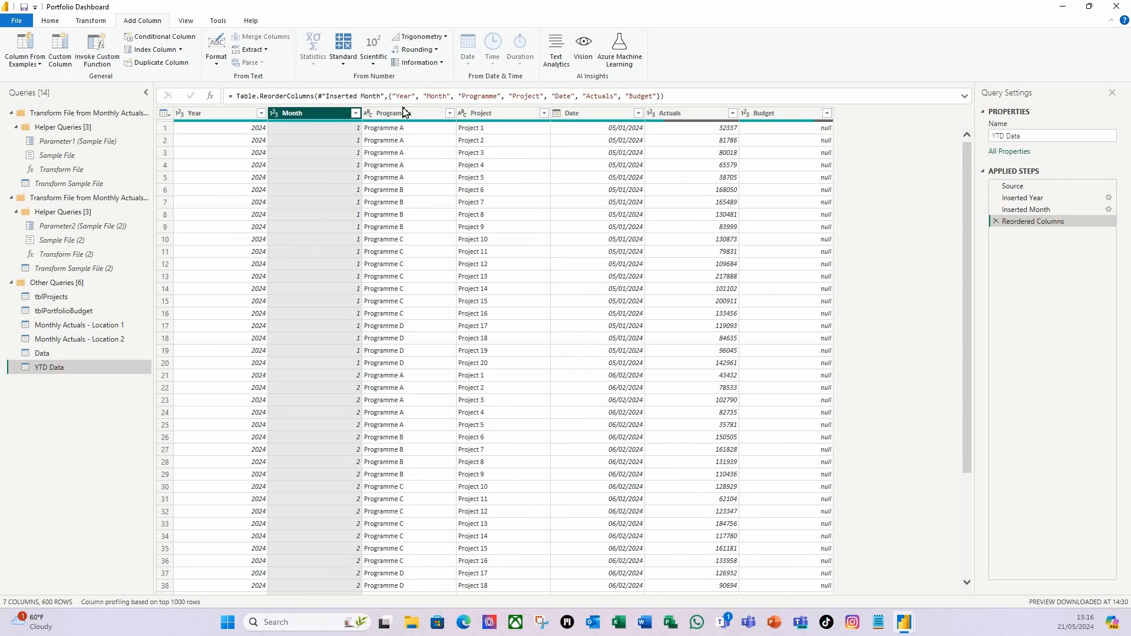
click(211, 115)
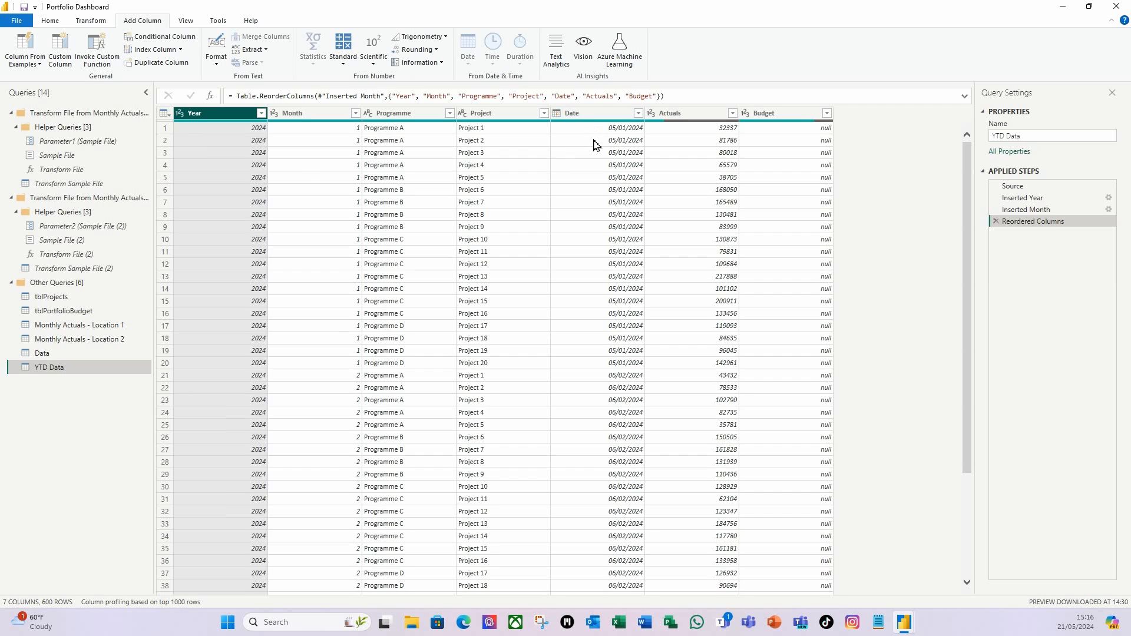
right_click(601, 117)
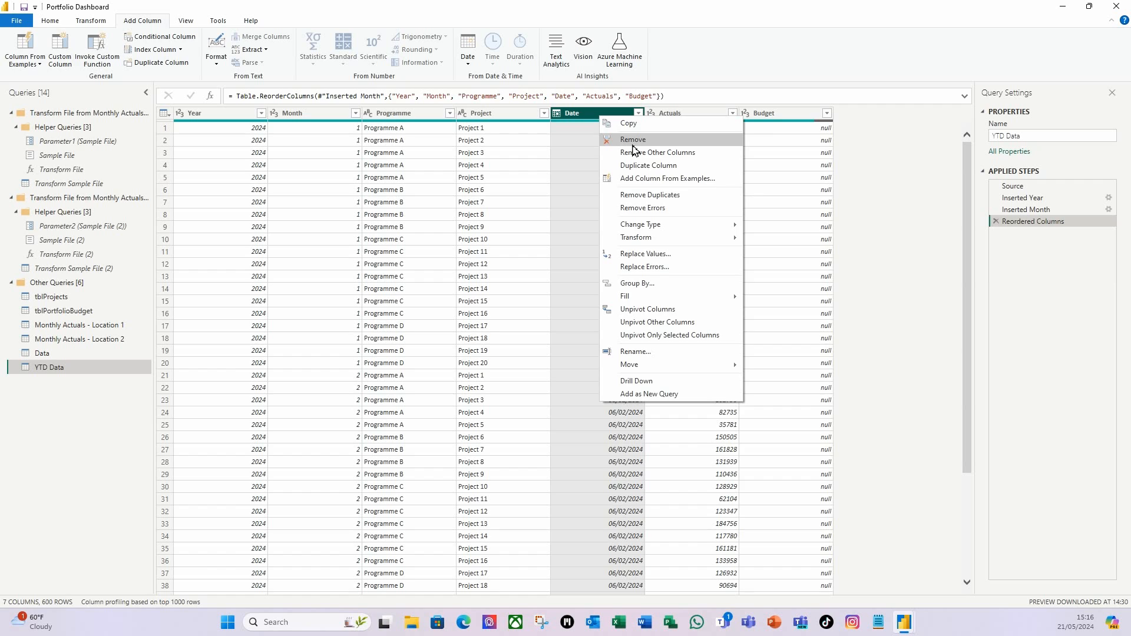
click(633, 145)
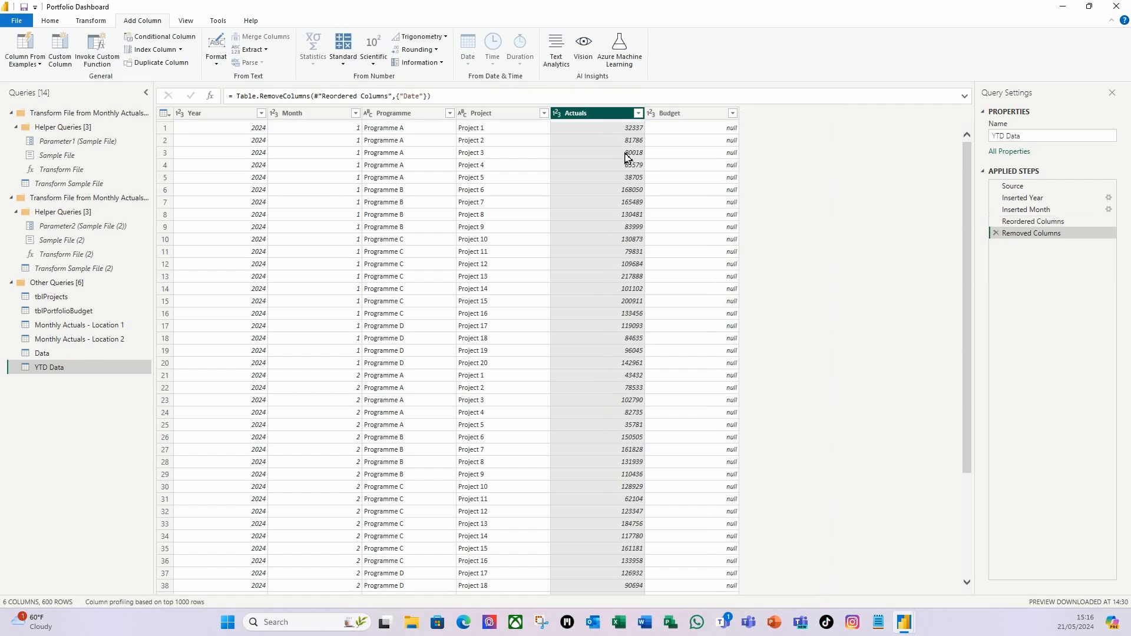
click(210, 115)
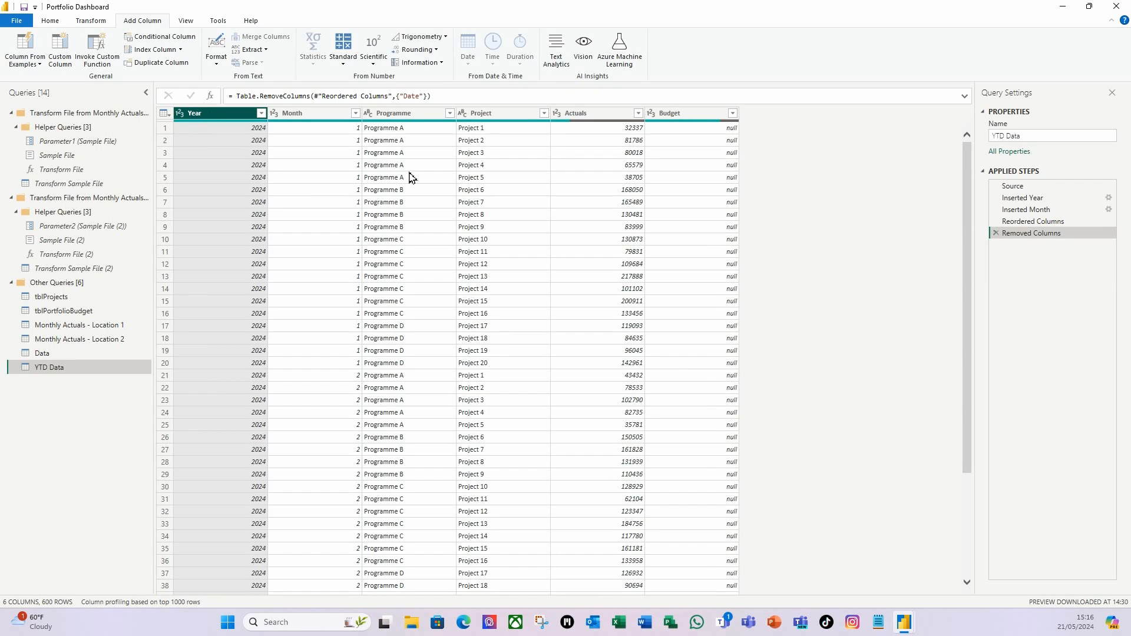
shift+click(493, 118)
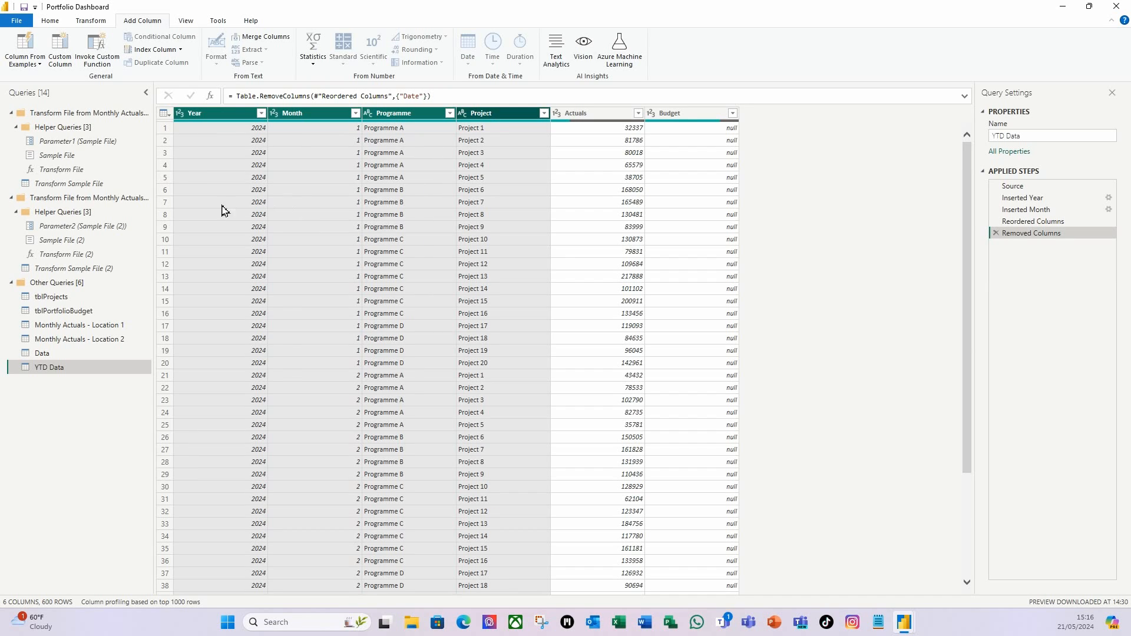
Group the selected columns, with the first aggregation summing Actuals.
right_click(514, 118)
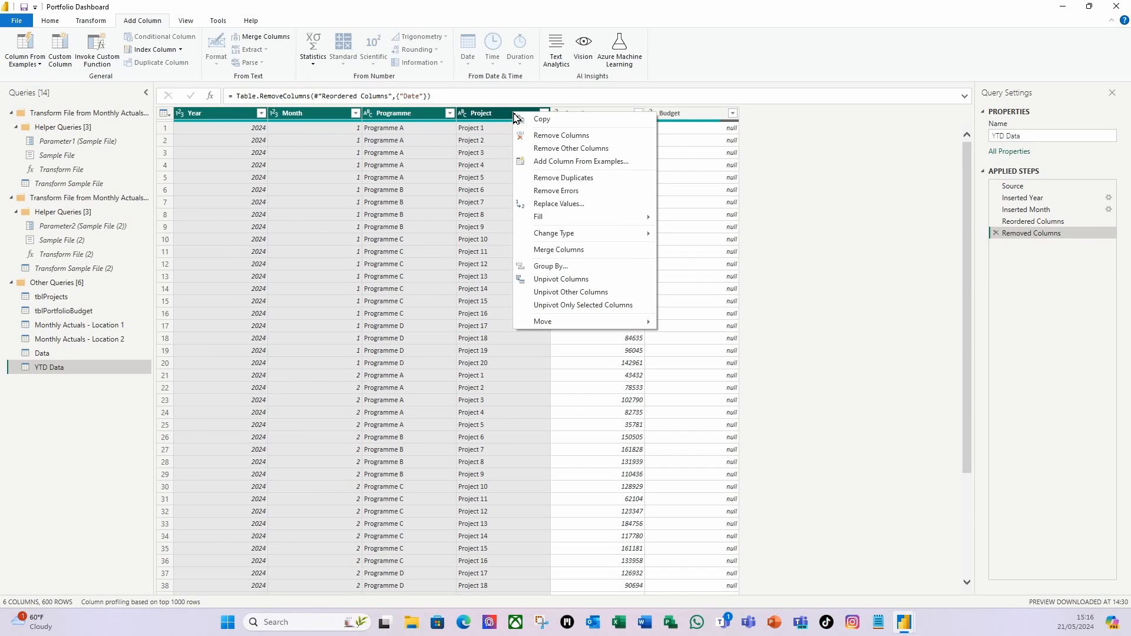
click(580, 268)
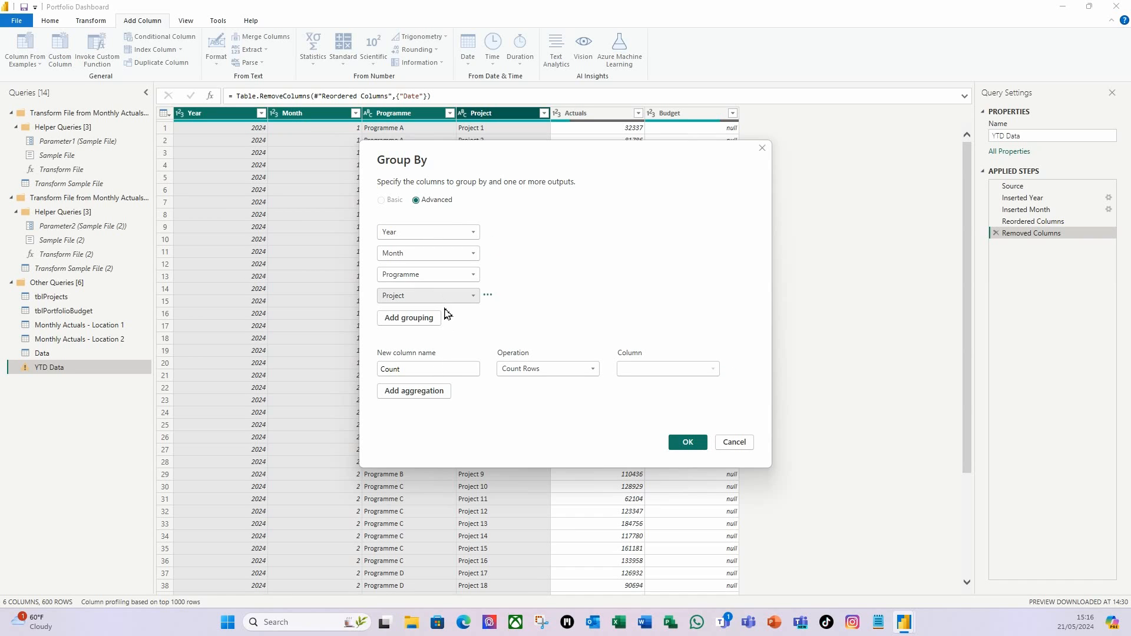
double_click(392, 369)
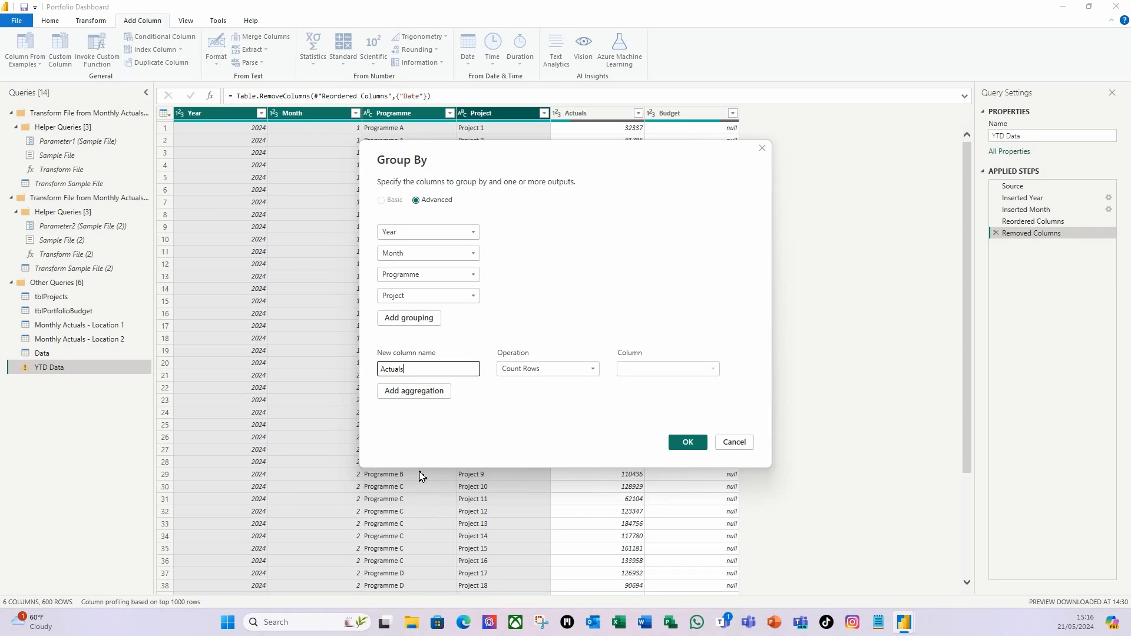
click(593, 371)
click(541, 384)
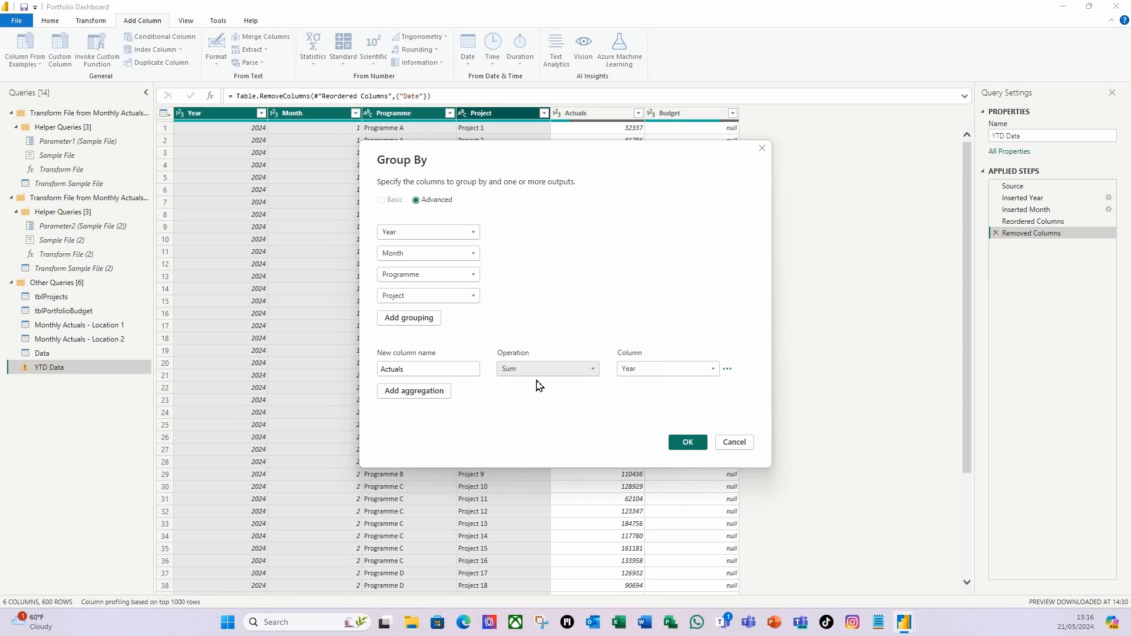
click(713, 370)
click(634, 430)
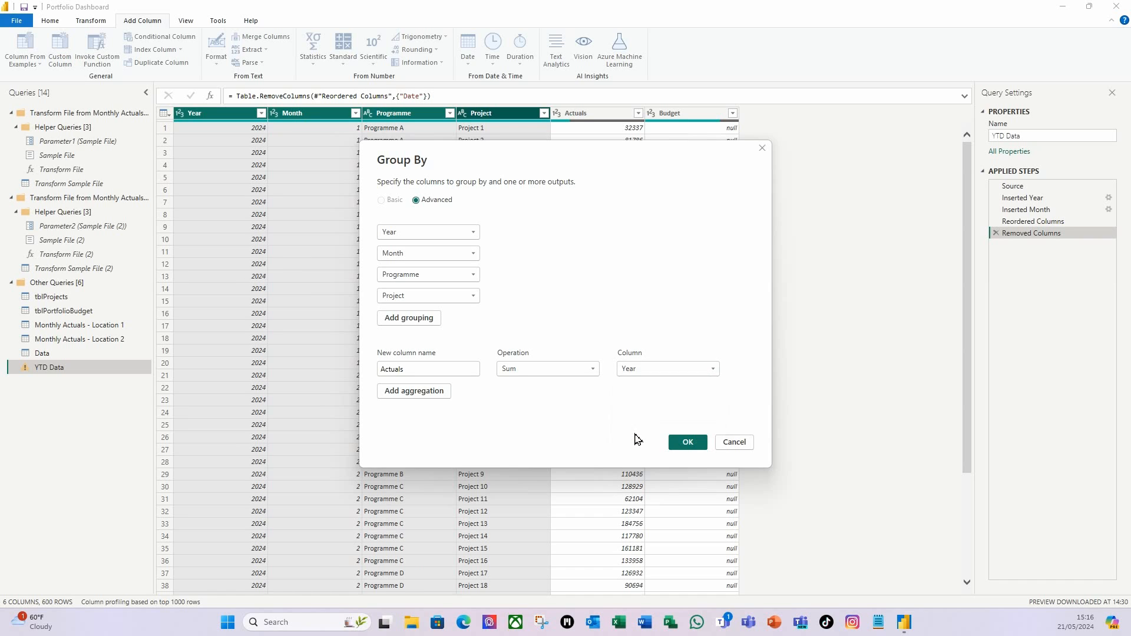
Add a Budget aggregation summing the Budget column and apply the grouping.
click(430, 393)
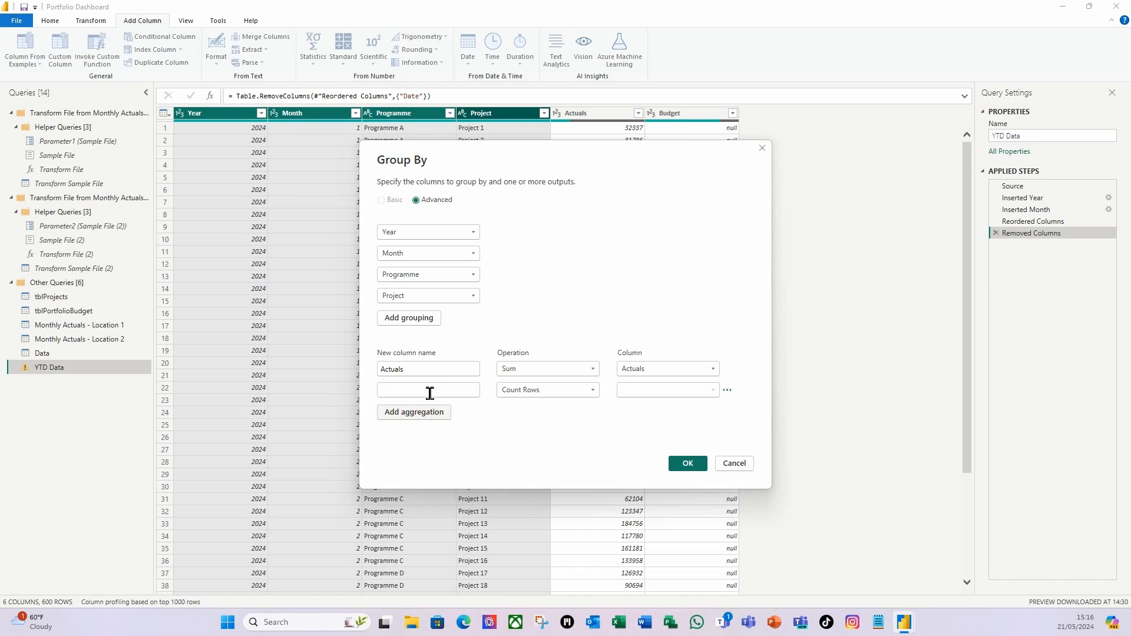
click(430, 393)
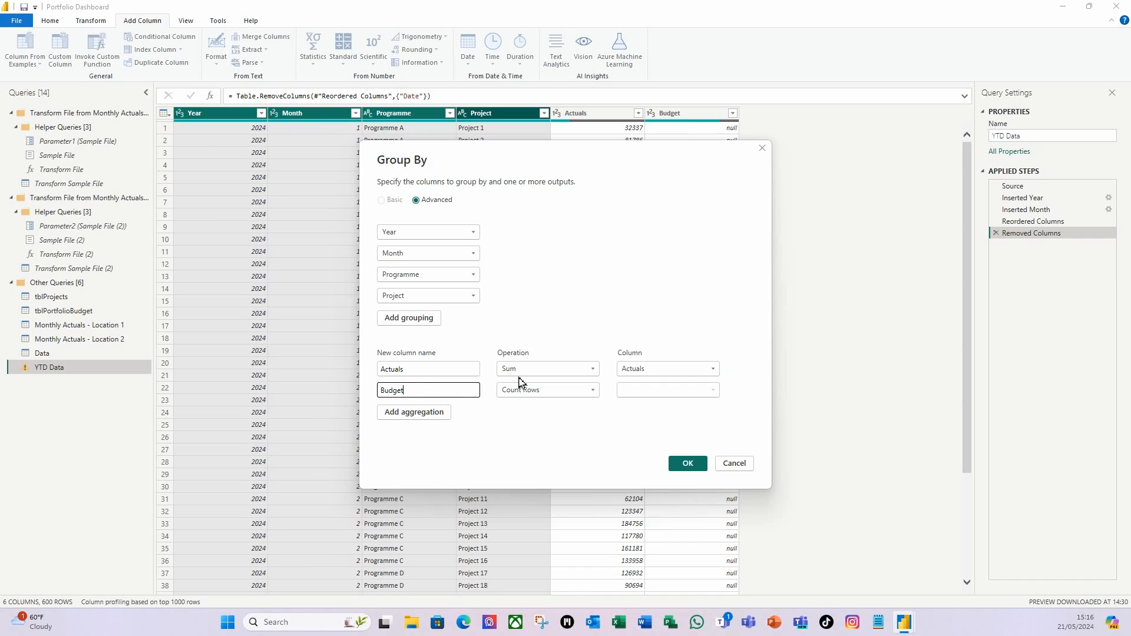
click(594, 392)
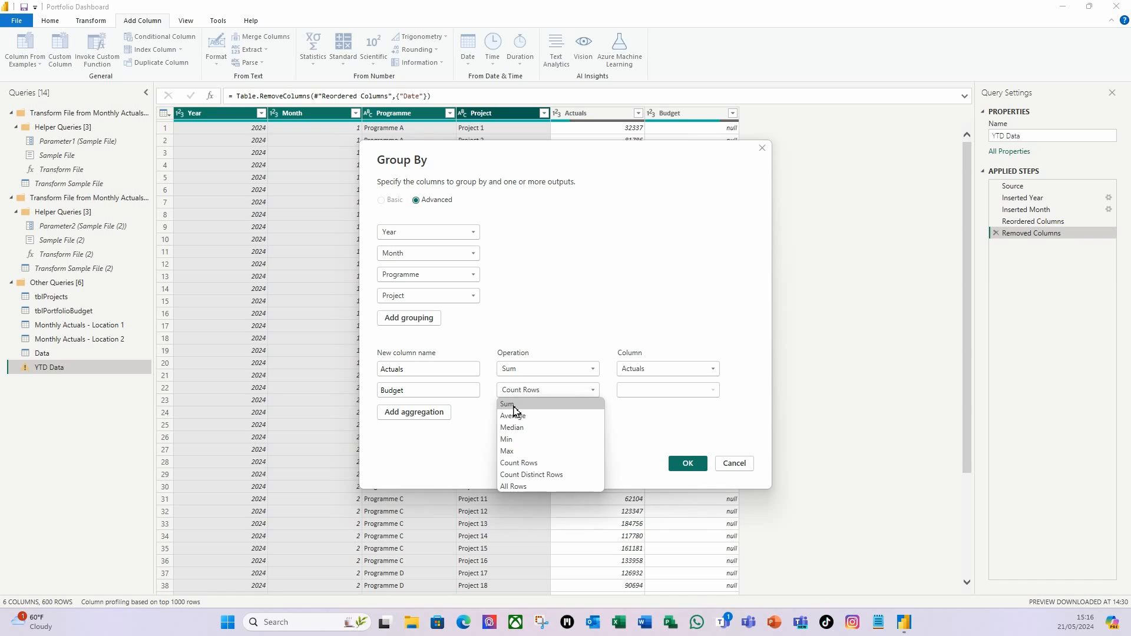
click(524, 404)
click(714, 392)
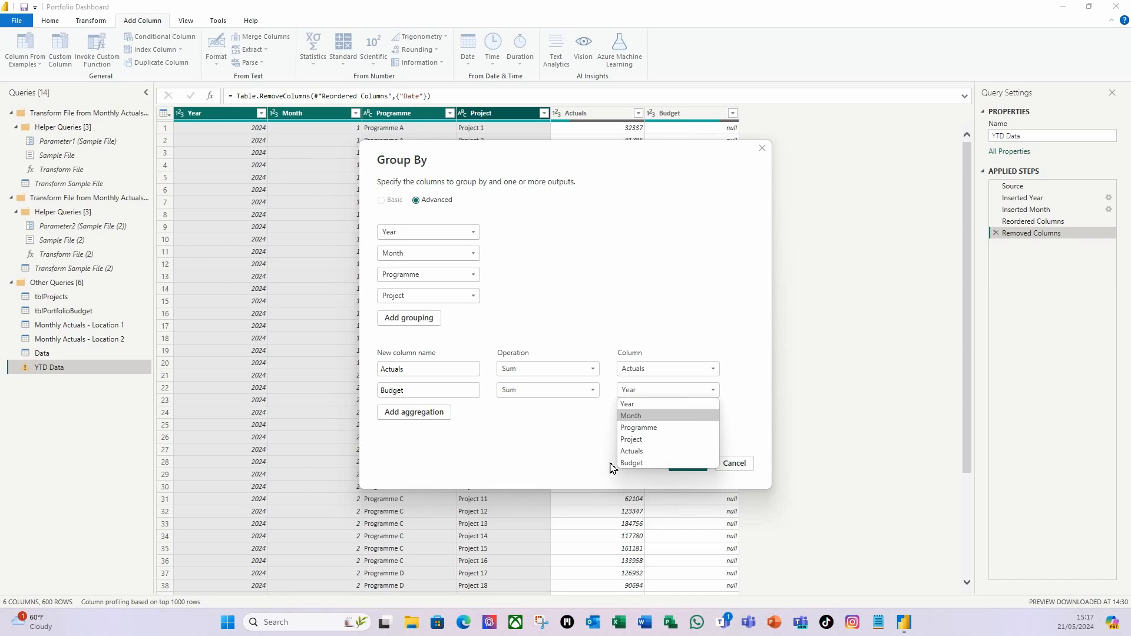
click(632, 463)
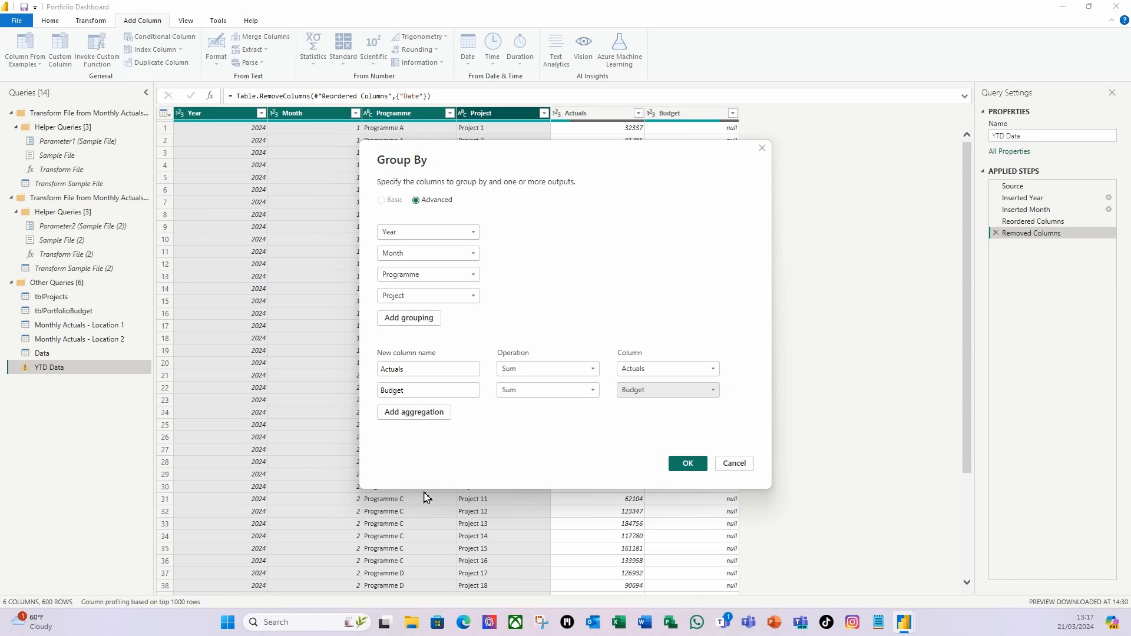
click(688, 464)
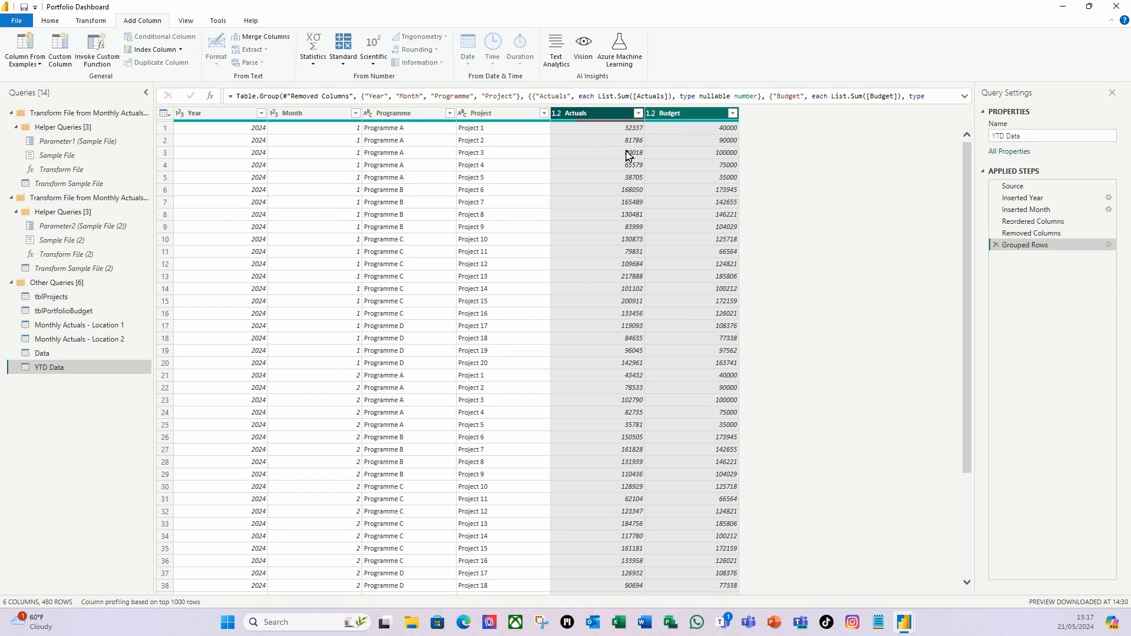
Filter YTD Data's Actuals column to exclude null values, leaving 120 rows.
click(590, 153)
click(607, 117)
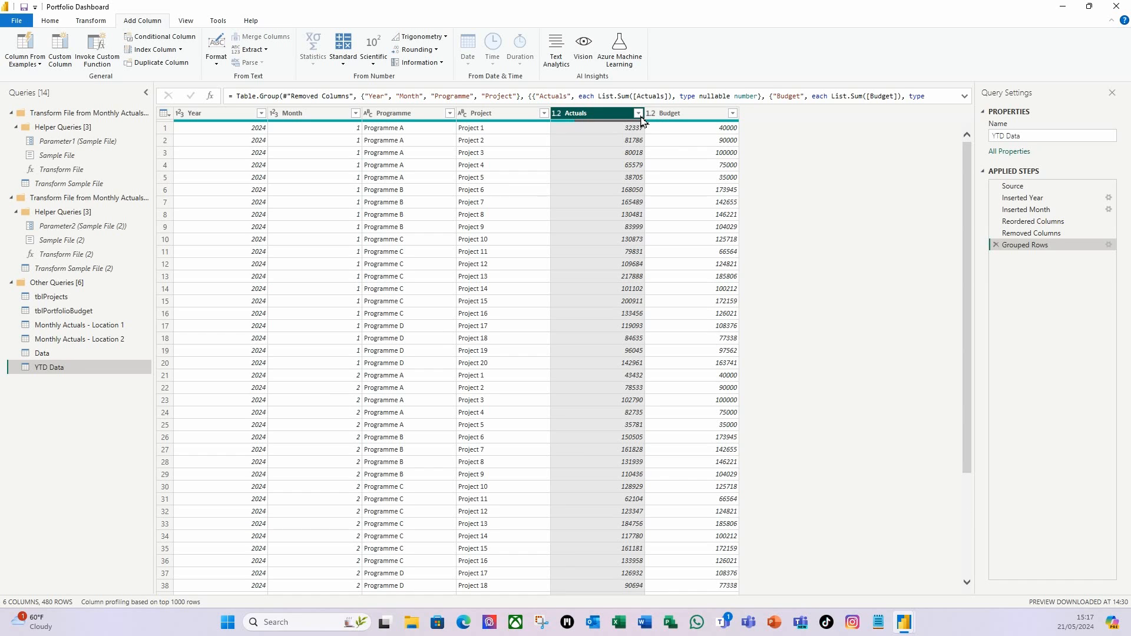
click(640, 115)
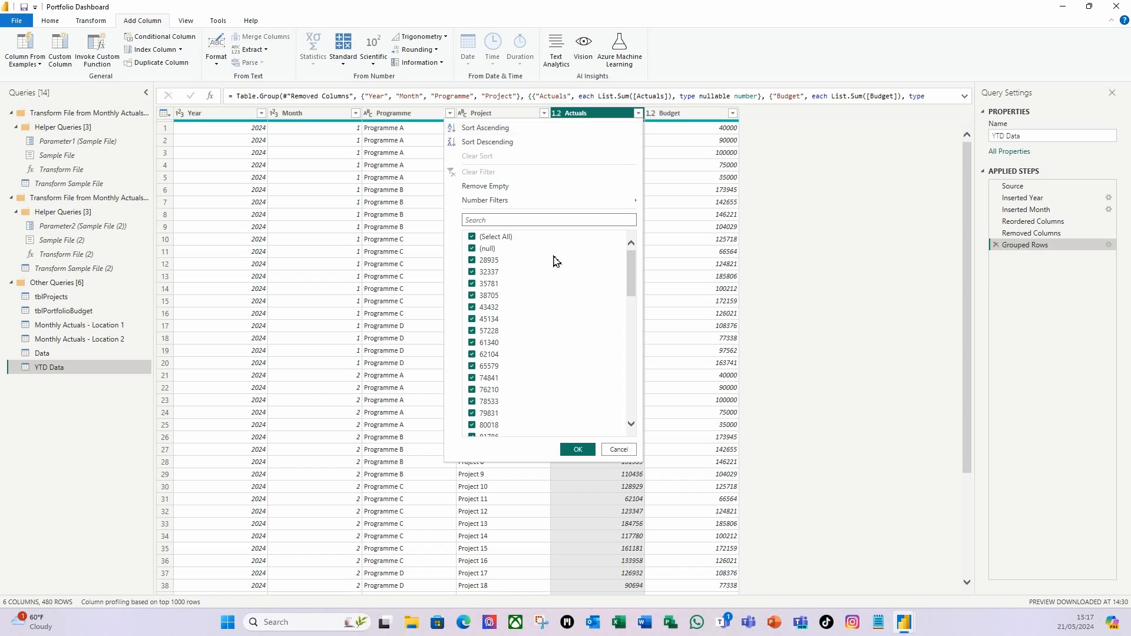
click(474, 251)
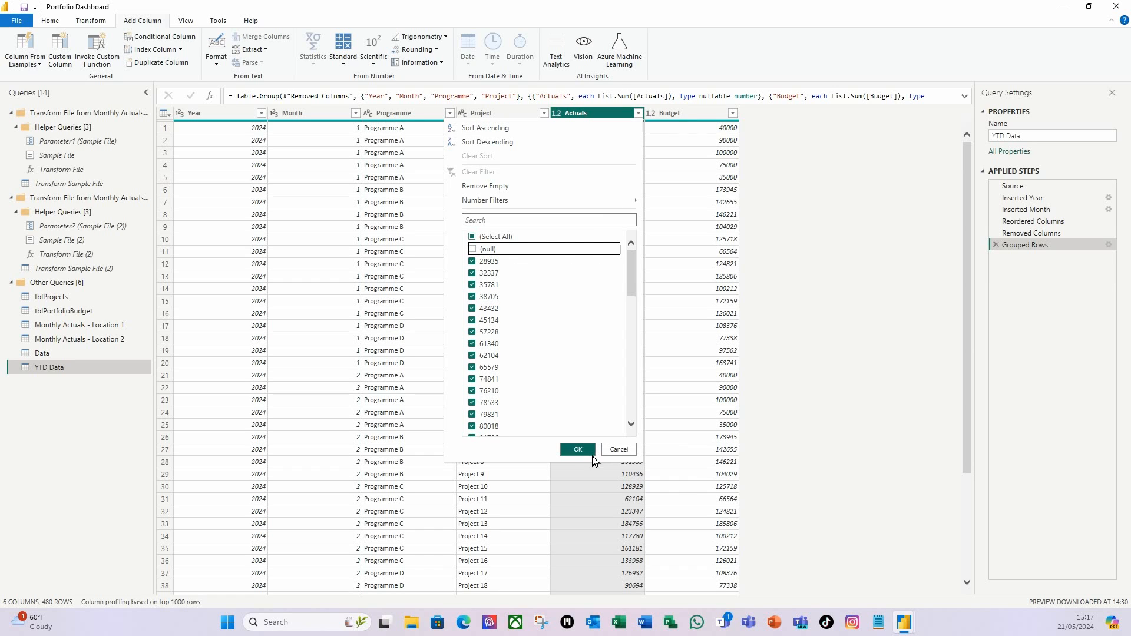
click(578, 450)
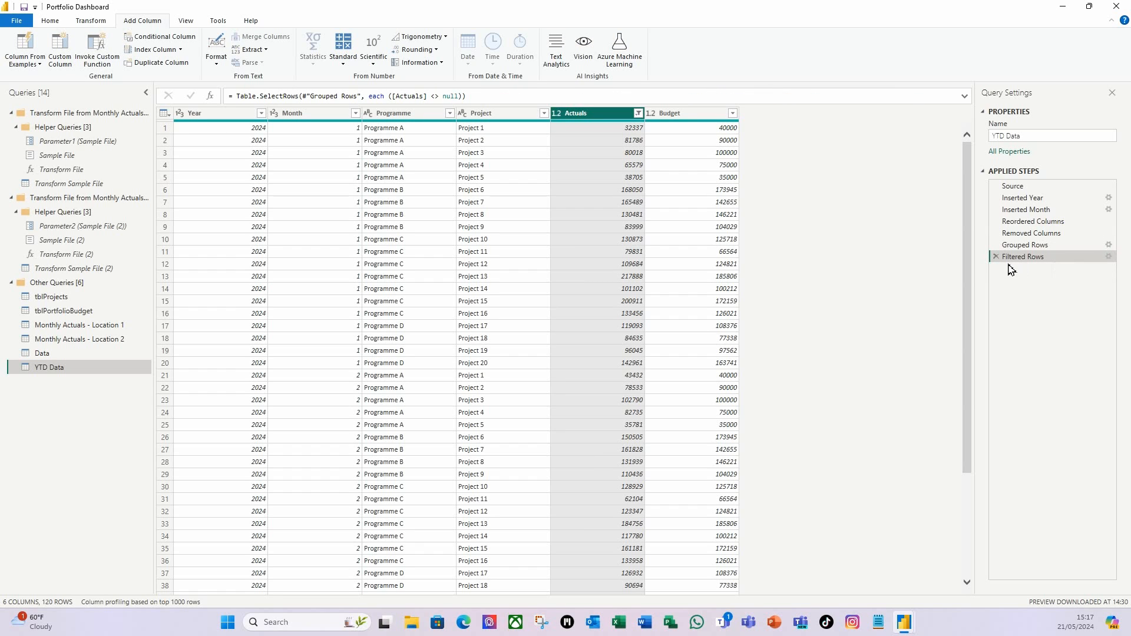
click(1109, 257)
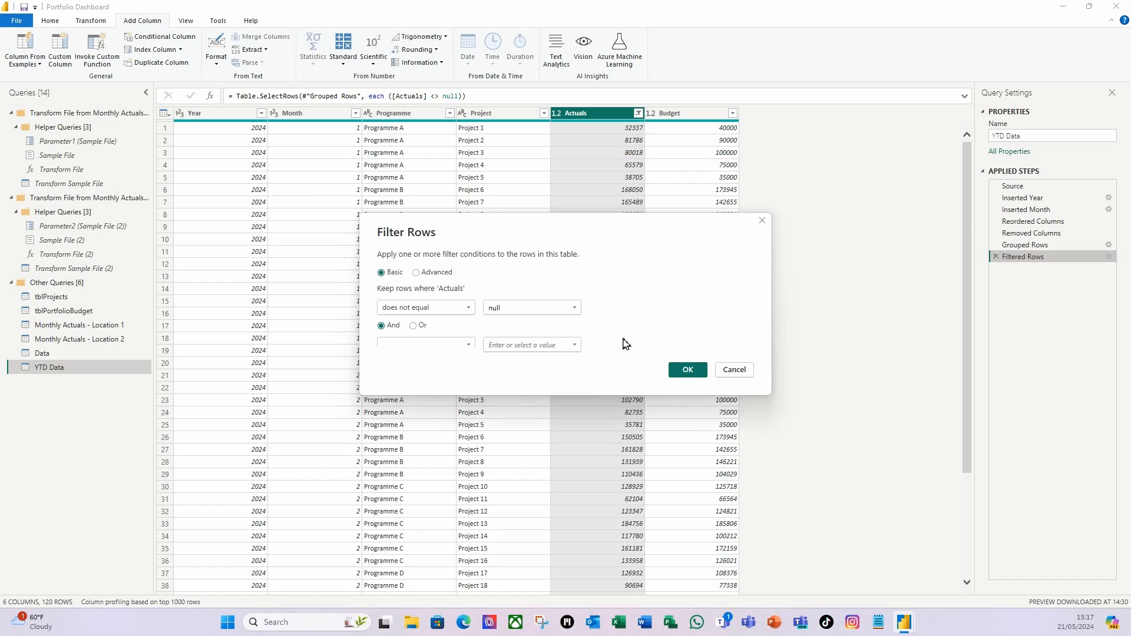
click(687, 370)
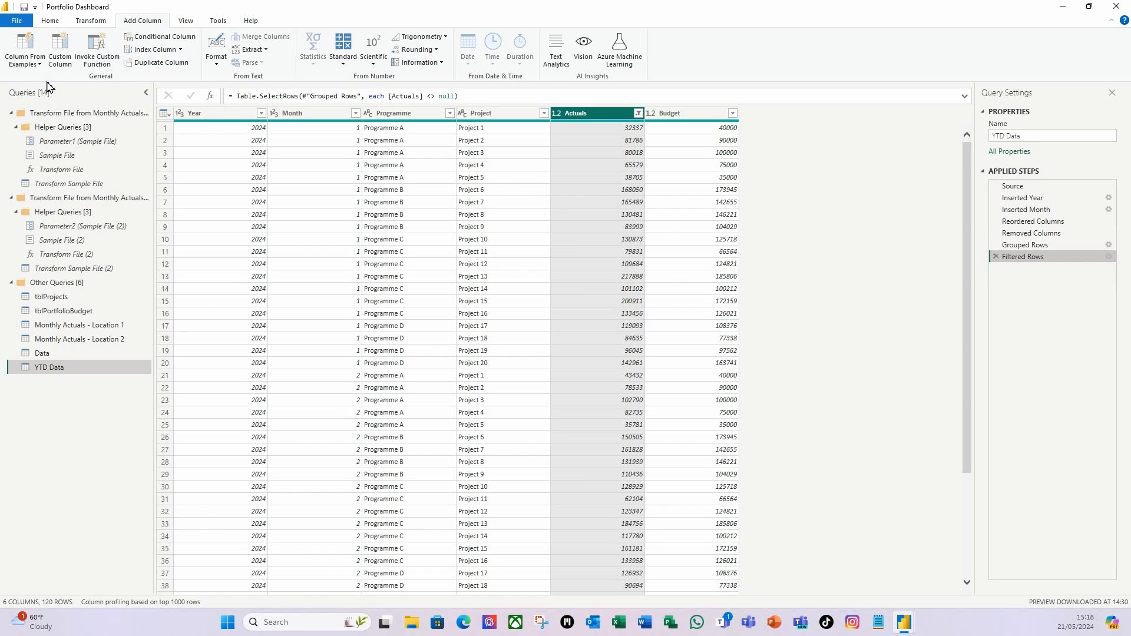
Close & Apply the query changes and switch to the Model view.
click(49, 22)
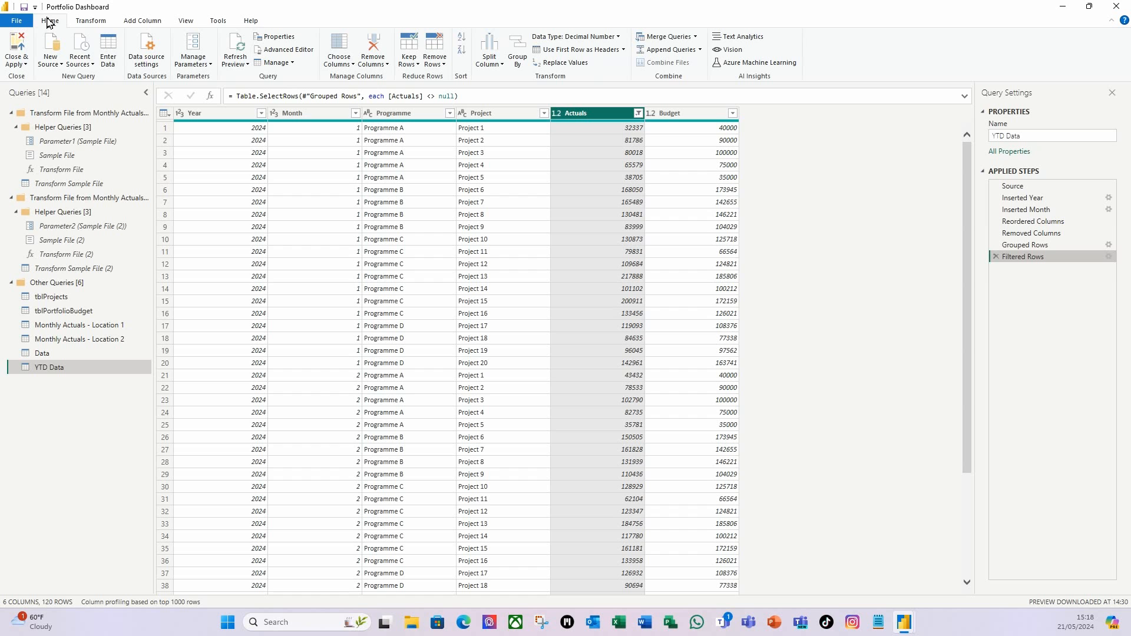
click(15, 47)
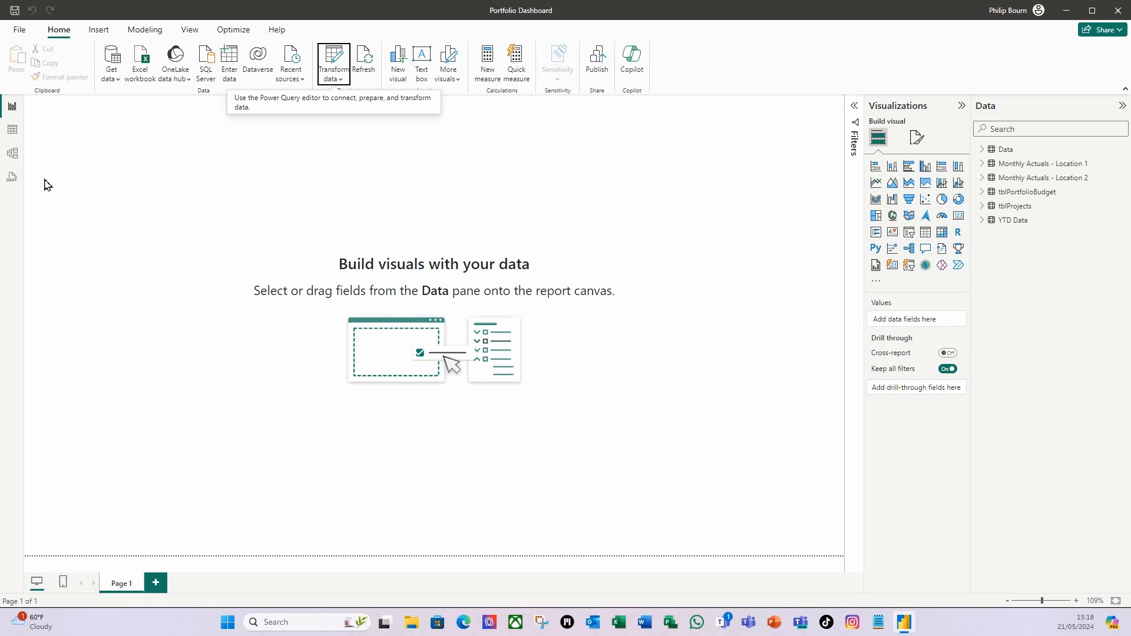
click(13, 154)
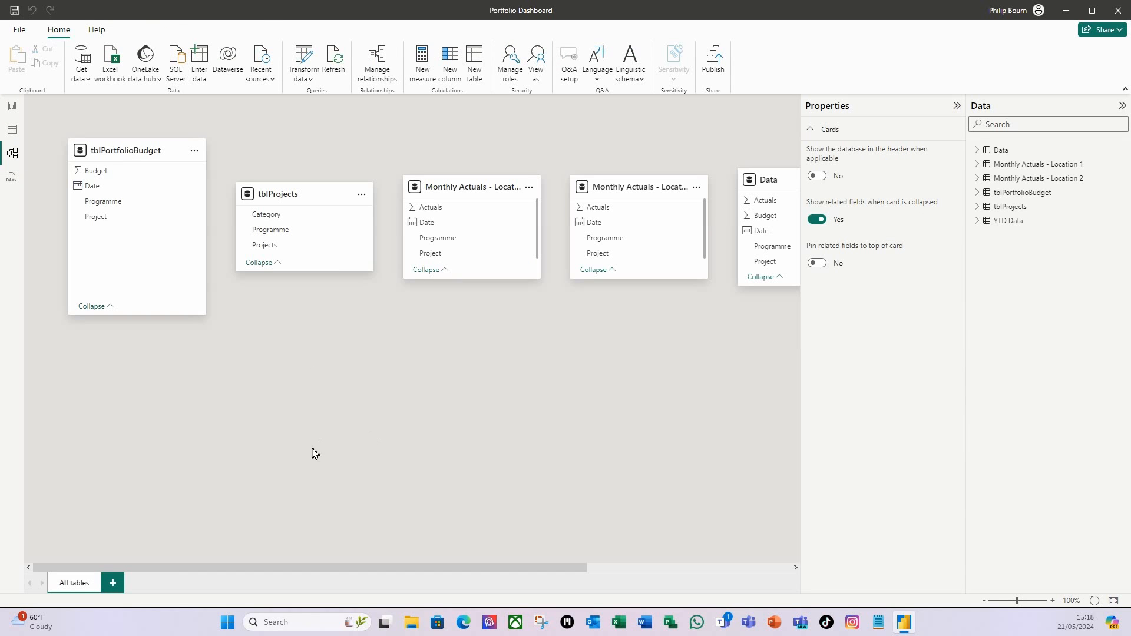
drag(167, 569, 55, 576)
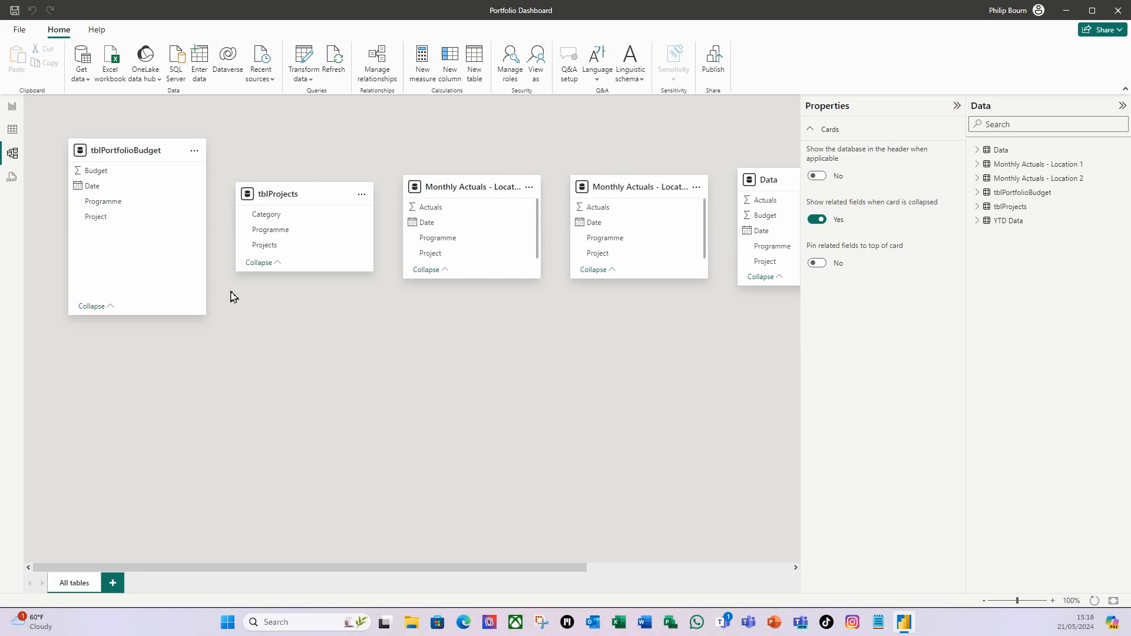
Add a new model layout and rename it 'Budget vs Actuals'.
click(113, 585)
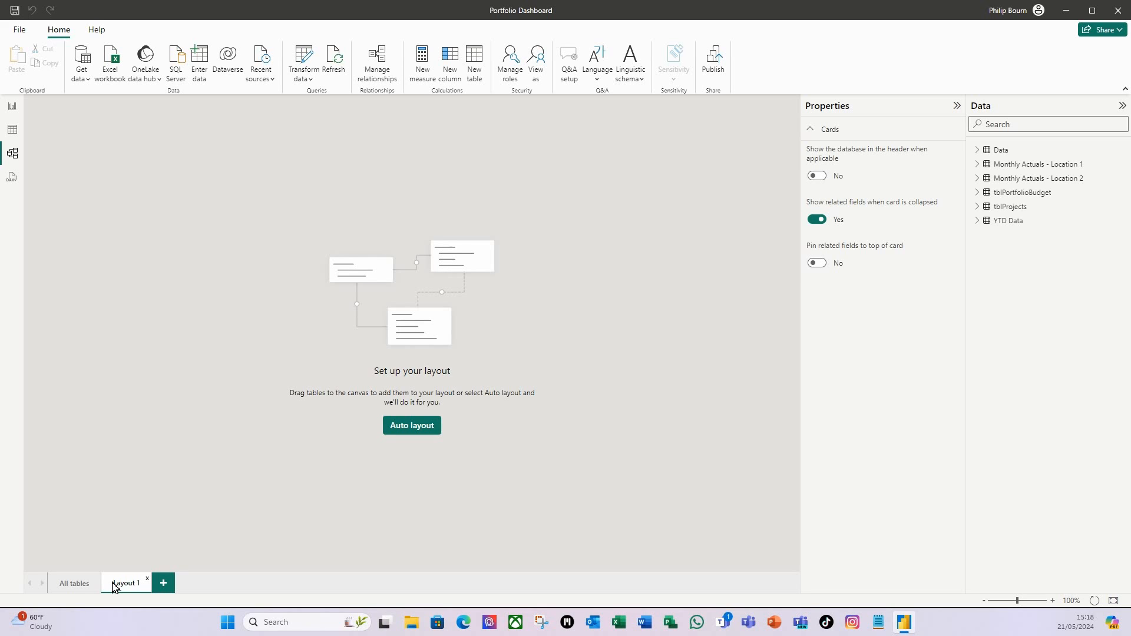
right_click(126, 583)
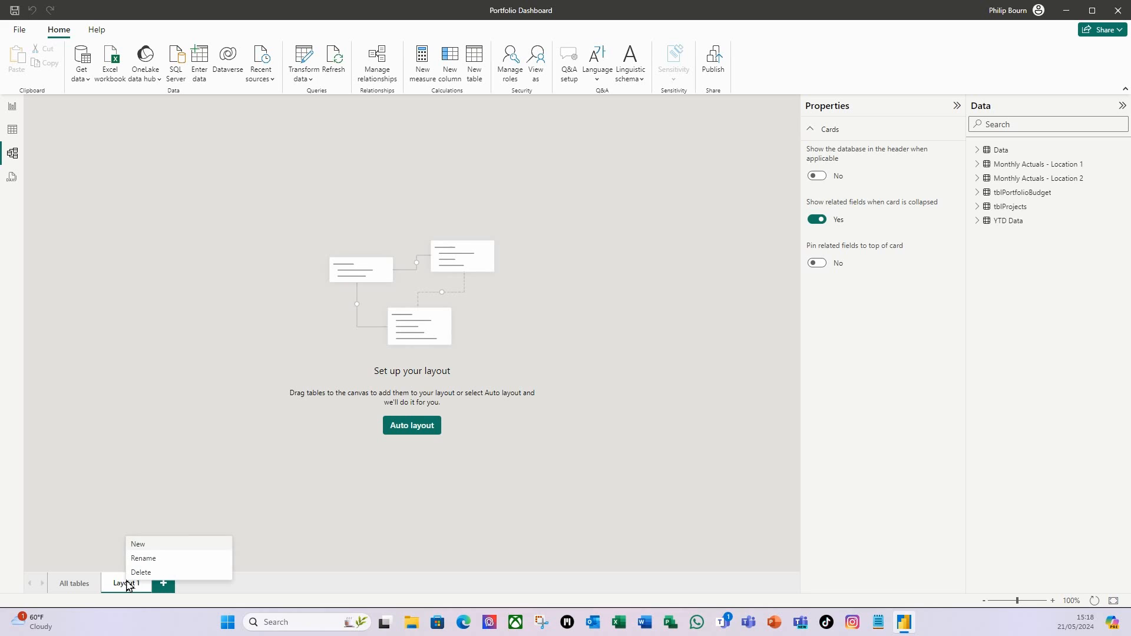
click(151, 559)
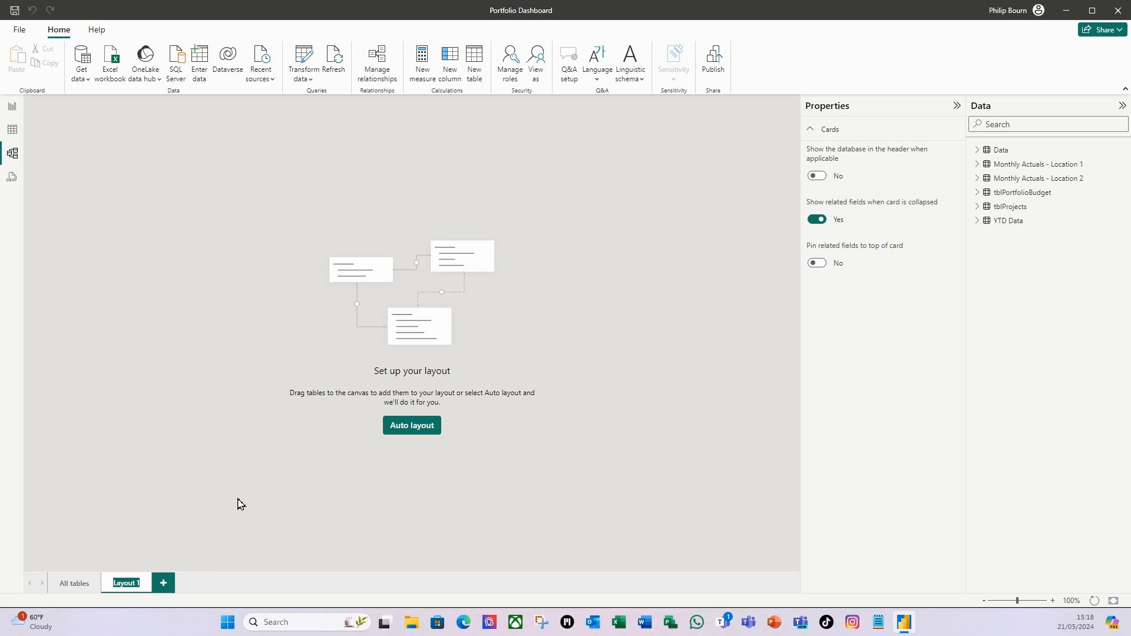
text(Bu)
text(dget vs Actuals)
key(Return)
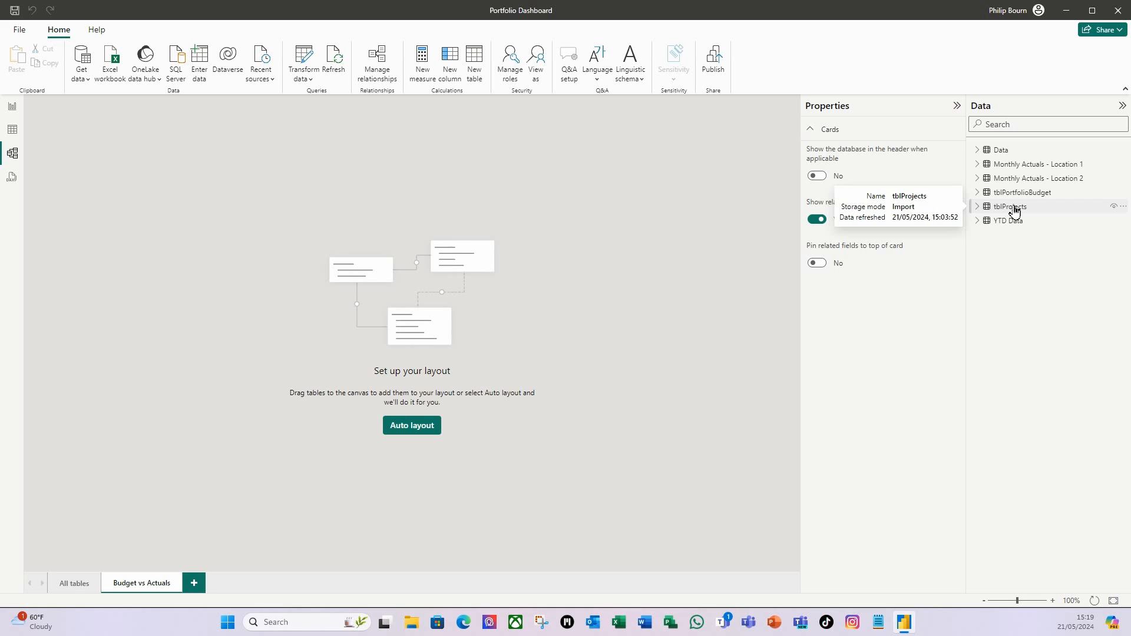
Add the tblProjects, Data and YTD Data tables to the layout.
drag(1012, 210, 230, 246)
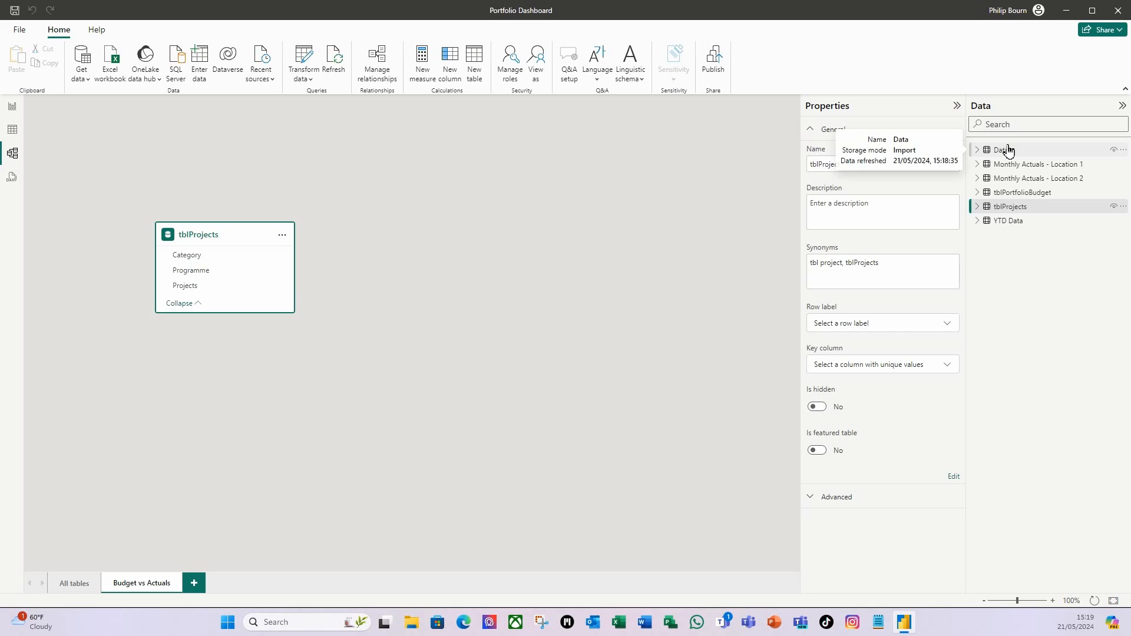
drag(1009, 152, 468, 238)
click(439, 522)
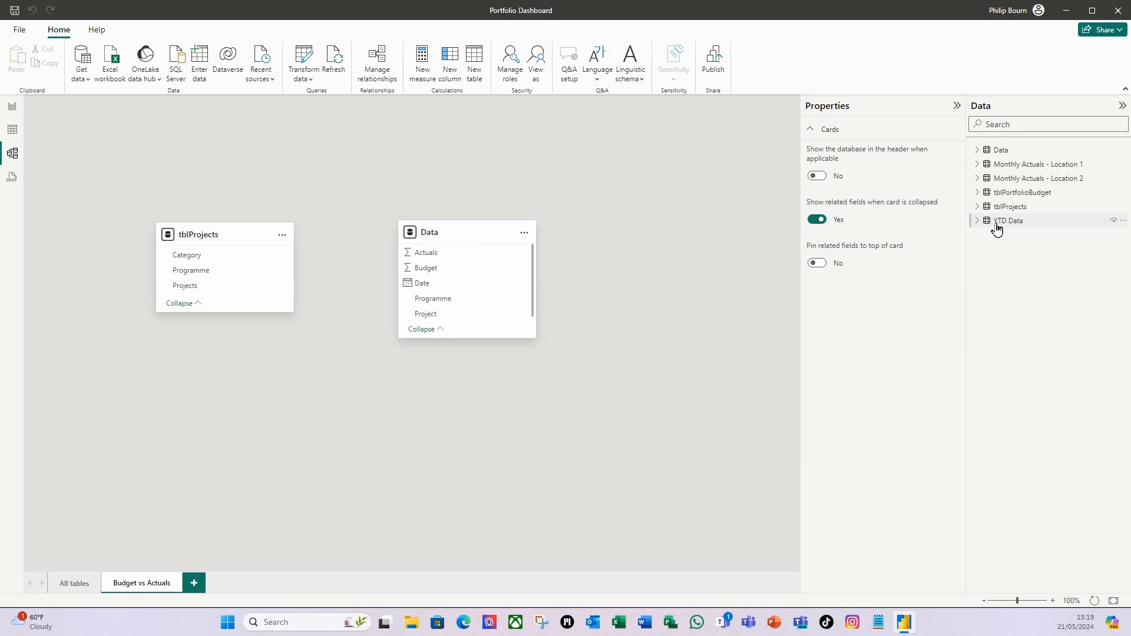
drag(1011, 229, 419, 429)
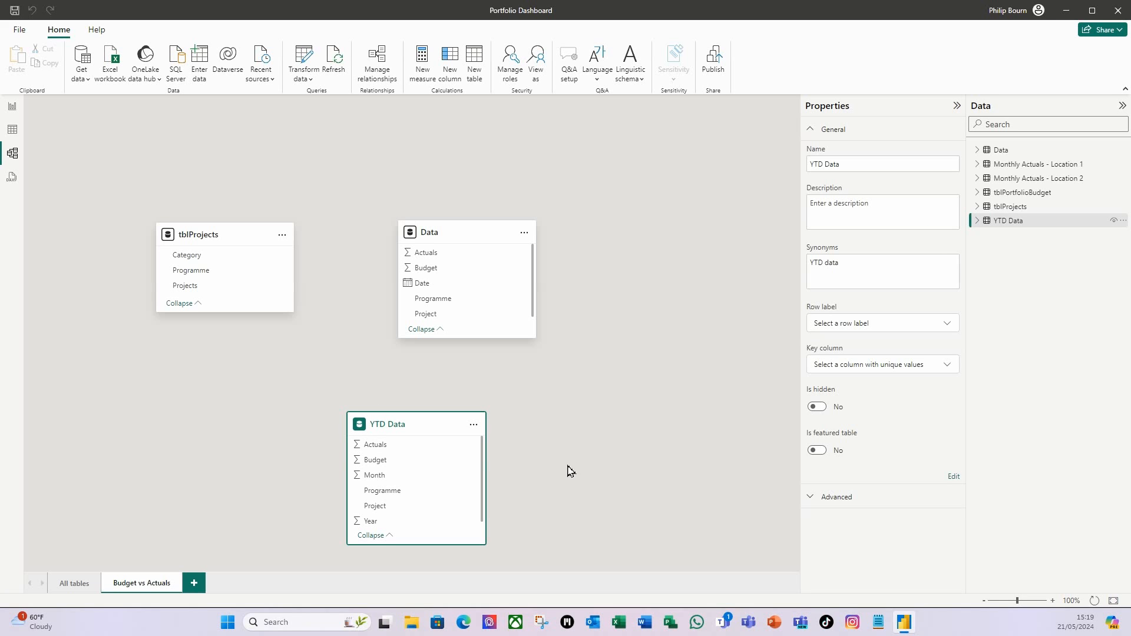
Arrange the three table cards side by side and make each taller to show all fields.
drag(233, 235, 211, 155)
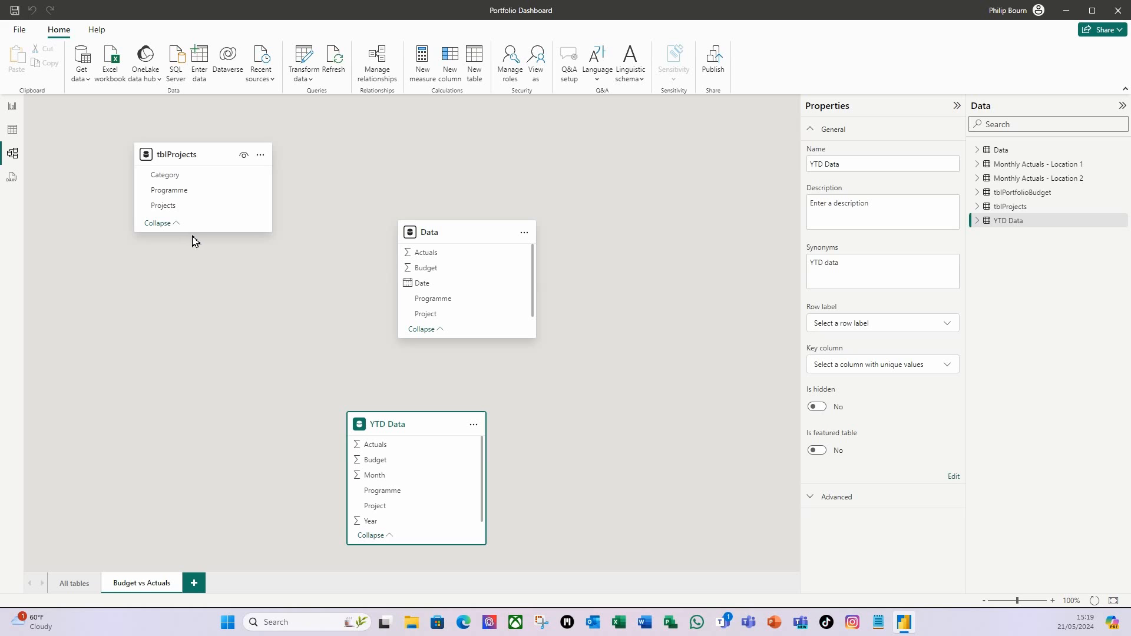
drag(199, 236, 200, 320)
drag(462, 235, 470, 151)
drag(474, 258, 483, 305)
drag(429, 424, 487, 363)
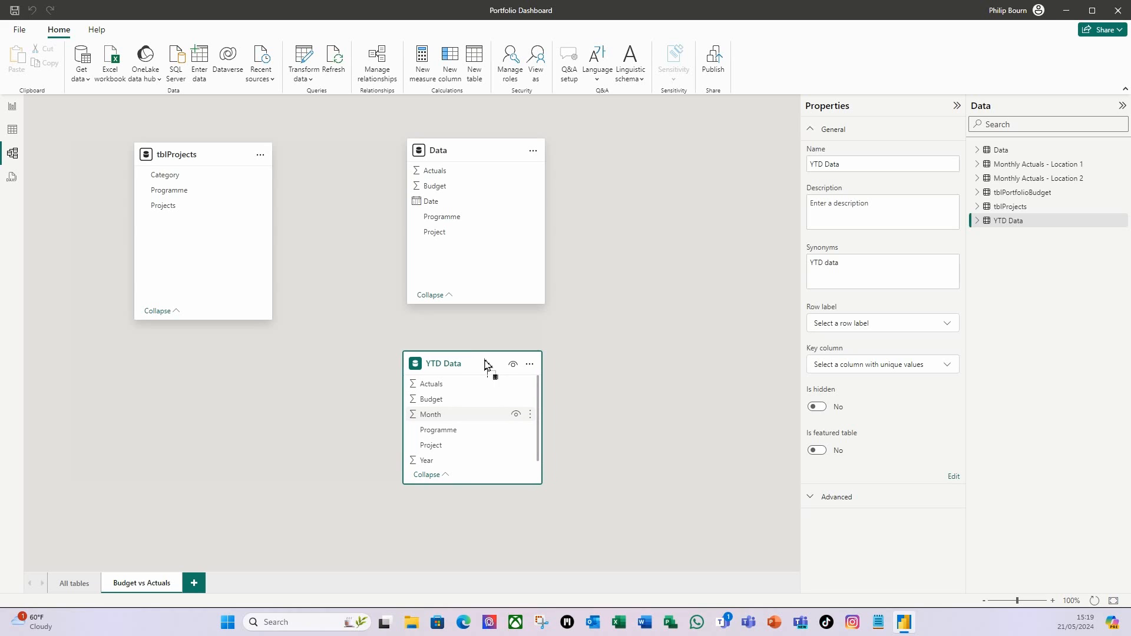
drag(475, 484, 477, 552)
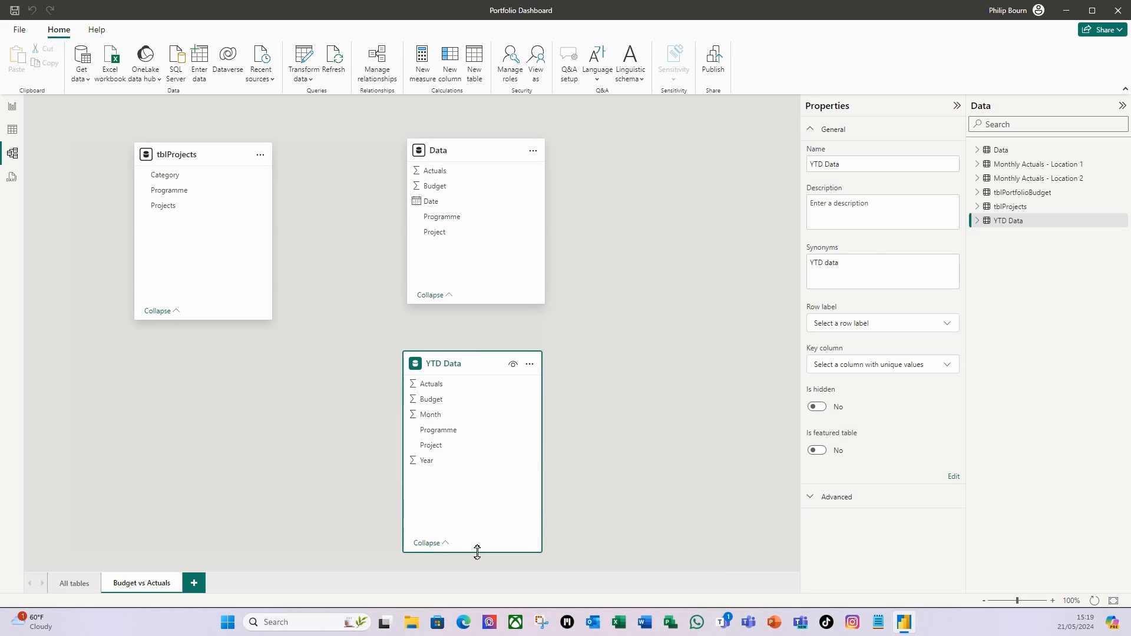
click(254, 420)
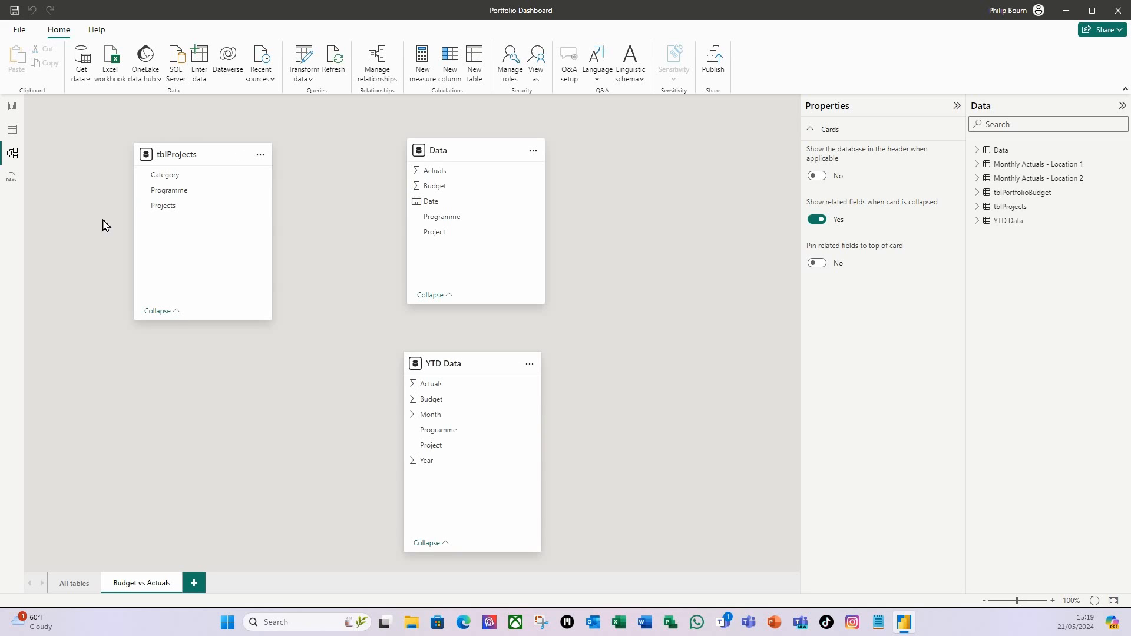
Relate tblProjects[Projects] to Project in Data and YTD Data, then return to Report view.
drag(165, 212, 454, 237)
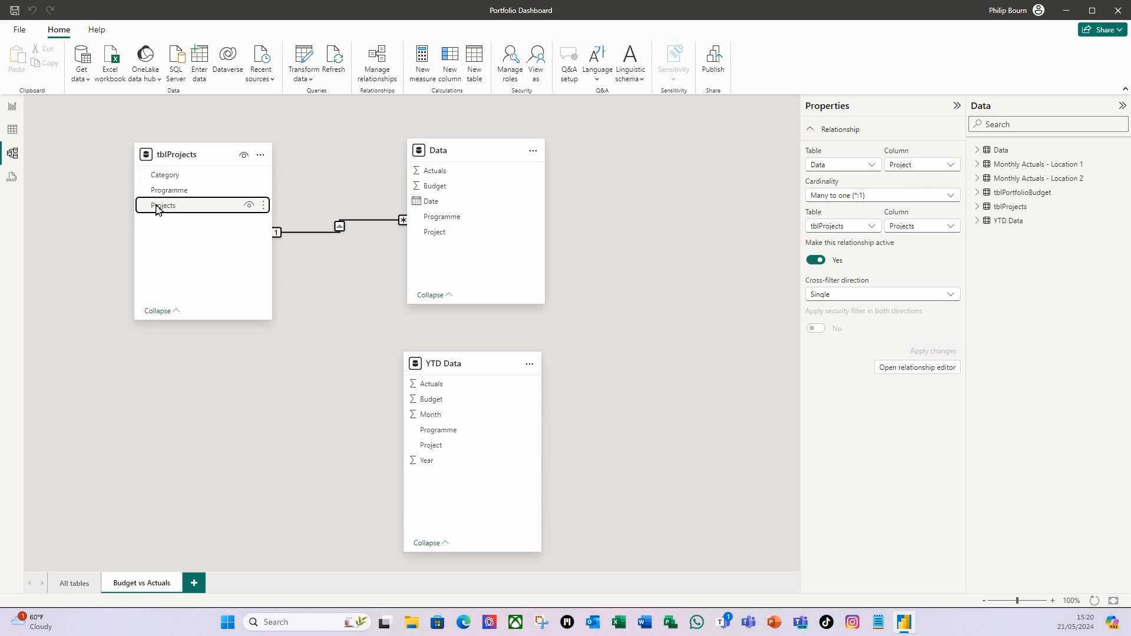
drag(157, 209, 436, 448)
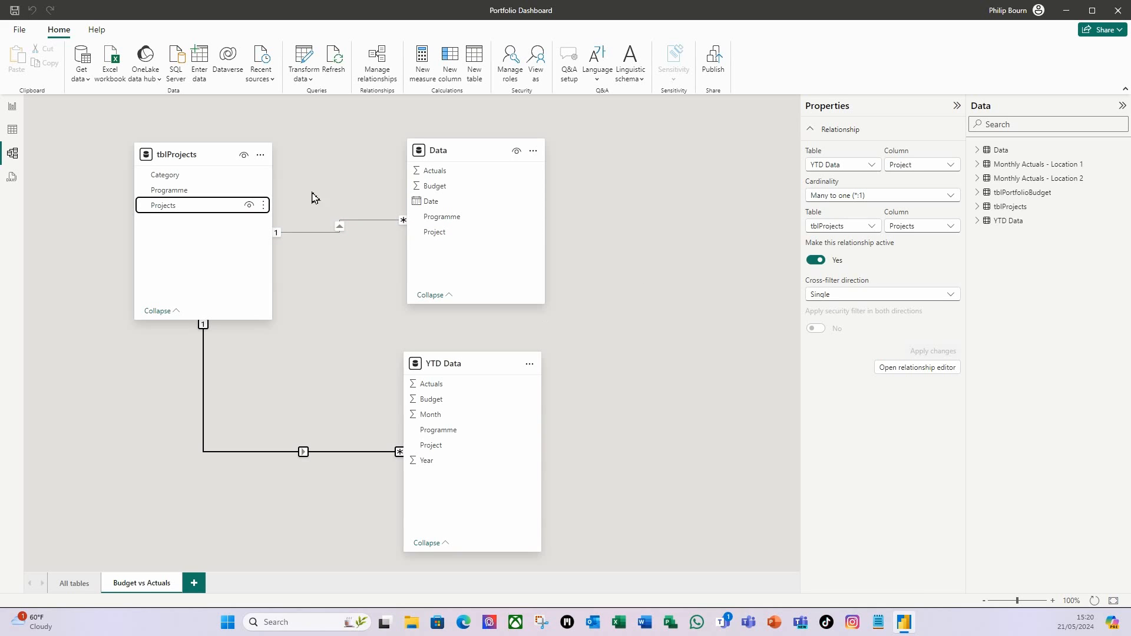
click(13, 109)
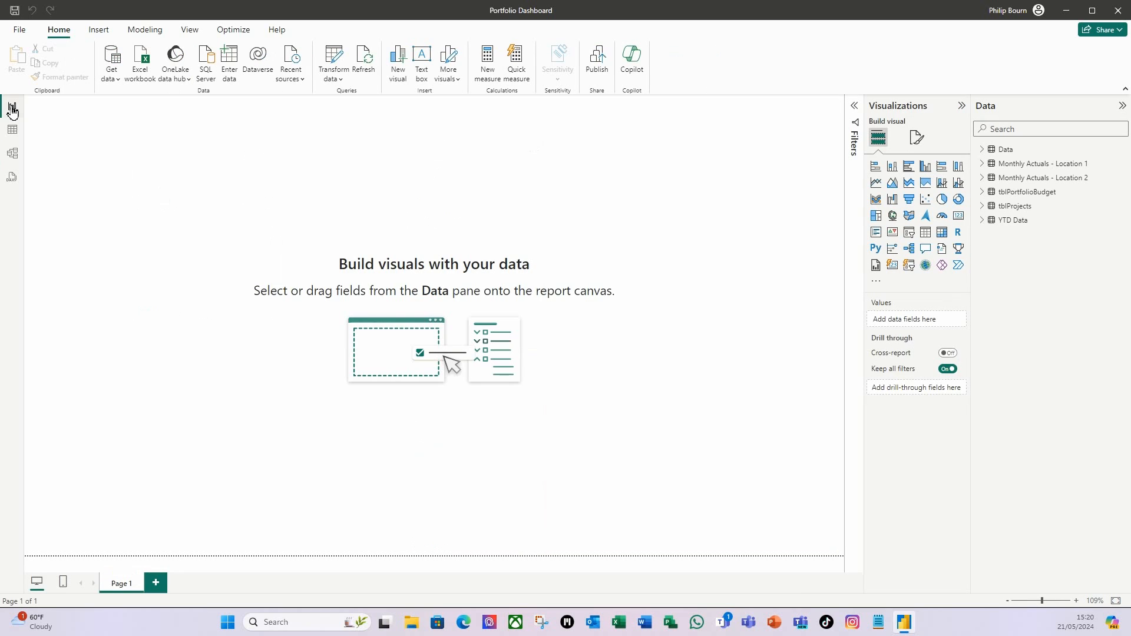